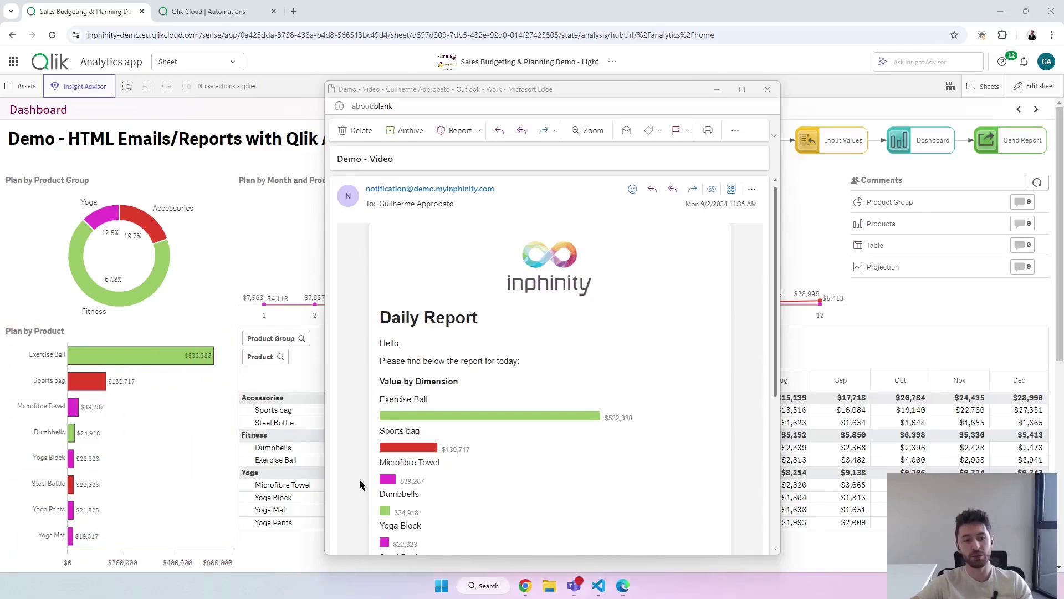
# Close the Daily Report email so the Qlik Sales Budgeting & Planning dashboard shows again.
pyautogui.scroll(-3, 517, 401)
pyautogui.scroll(3, 519, 401)
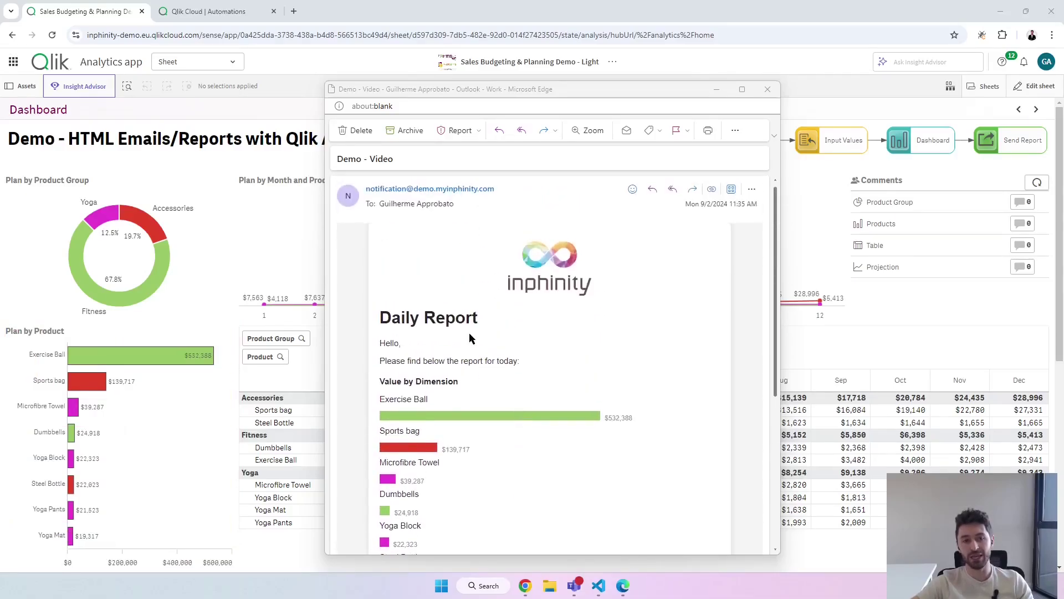
pyautogui.click(809, 139)
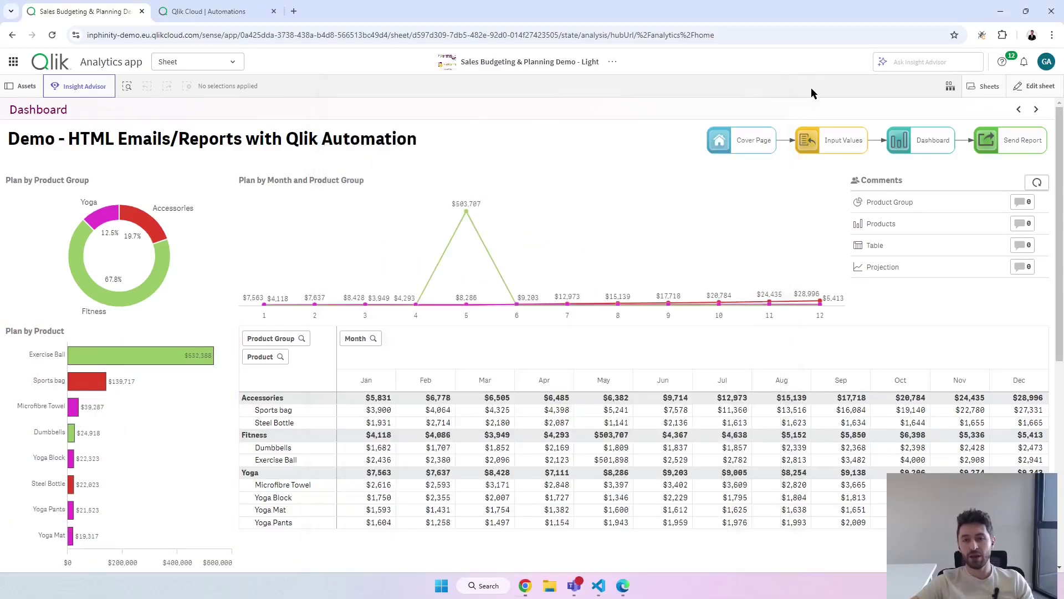
# On Planning with Forms, set Finland's May Exercise Ball plan to 500 and recalculate.
pyautogui.click(1021, 110)
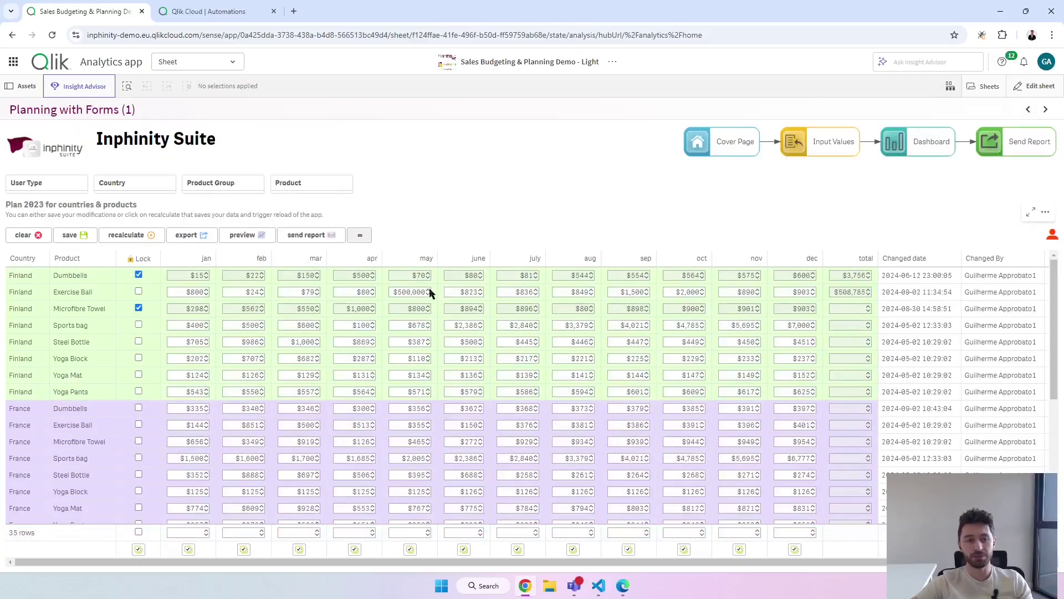
pyautogui.click(412, 292)
pyautogui.press('BackSpace')
pyautogui.press('BackSpace')
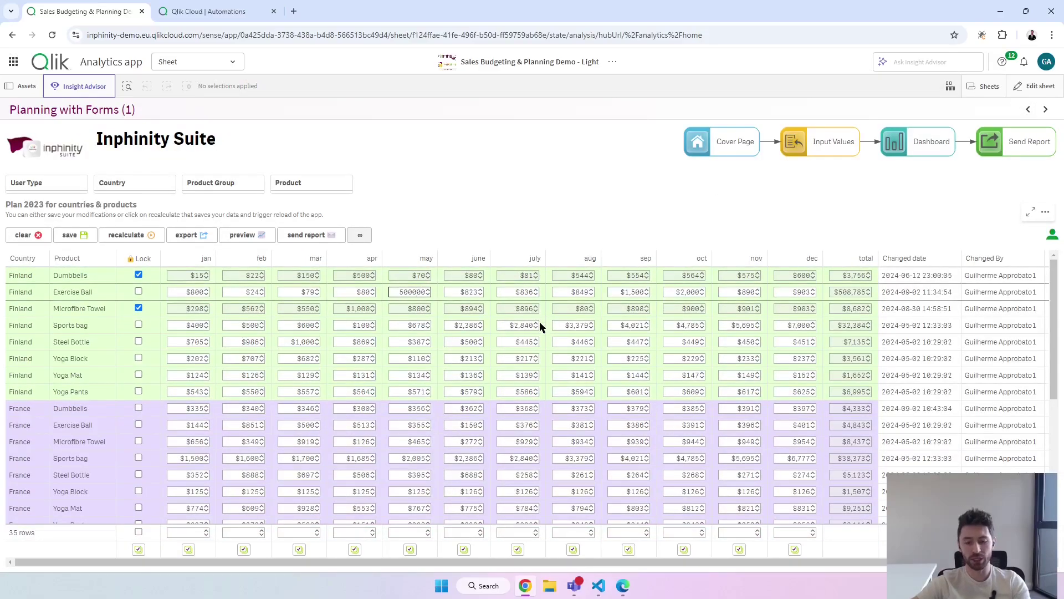
pyautogui.press('BackSpace')
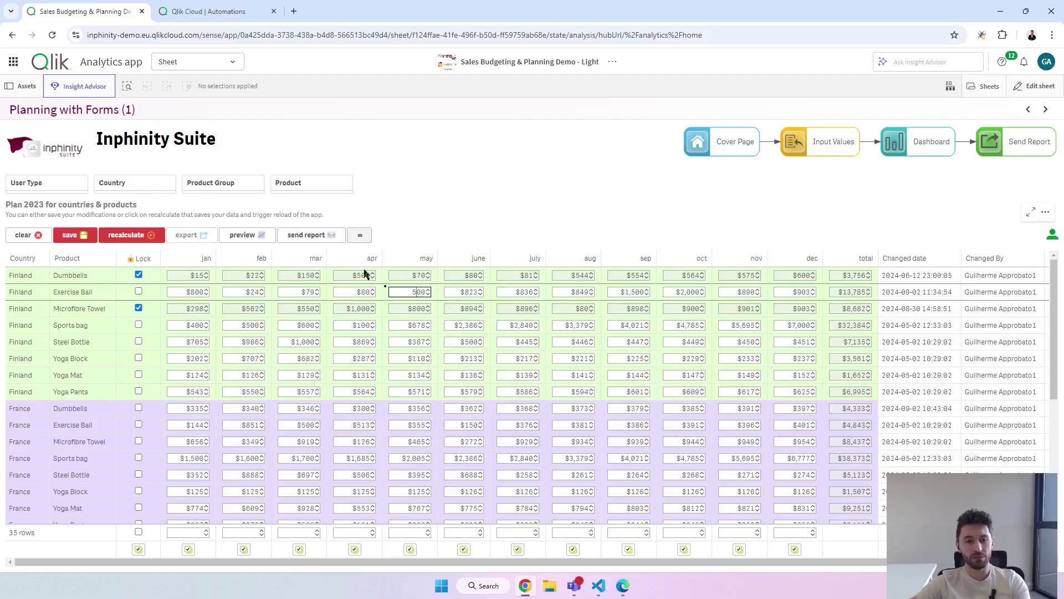
pyautogui.click(152, 237)
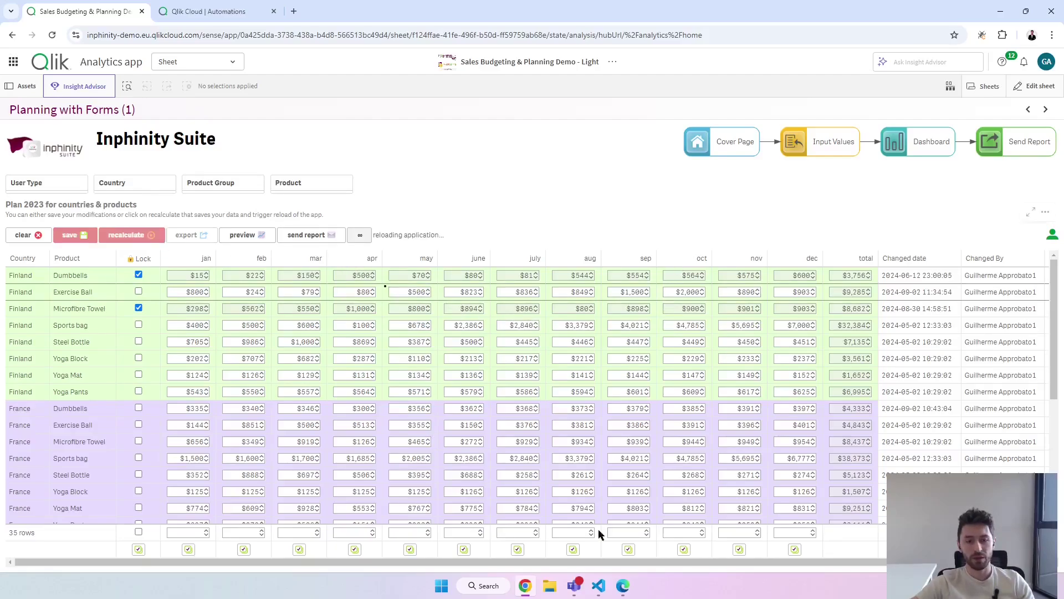
# Return to the Dashboard sheet after checking the report email and the automation tab.
pyautogui.click(624, 592)
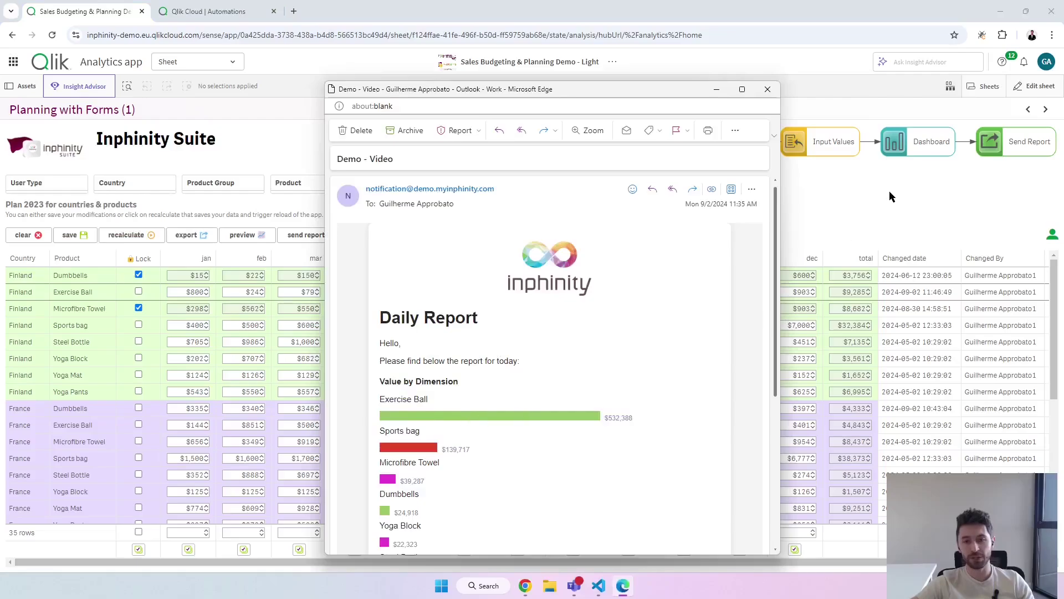
pyautogui.click(888, 189)
pyautogui.click(1045, 109)
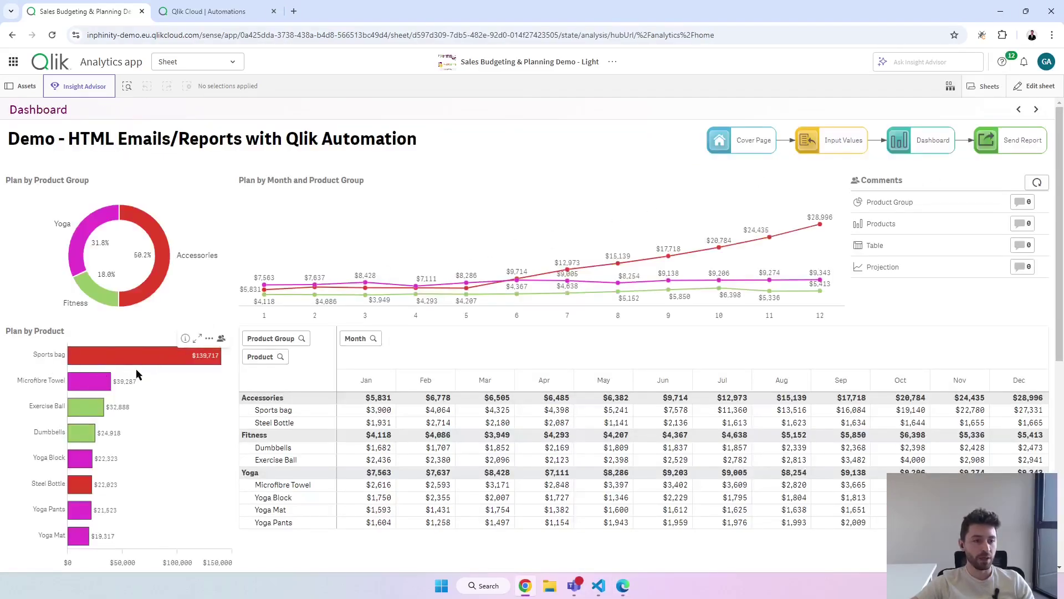
pyautogui.moveTo(92, 360)
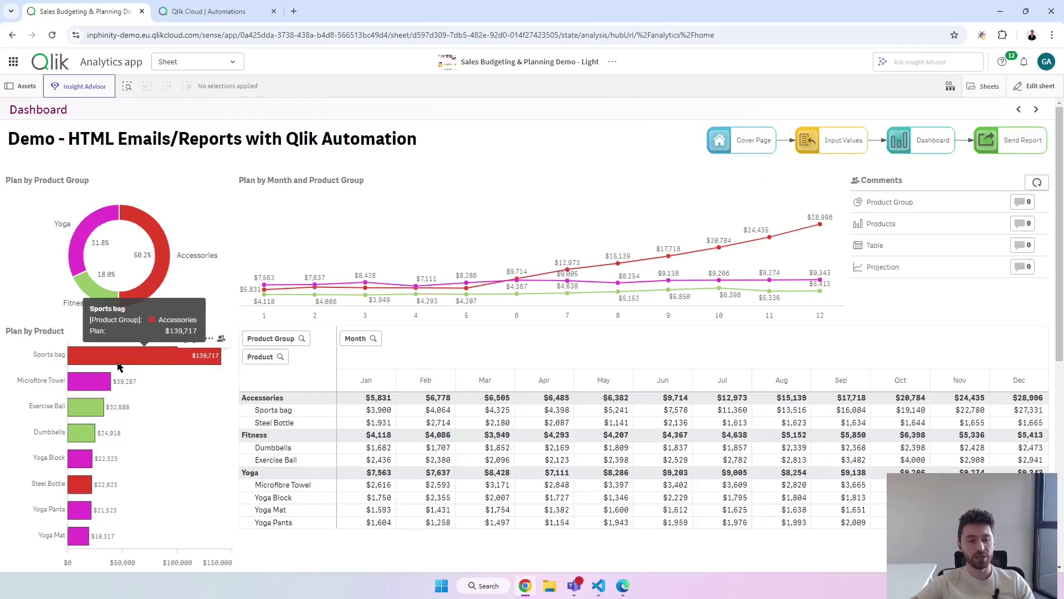
pyautogui.click(209, 11)
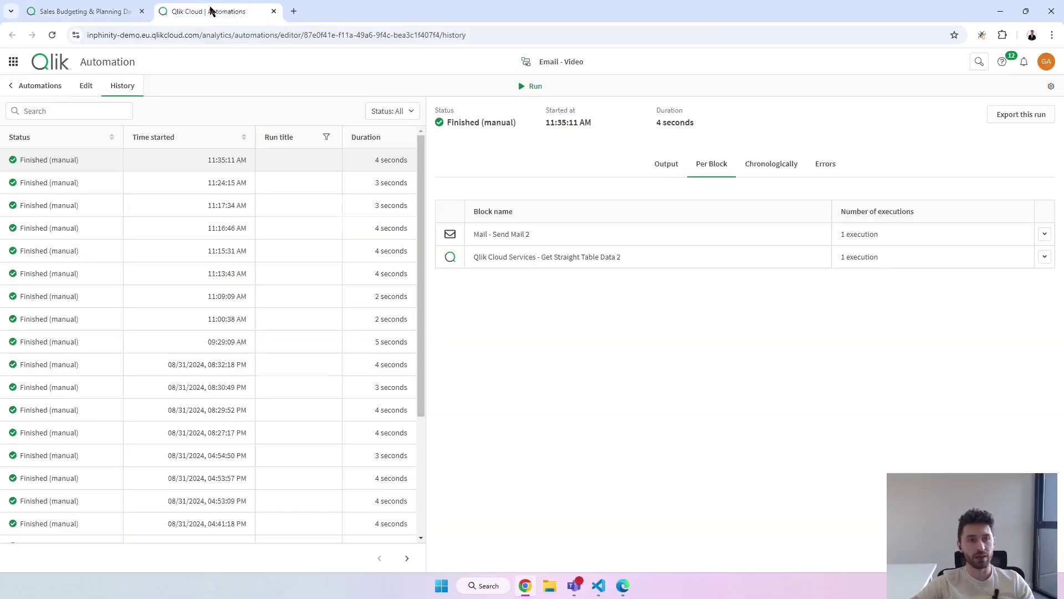
pyautogui.click(80, 11)
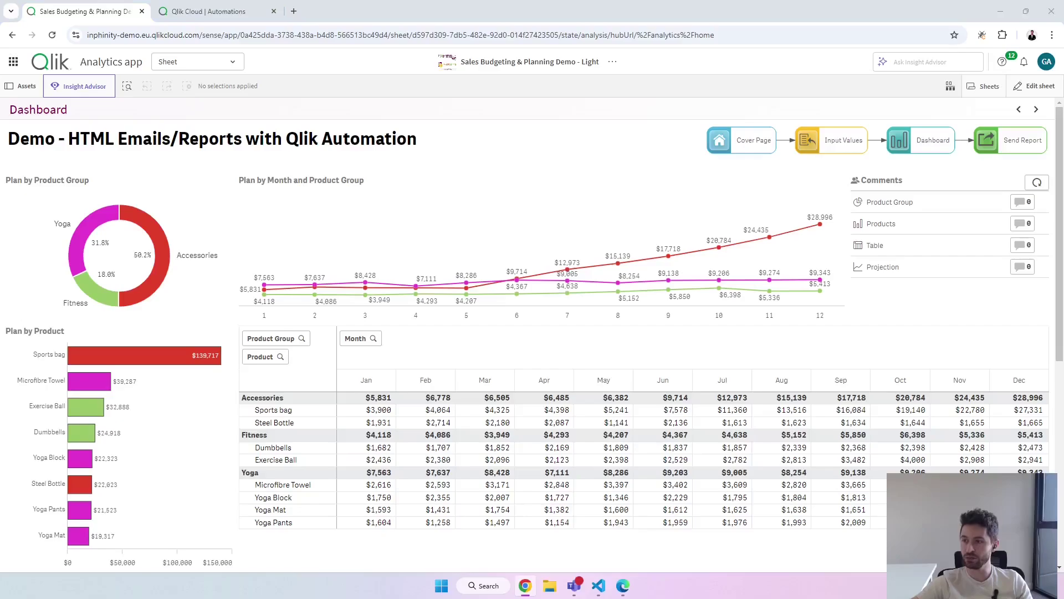
pyautogui.moveTo(1063, 95); pyautogui.dragTo(642, 67)
pyautogui.scroll(-1, 959, 446)
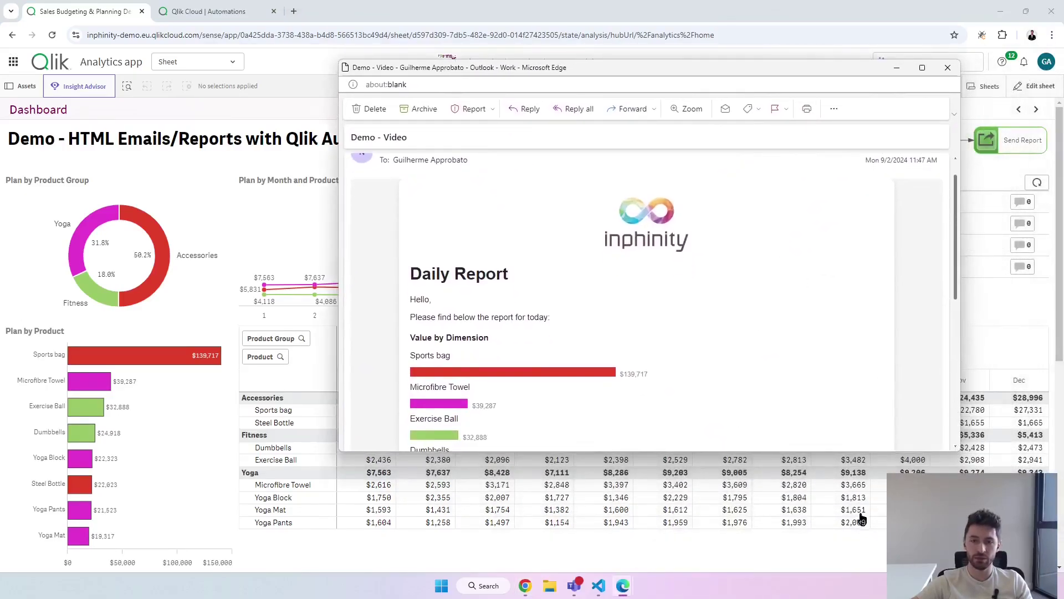
pyautogui.scroll(-1, 570, 344)
pyautogui.scroll(-3, 550, 315)
pyautogui.scroll(4, 549, 311)
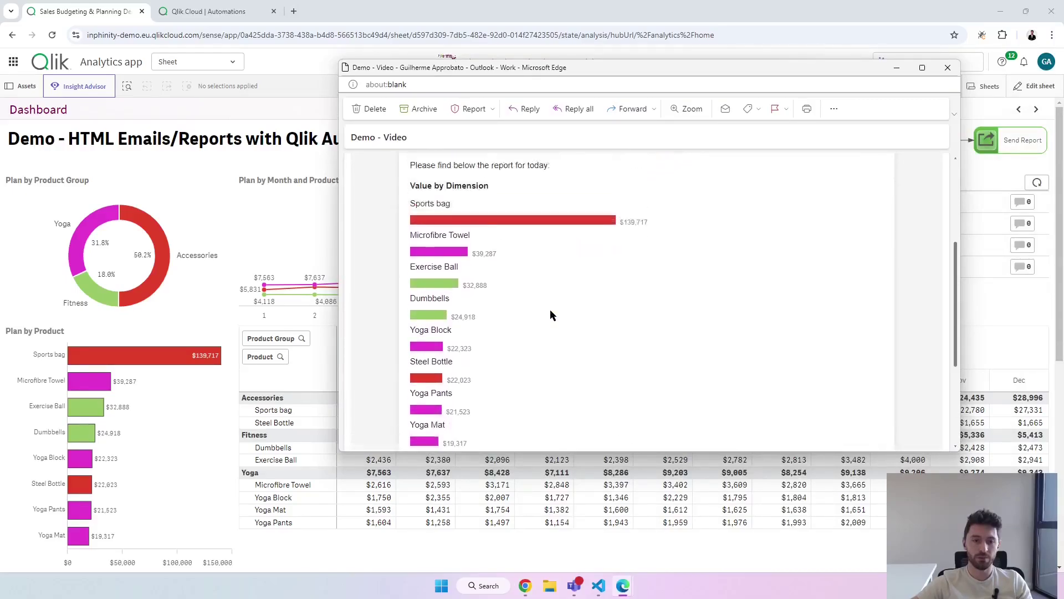
pyautogui.moveTo(588, 67); pyautogui.dragTo(574, 50)
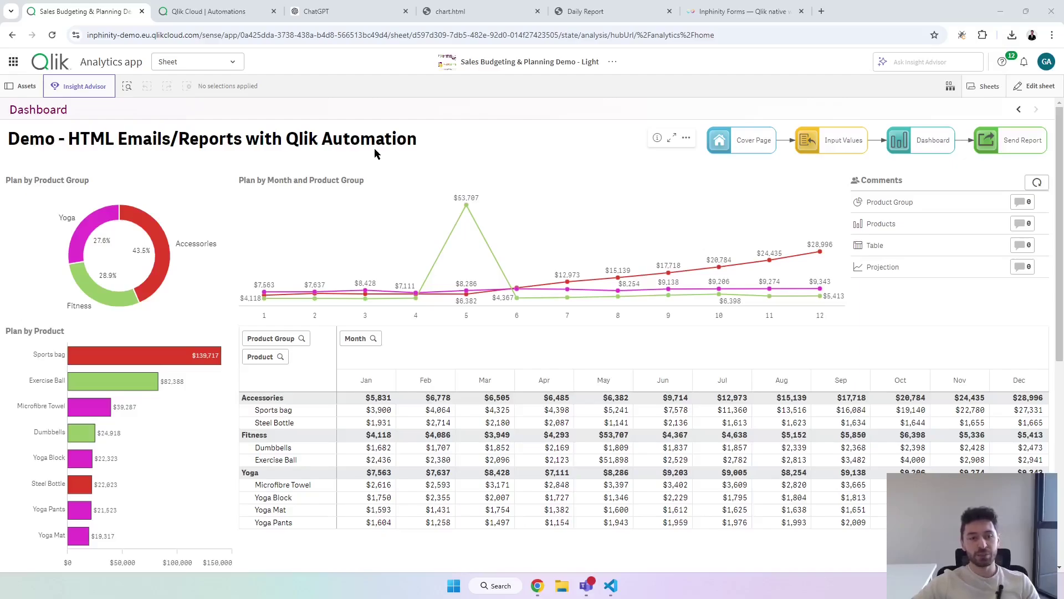
# After marking the $53,707 May peak, set Finland's May Exercise Ball plan to 500, recalculate, and open Email - Video.
pyautogui.moveTo(436, 183); pyautogui.dragTo(489, 224)
pyautogui.press('Escape')
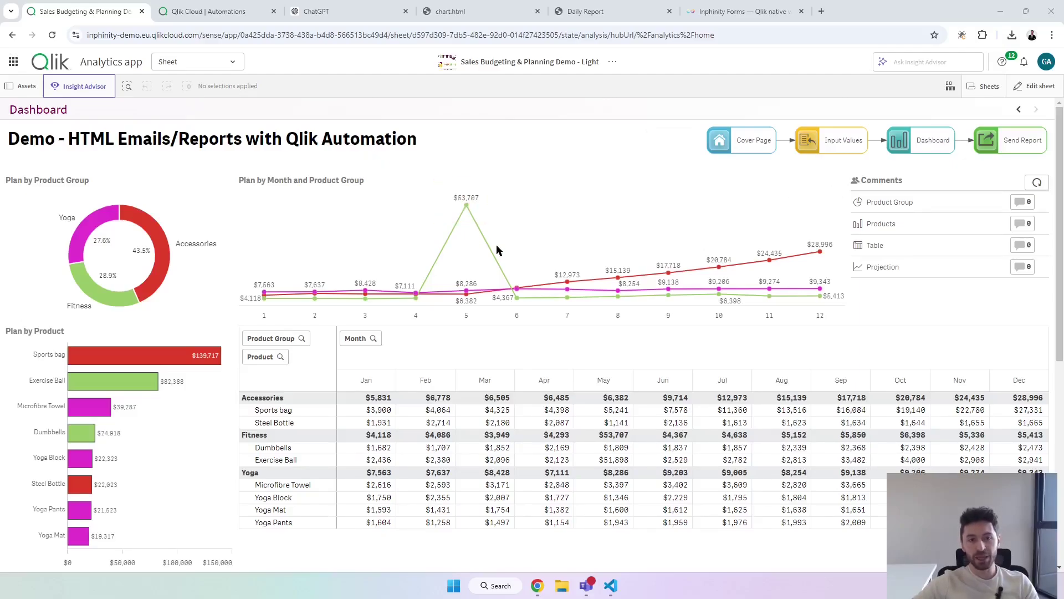
pyautogui.click(1018, 109)
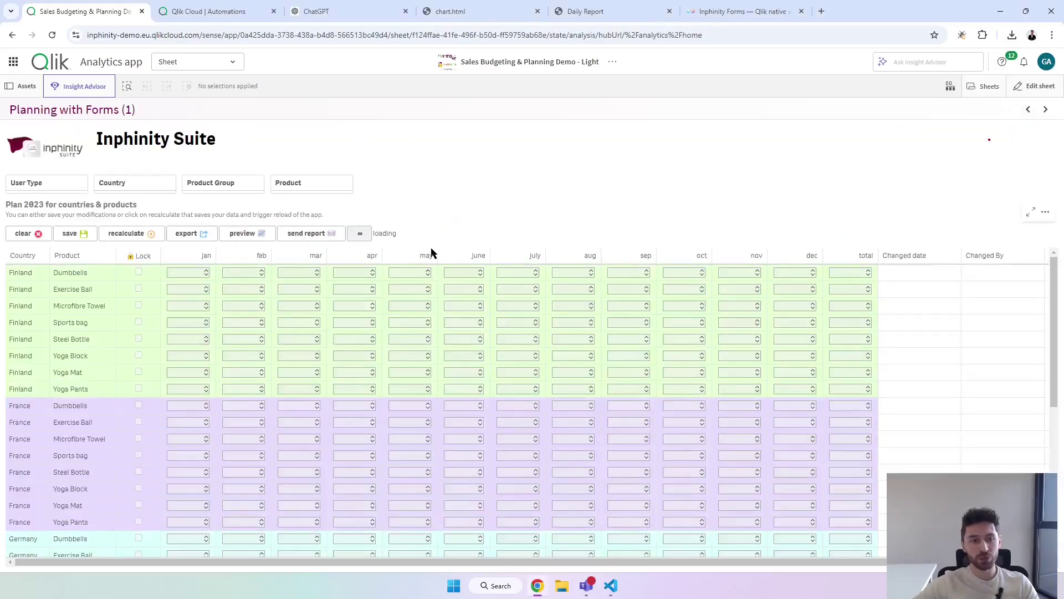
pyautogui.click(412, 292)
pyautogui.press('BackSpace')
pyautogui.press('BackSpace')
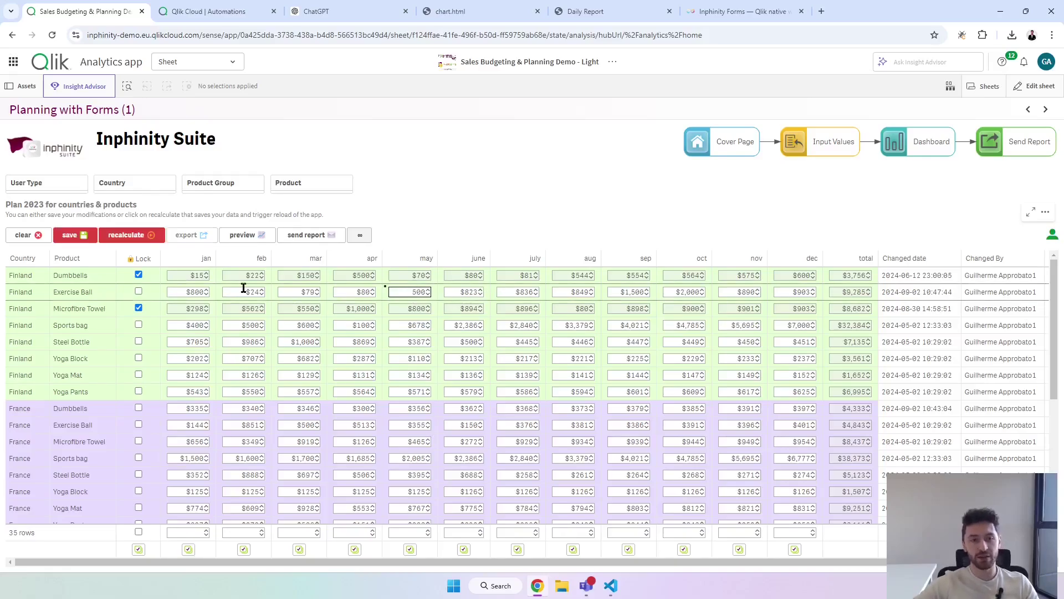
pyautogui.click(136, 236)
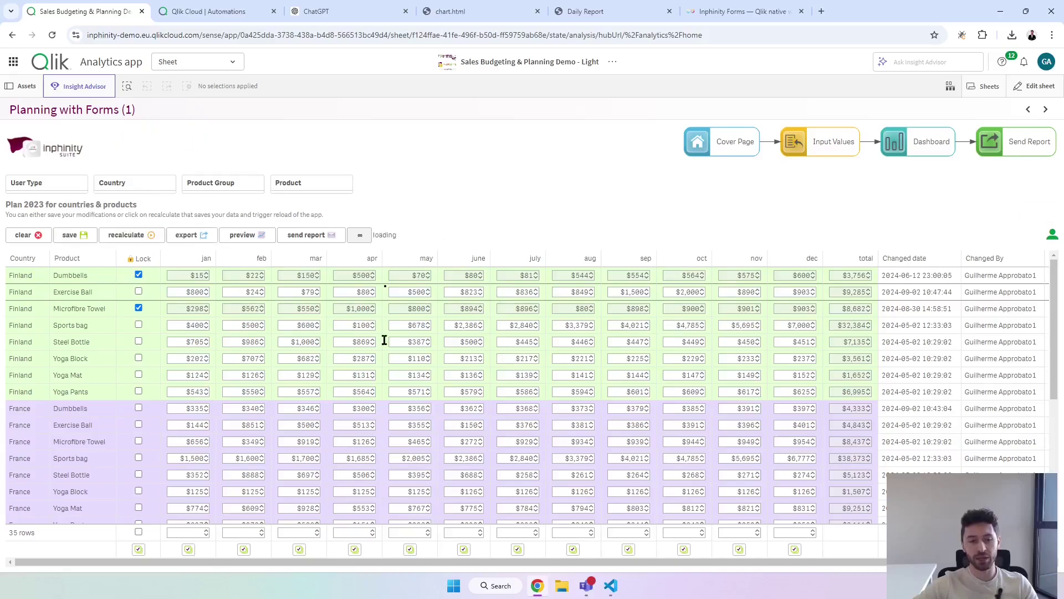
pyautogui.click(1046, 111)
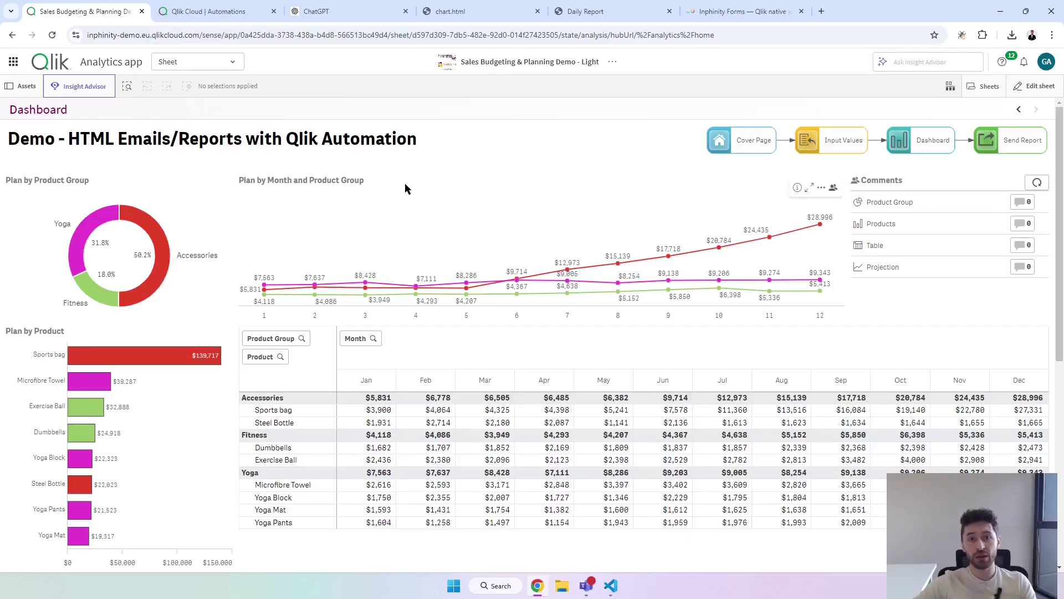
pyautogui.click(226, 11)
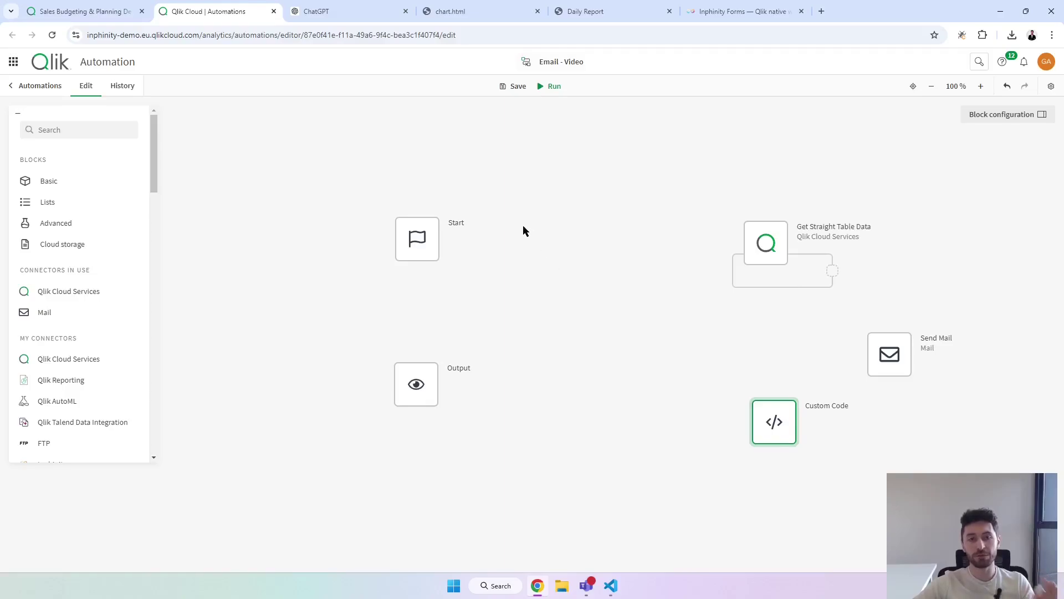
# Add a Send Mail block below Start and assign it the Mail connection.
pyautogui.click(53, 316)
pyautogui.moveTo(53, 179); pyautogui.dragTo(428, 309)
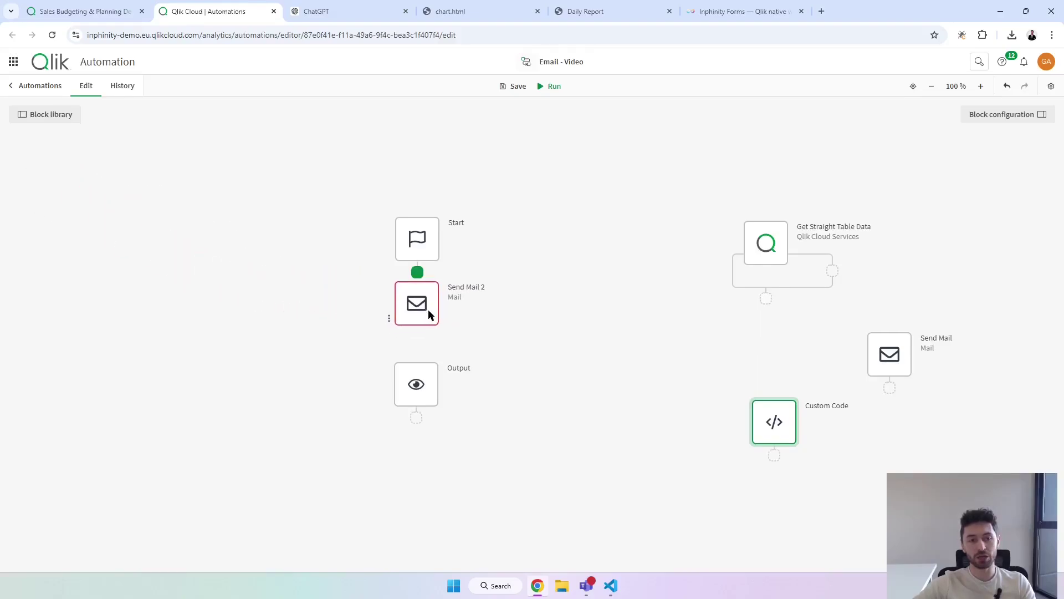
pyautogui.click(991, 116)
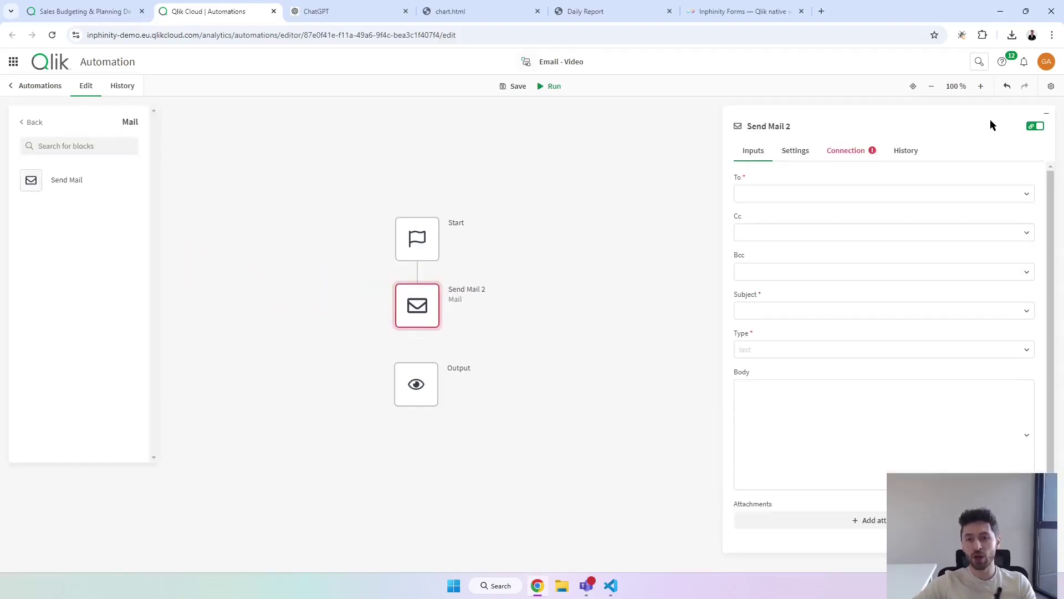
pyautogui.click(848, 153)
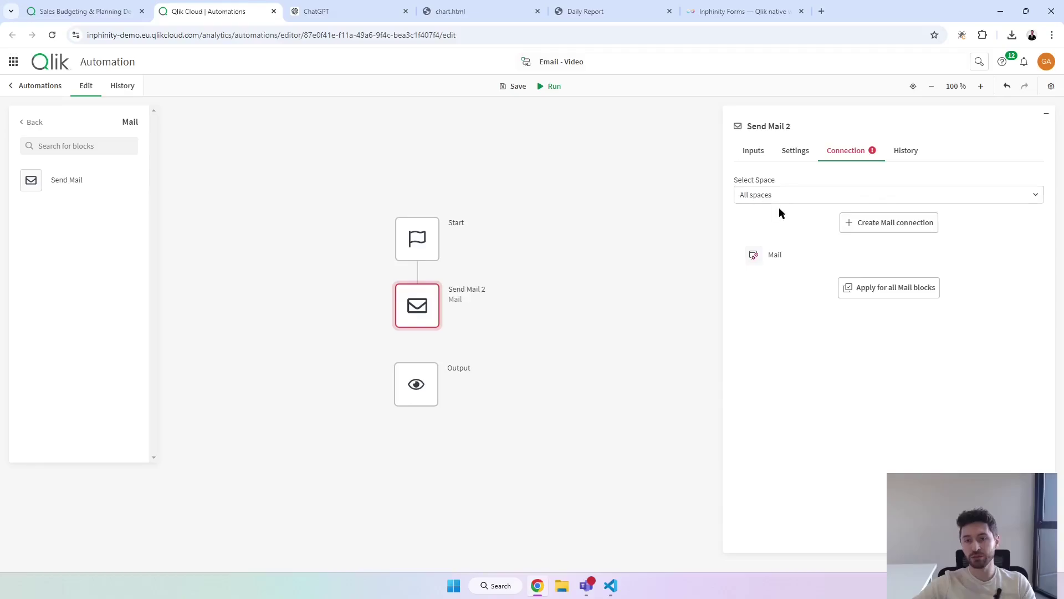
pyautogui.click(776, 259)
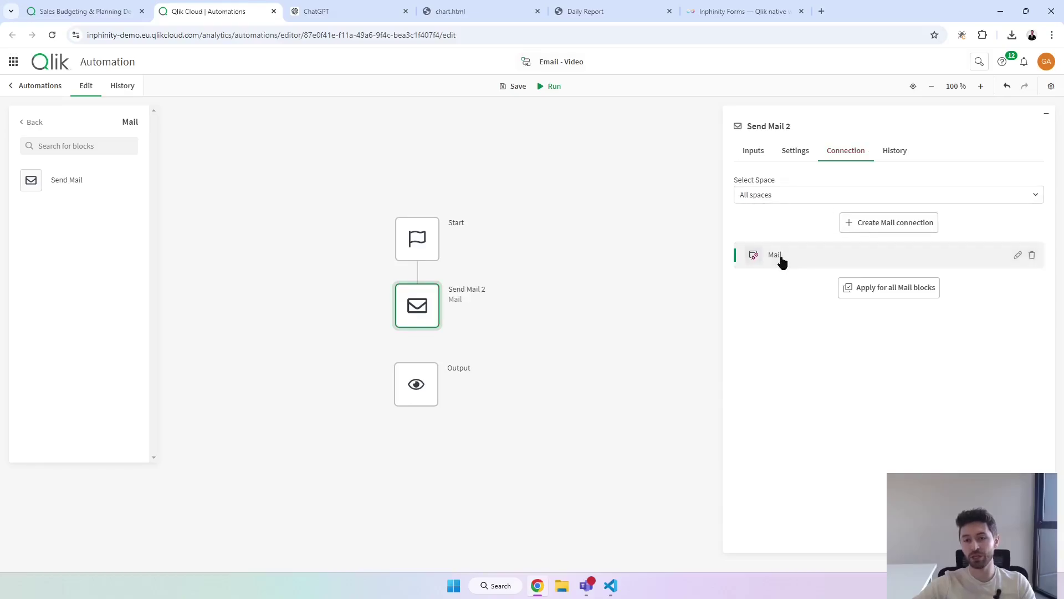
pyautogui.click(755, 158)
# Enter the recipient's e-mail address, the subject 'Demo - Video' and the html email type.
pyautogui.click(776, 195)
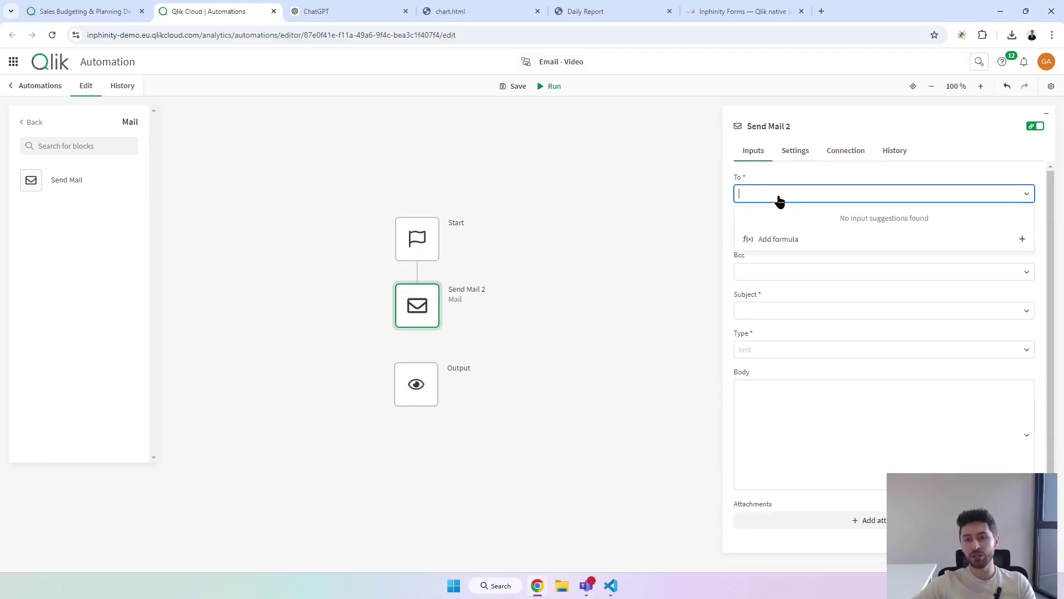
pyautogui.press('Tab')
pyautogui.press('Tab')
pyautogui.press('Tab')
pyautogui.click(816, 310)
pyautogui.write('Demo - Video')
pyautogui.press('Tab')
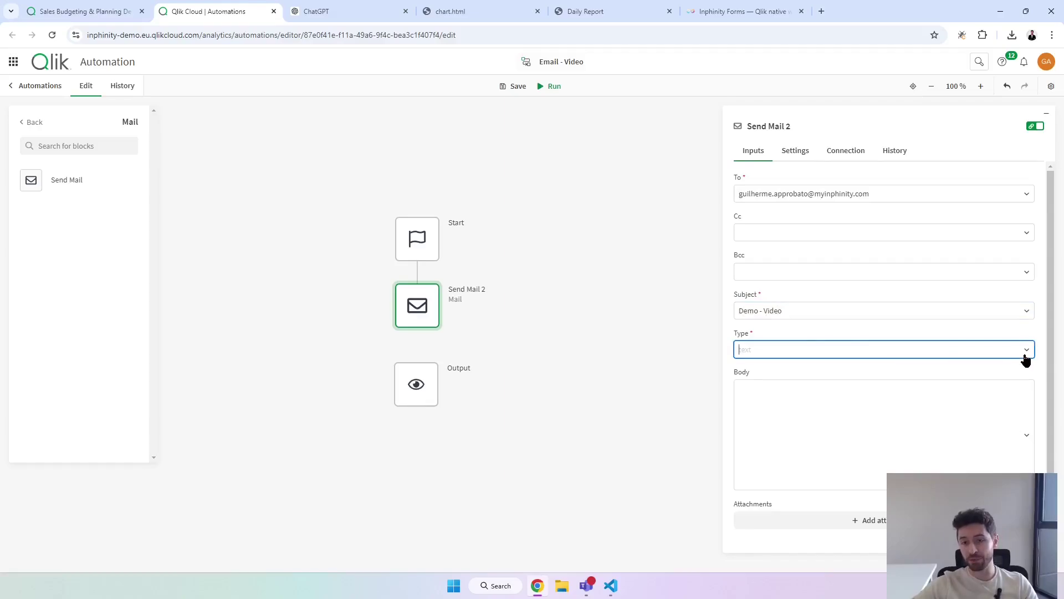
pyautogui.click(1026, 357)
pyautogui.click(763, 392)
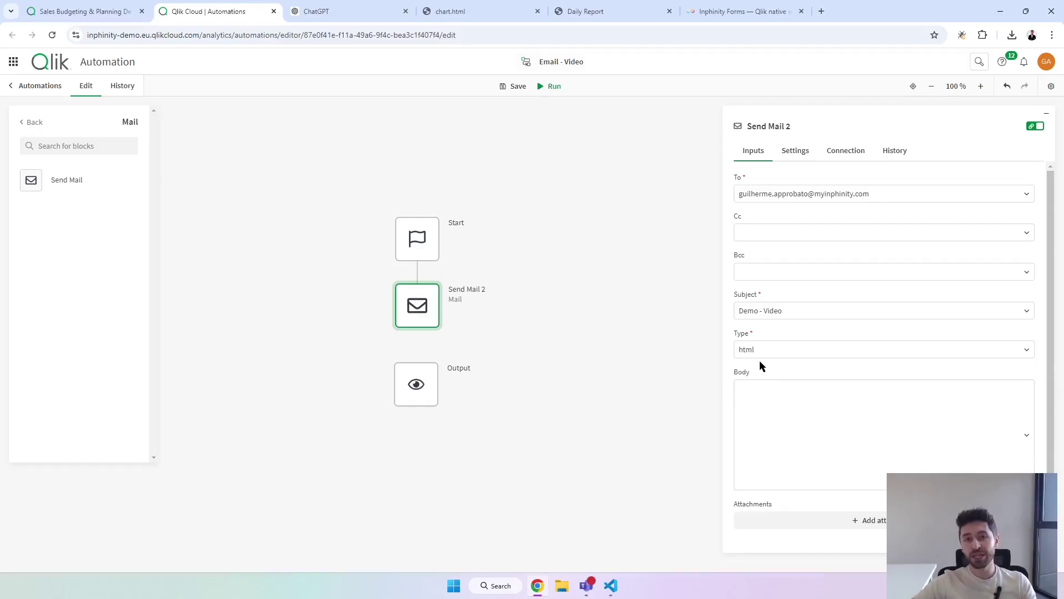
# Review ChatGPT's Daily Report HTML template, then show GPT Report Template.html in VS Code.
pyautogui.click(355, 10)
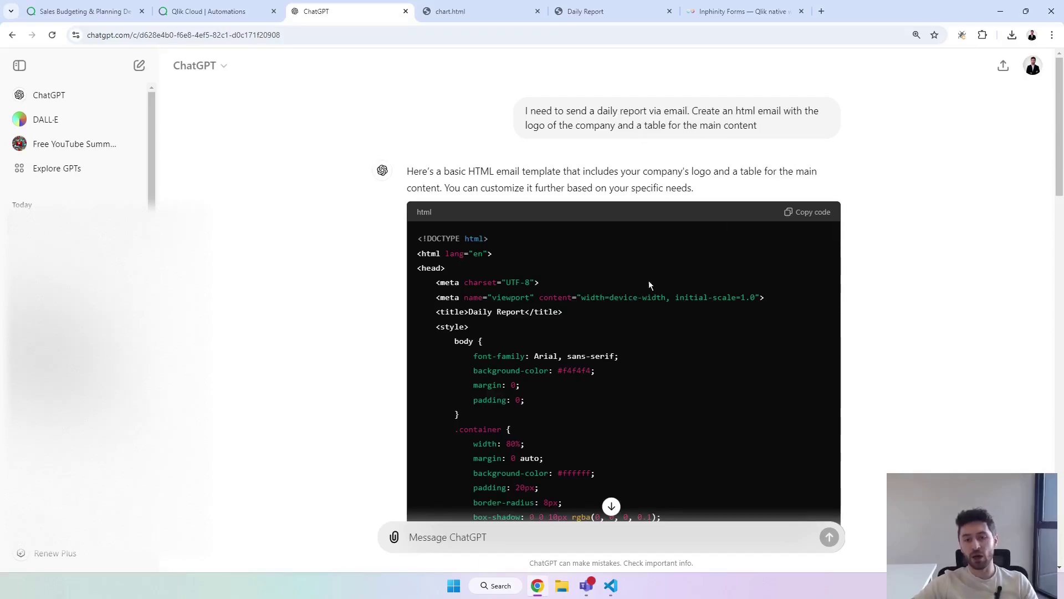
pyautogui.click(610, 585)
pyautogui.click(242, 35)
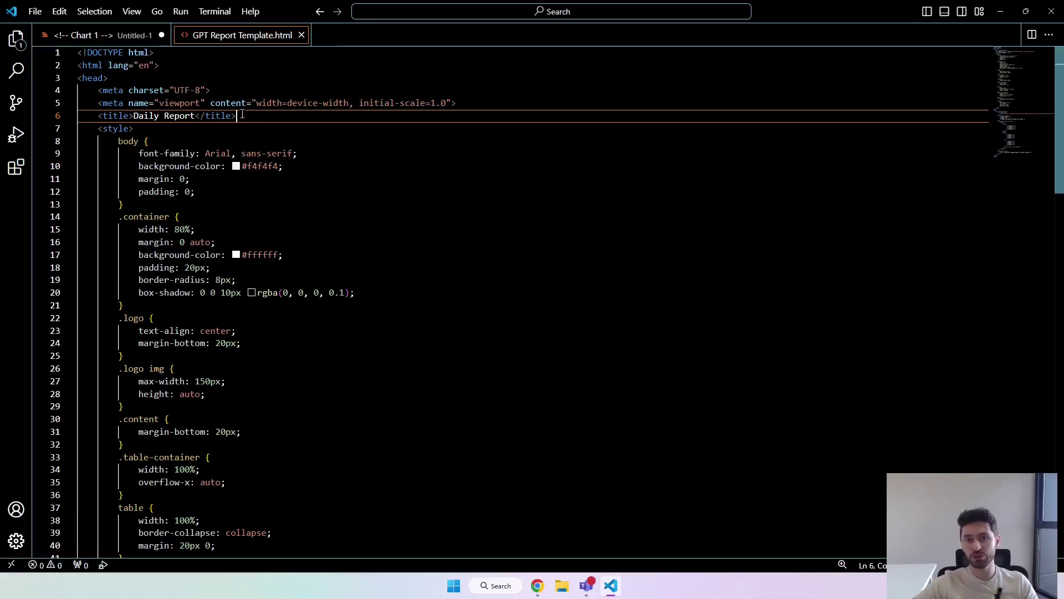
# Replace the template's logo URL with the Inphinity logo image address from the Inphinity website.
pyautogui.scroll(-11, 1024, 94)
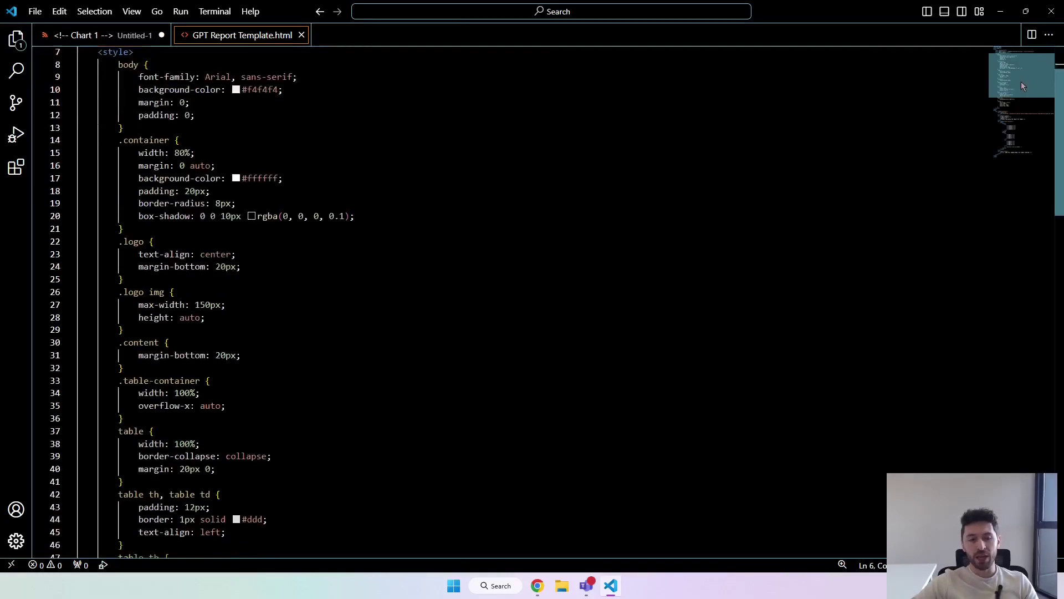
pyautogui.click(637, 313)
pyautogui.moveTo(606, 376); pyautogui.dragTo(191, 375)
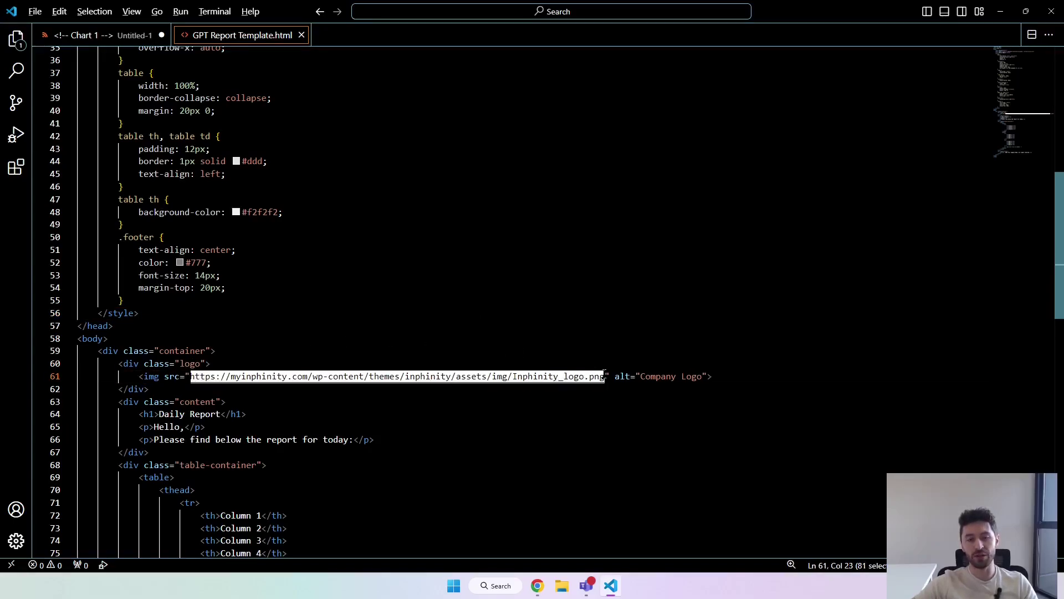
pyautogui.hotkey('alt', 'Tab')
pyautogui.click(643, 11)
pyautogui.click(704, 9)
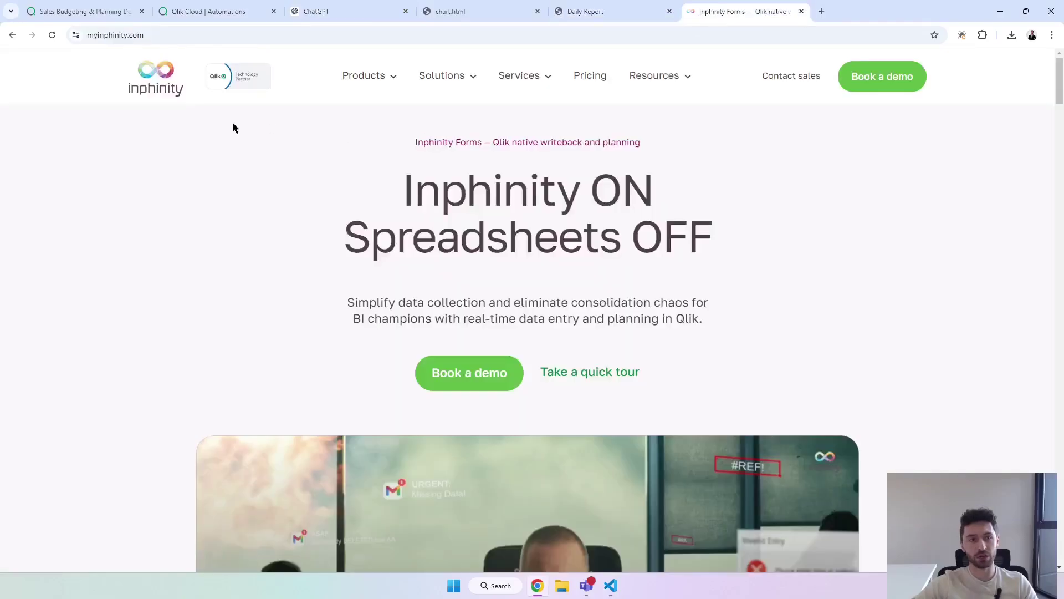
pyautogui.rightClick(165, 84)
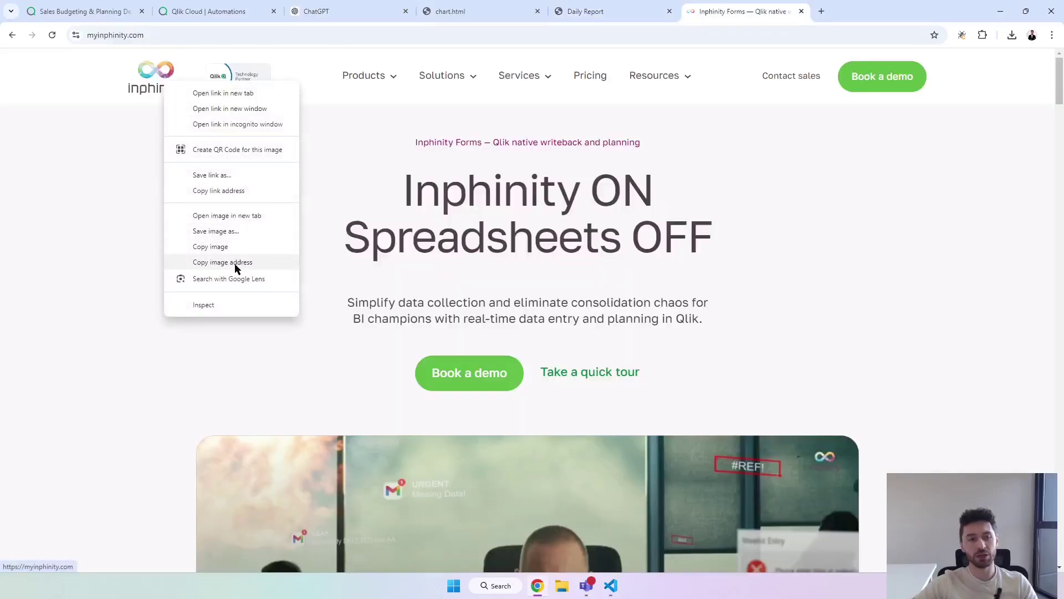
pyautogui.click(371, 265)
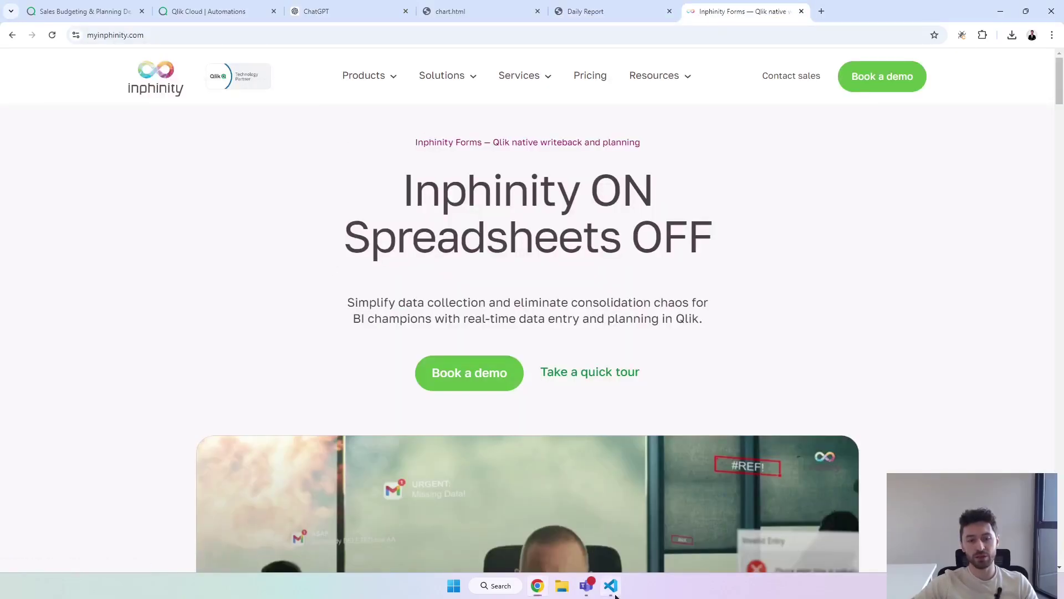
pyautogui.hotkey('alt', 'Tab')
pyautogui.rightClick(447, 215)
pyautogui.click(521, 301)
# Copy the whole HTML template and put the cursor in the Send Mail 2 body field.
pyautogui.hotkey('ctrl', 'a')
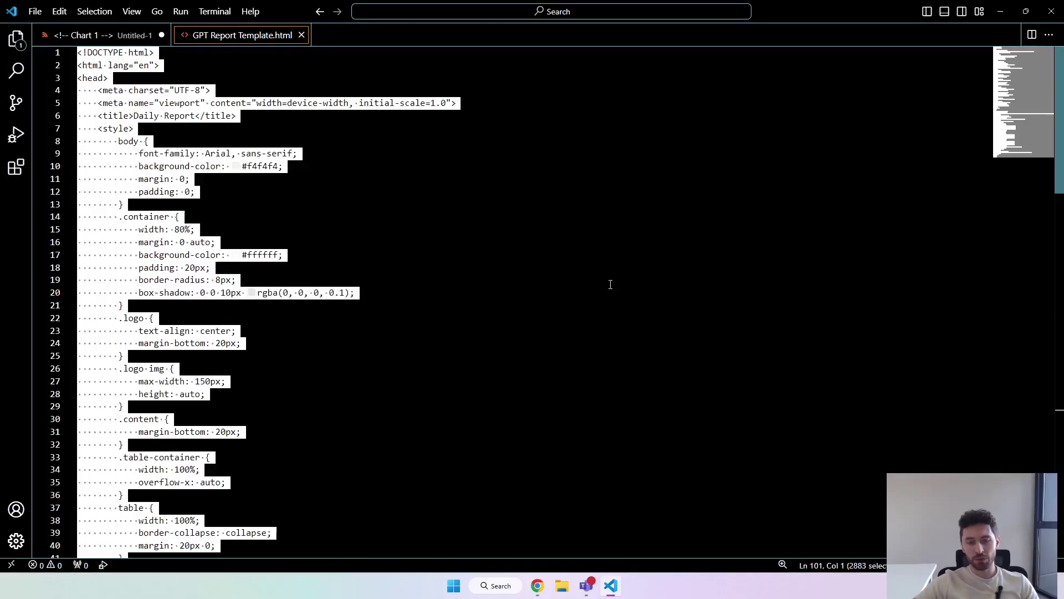
pyautogui.hotkey('alt', 'Tab')
pyautogui.click(237, 9)
pyautogui.click(806, 393)
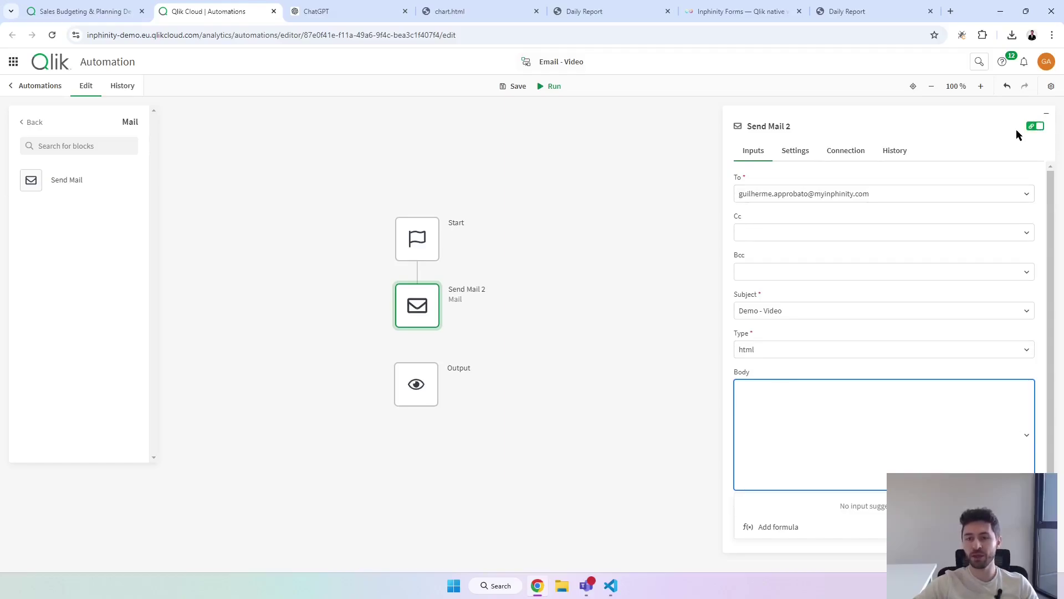
# Set Send Mail 2 to html, paste the template into Body as plain text, and run it.
pyautogui.click(1036, 127)
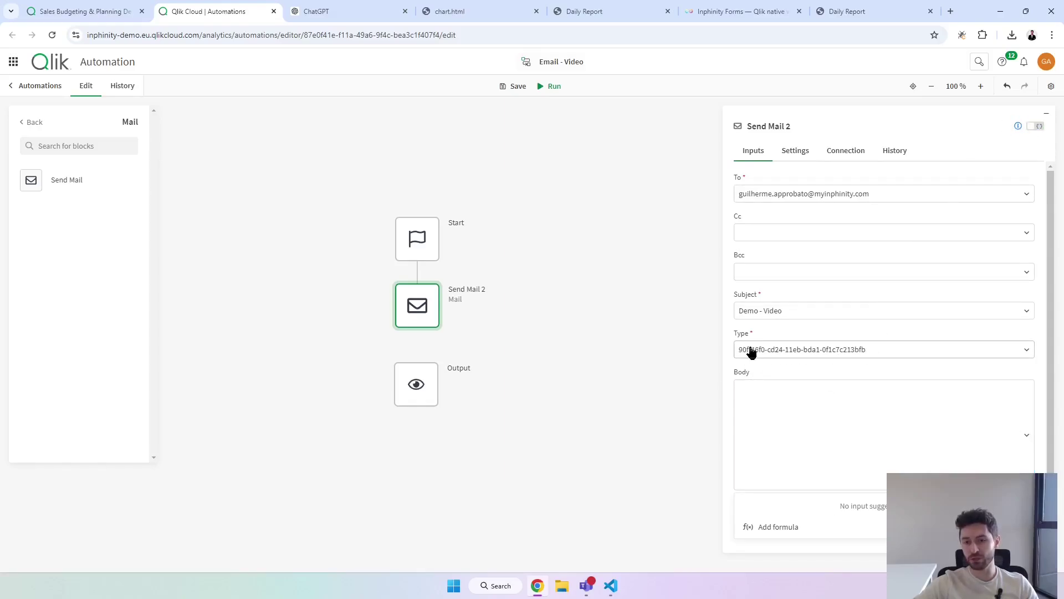
pyautogui.click(862, 356)
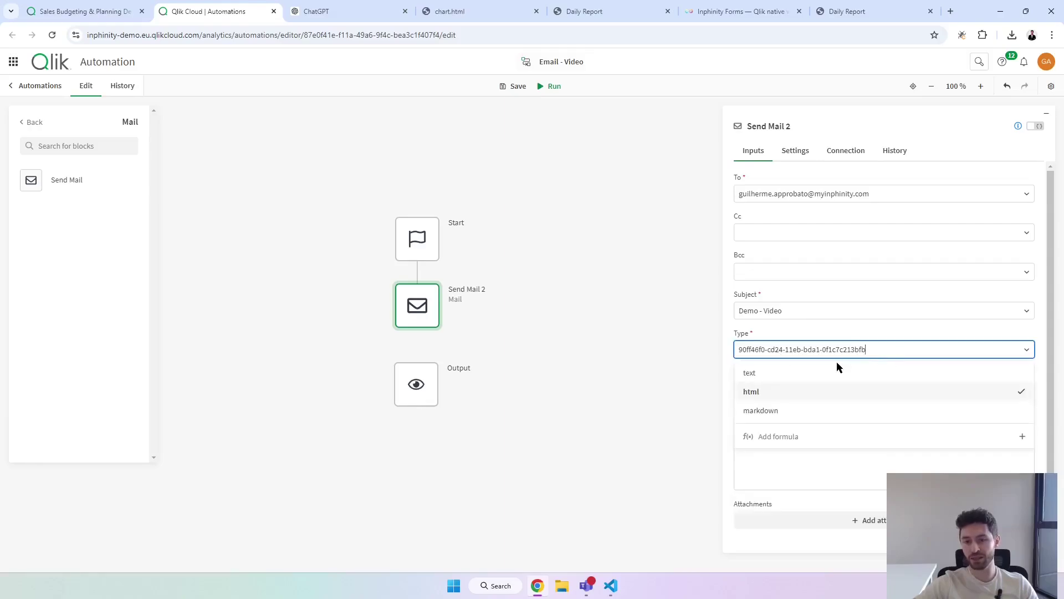
pyautogui.click(760, 391)
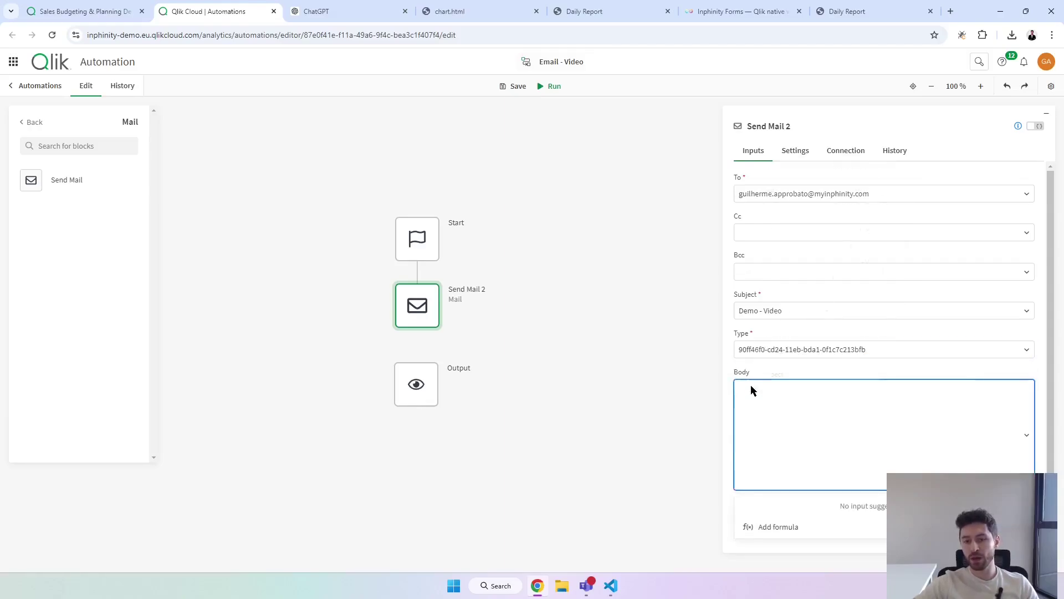
pyautogui.rightClick(752, 391)
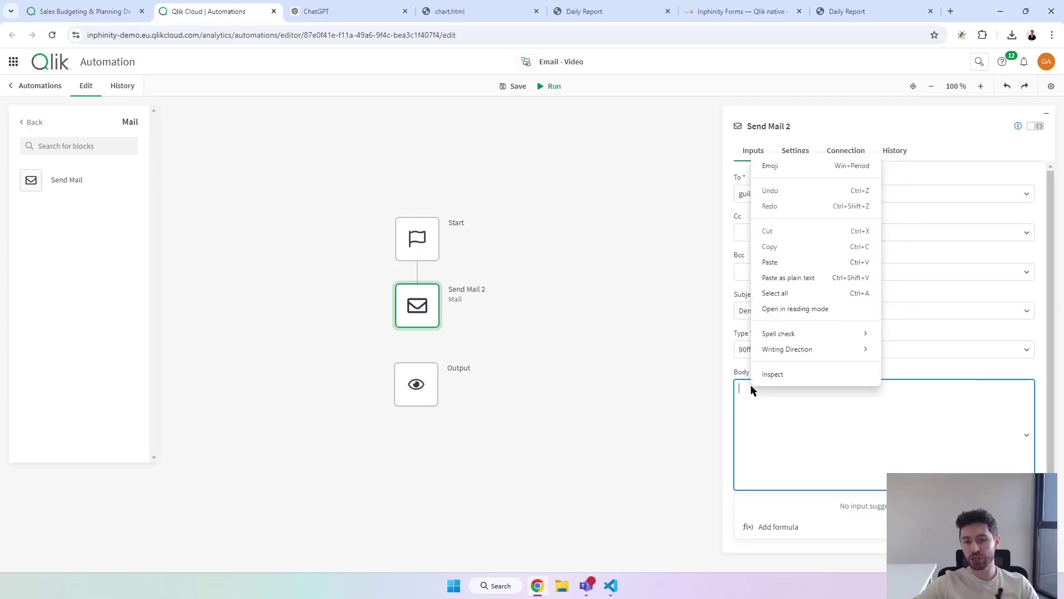
pyautogui.click(799, 283)
pyautogui.click(549, 87)
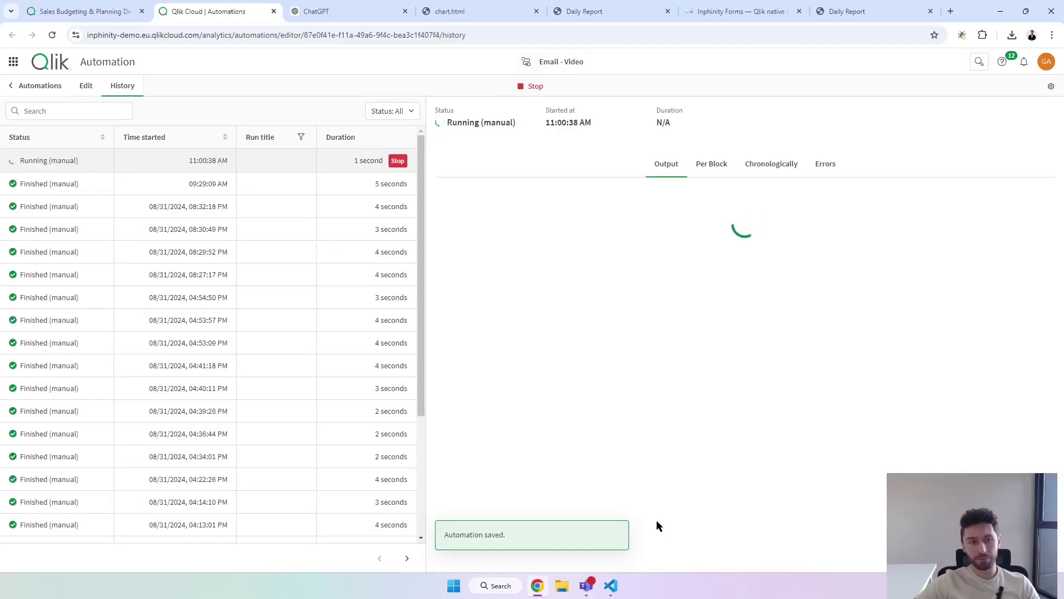
pyautogui.moveTo(583, 120); pyautogui.dragTo(500, 109)
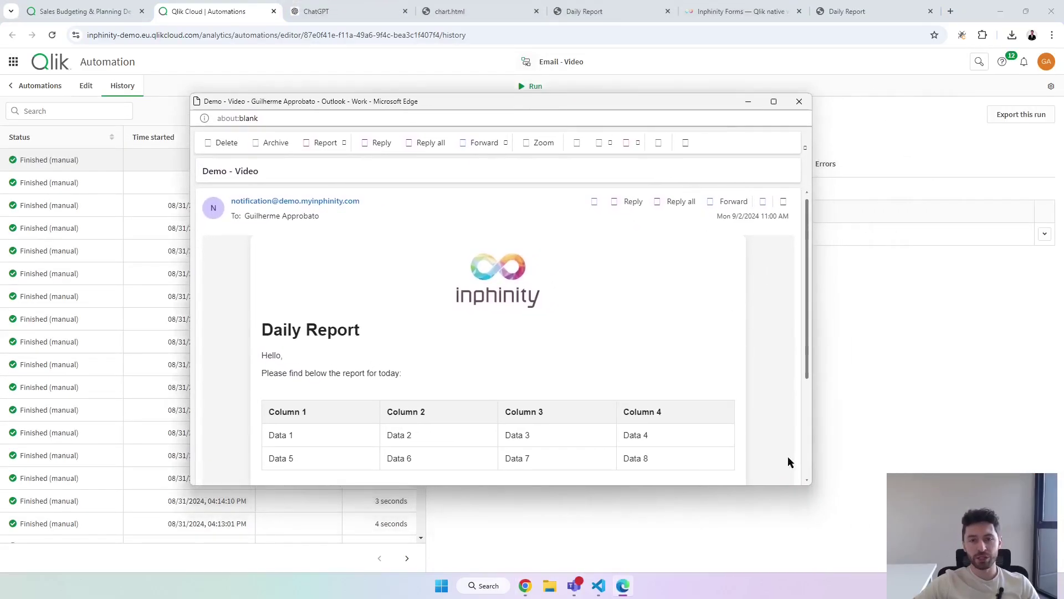
# Enlarge the delivered Daily Report email, check its logo and table, then return to run history.
pyautogui.moveTo(808, 491); pyautogui.dragTo(929, 551)
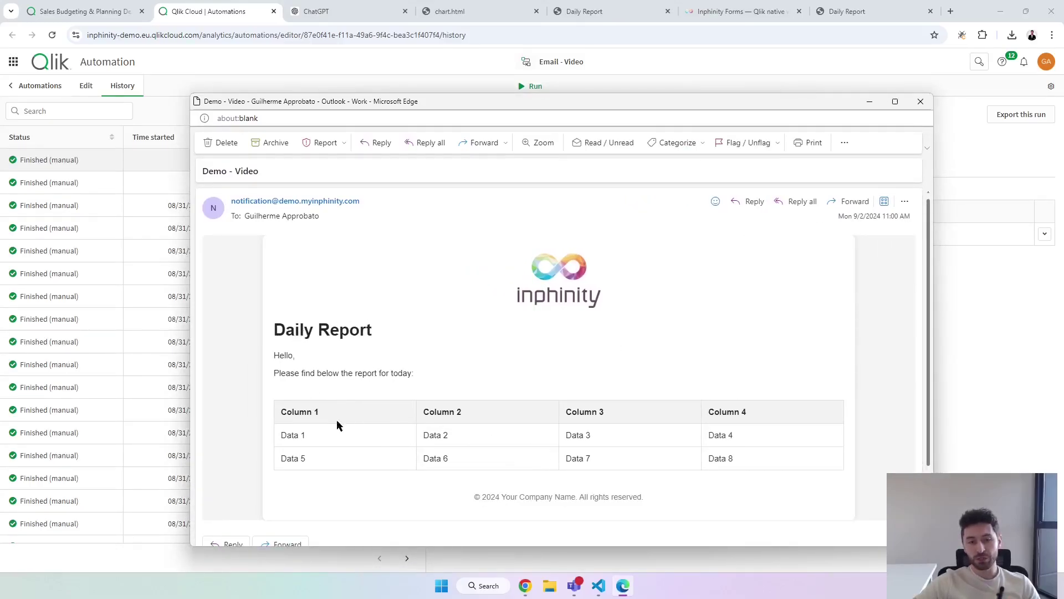
pyautogui.moveTo(281, 410); pyautogui.dragTo(751, 464)
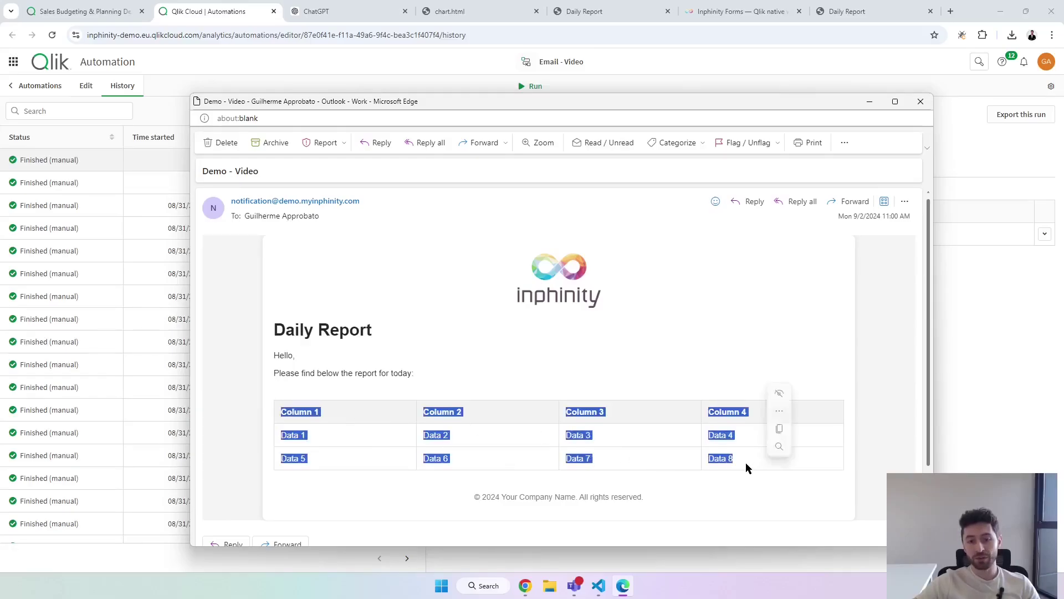
pyautogui.click(890, 363)
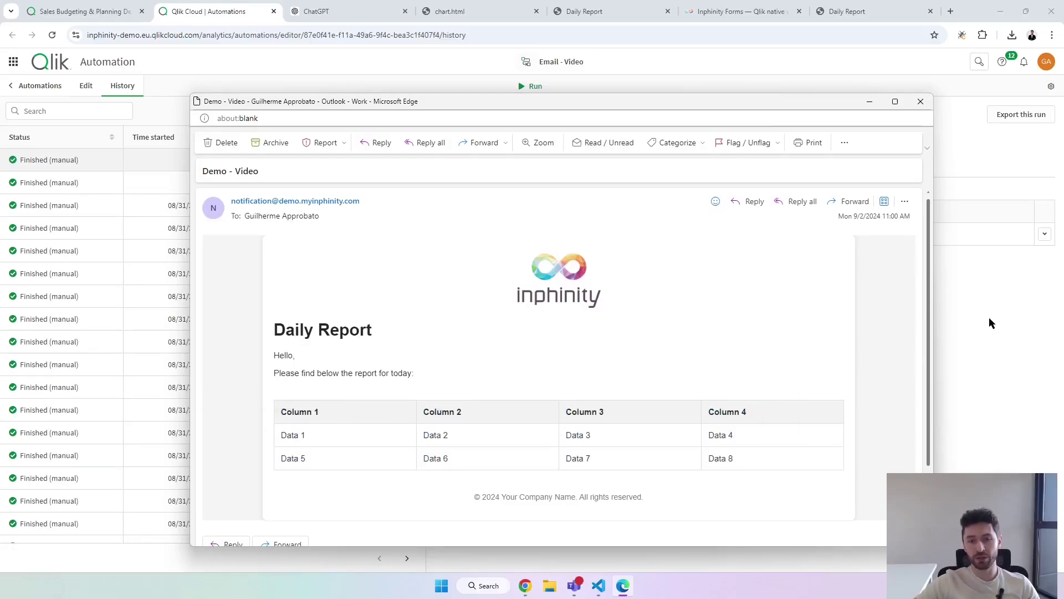
pyautogui.click(982, 363)
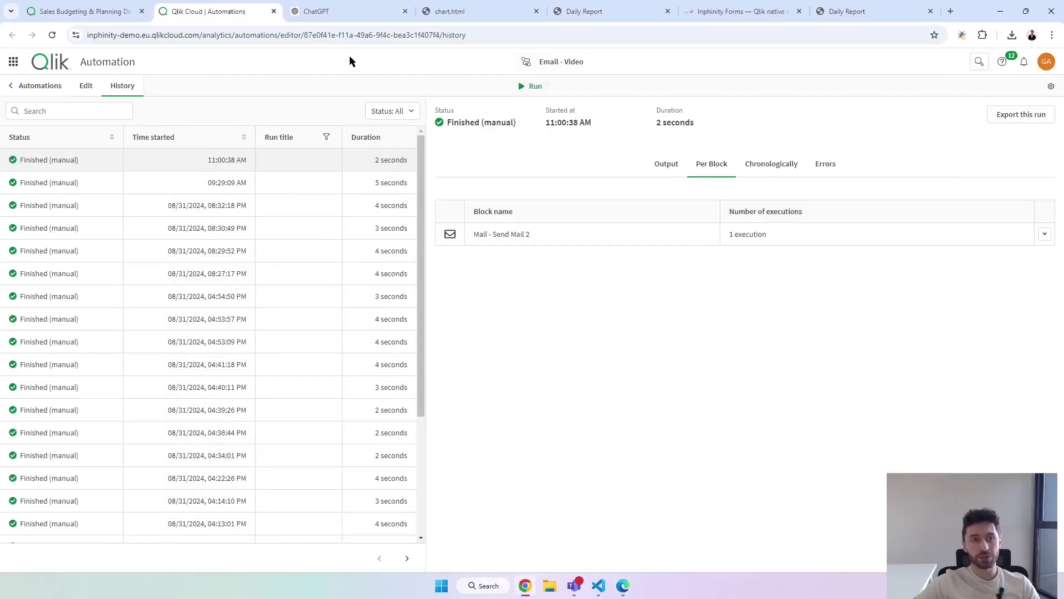
# Duplicate the Dashboard sheet from the Sales Budgeting & Planning sheet list.
pyautogui.click(85, 11)
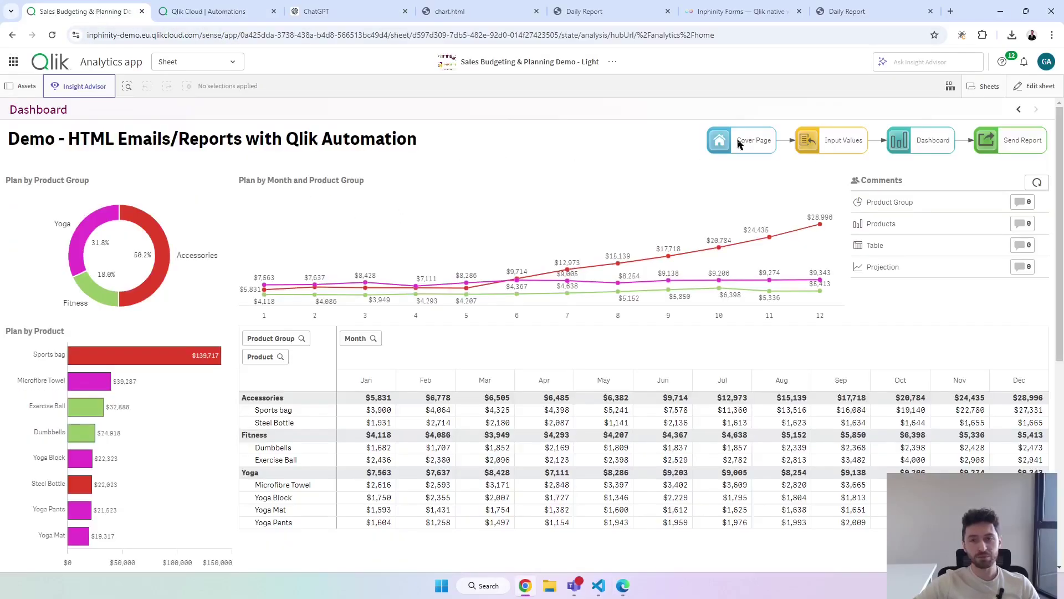
pyautogui.click(982, 85)
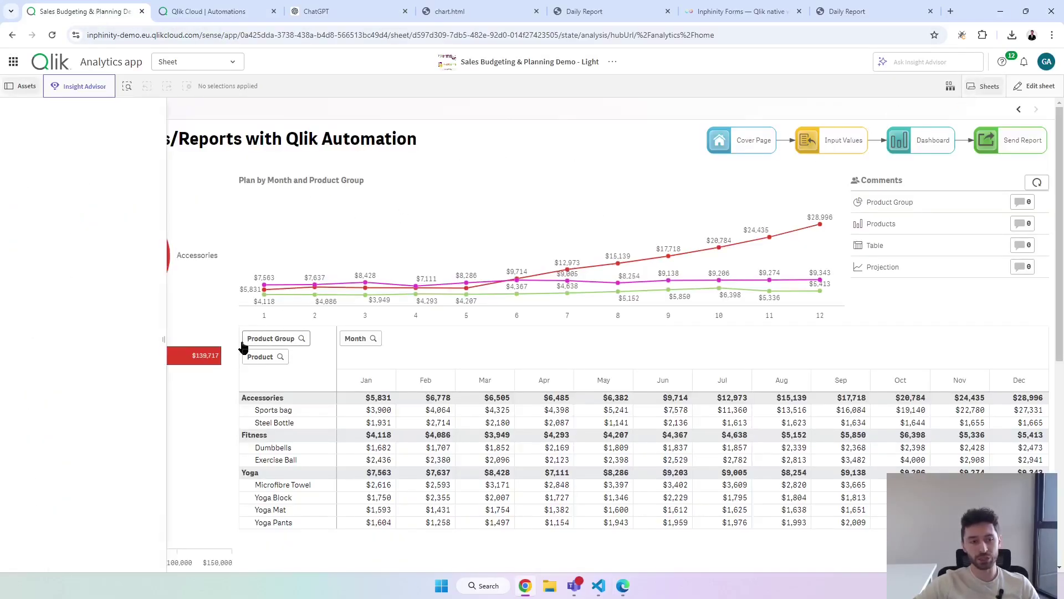
pyautogui.rightClick(110, 293)
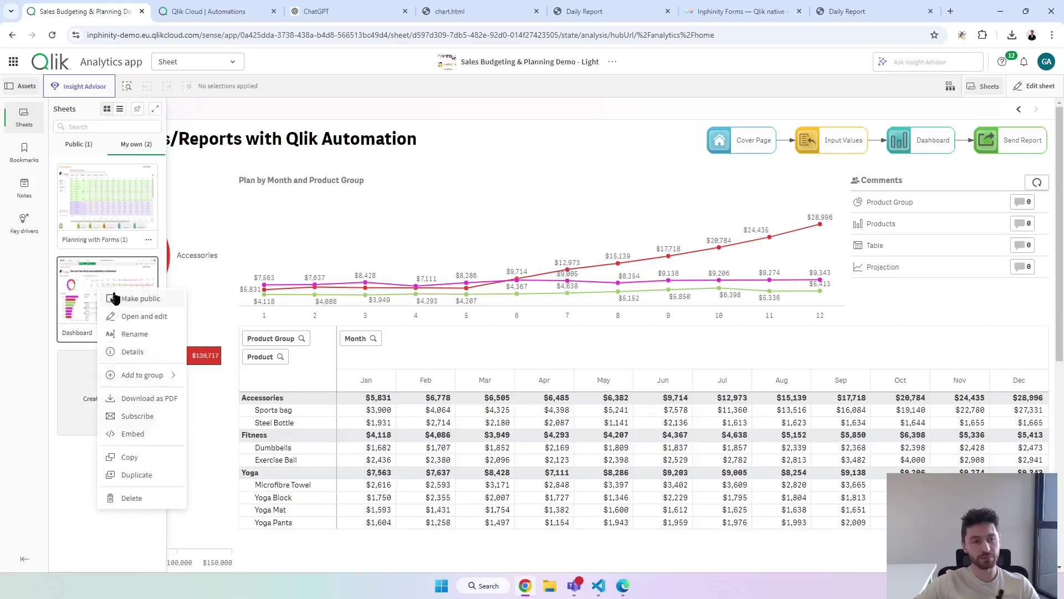
pyautogui.click(138, 475)
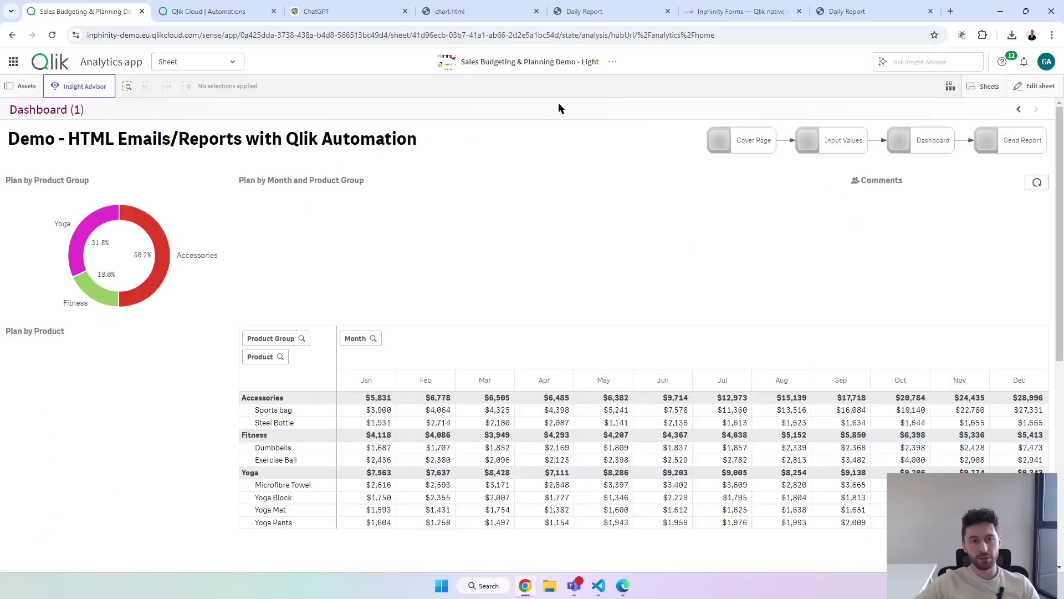
# Edit the copied sheet and retitle it 'Dashboard - html tables'.
pyautogui.click(1034, 86)
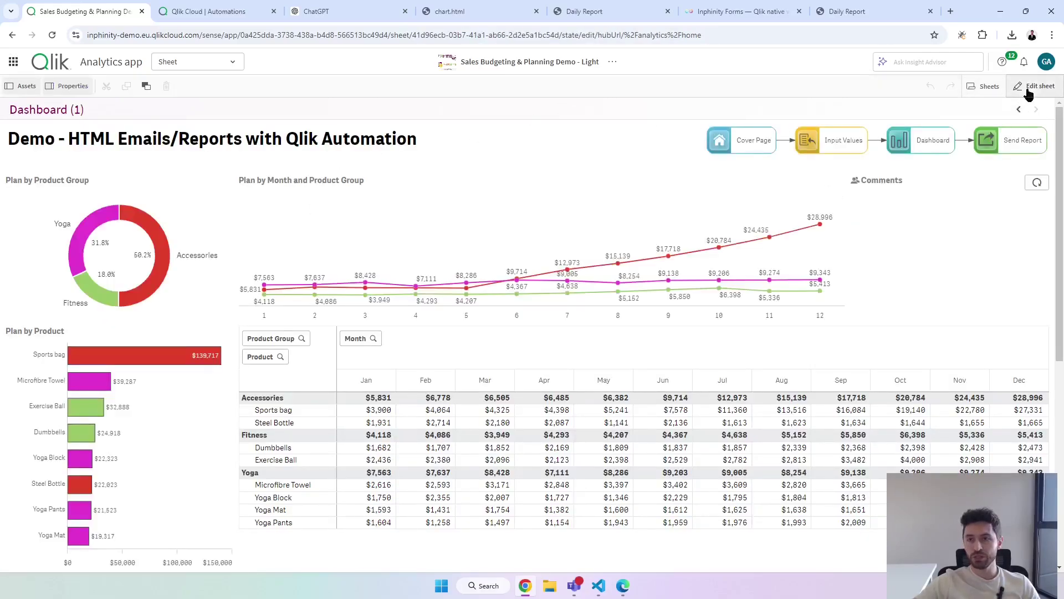
pyautogui.moveTo(981, 176); pyautogui.dragTo(962, 178)
pyautogui.write('-')
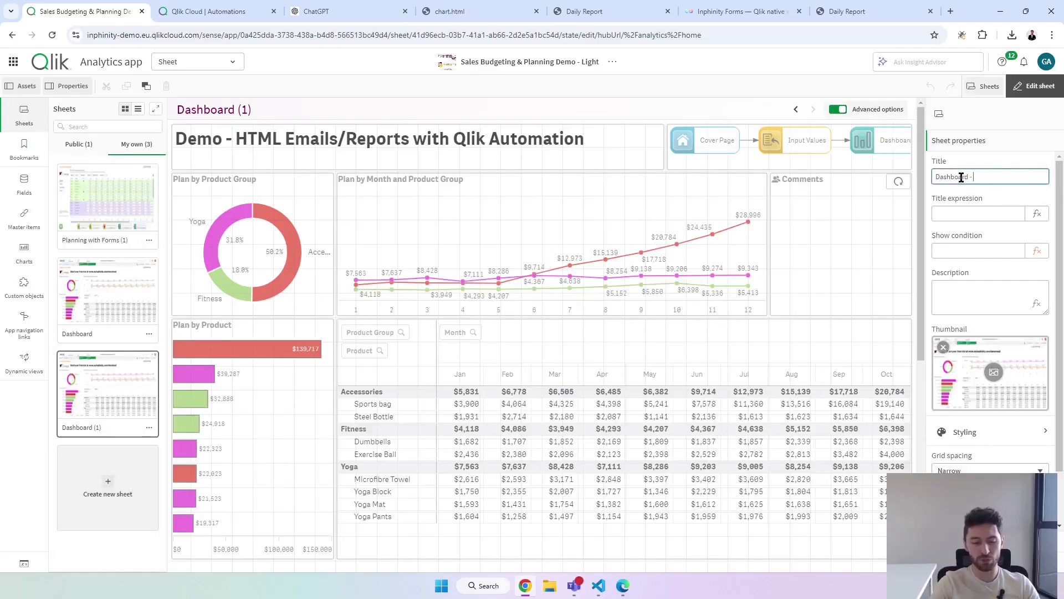
pyautogui.write(' html tables')
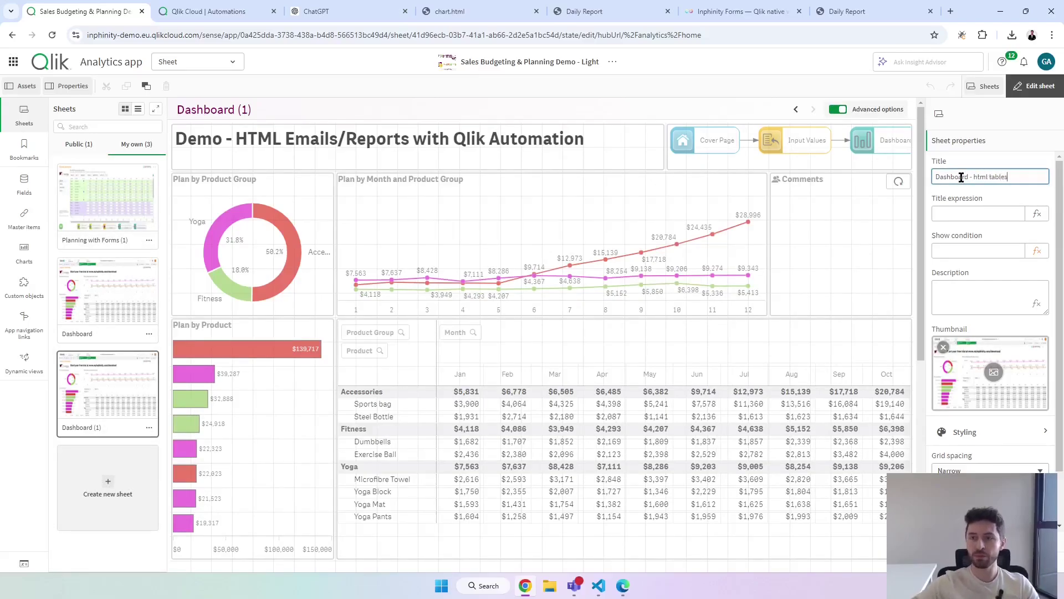
pyautogui.click(399, 401)
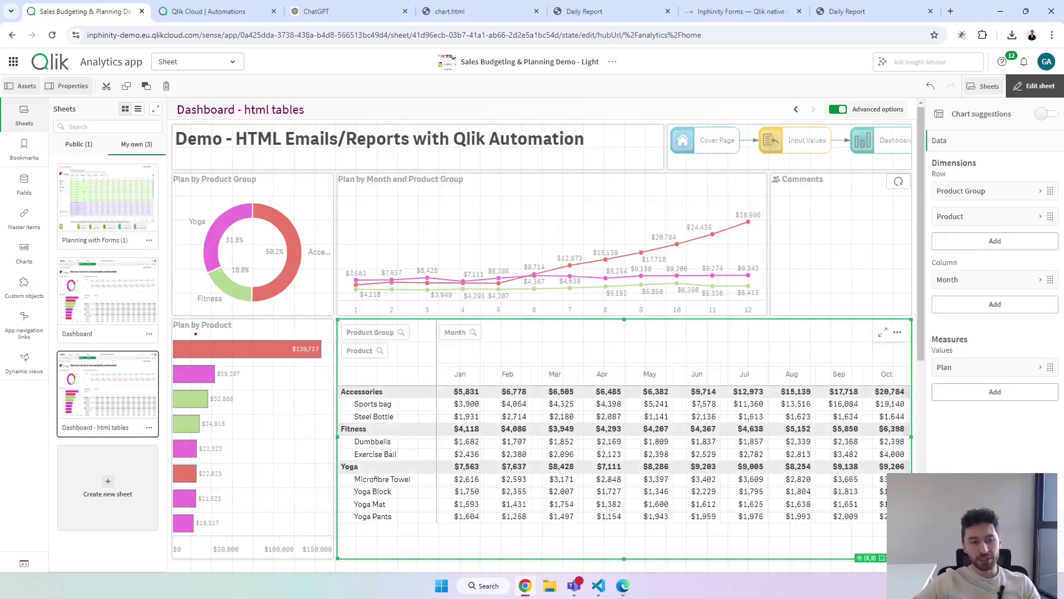
# Narrow the pivot table and widen the Plan by Product bar chart.
pyautogui.moveTo(167, 316)
pyautogui.mouseDown()
pyautogui.moveTo(281, 440)
pyautogui.moveTo(335, 558)
pyautogui.mouseUp()
pyautogui.moveTo(337, 436); pyautogui.dragTo(403, 441)
pyautogui.click(301, 457)
pyautogui.moveTo(332, 436); pyautogui.dragTo(506, 442)
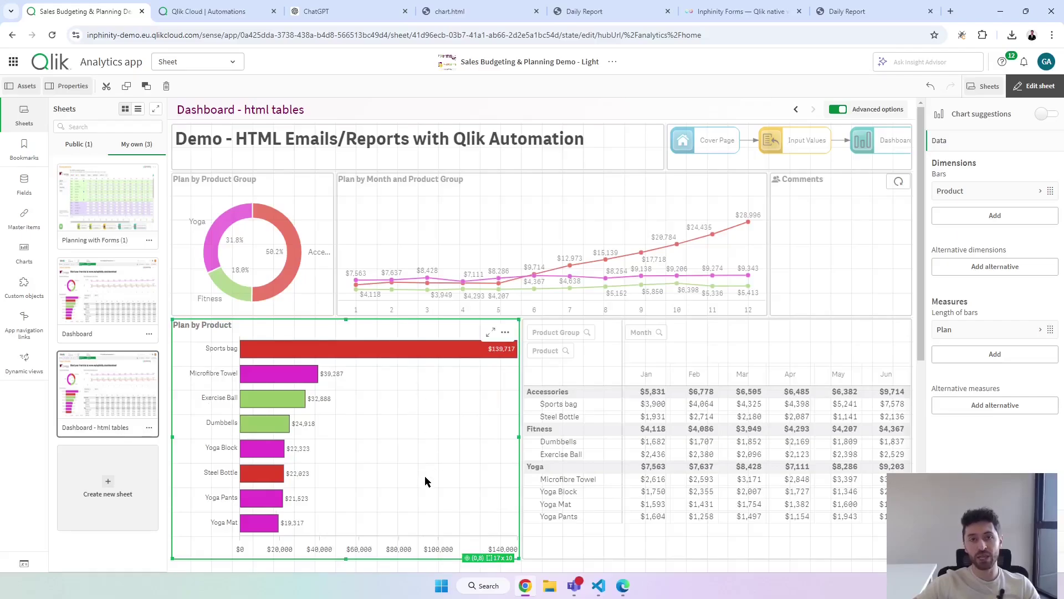
# Convert the Plan by Product bar chart into a straight table.
pyautogui.click(30, 261)
pyautogui.scroll(-3, 114, 443)
pyautogui.moveTo(85, 486); pyautogui.dragTo(337, 430)
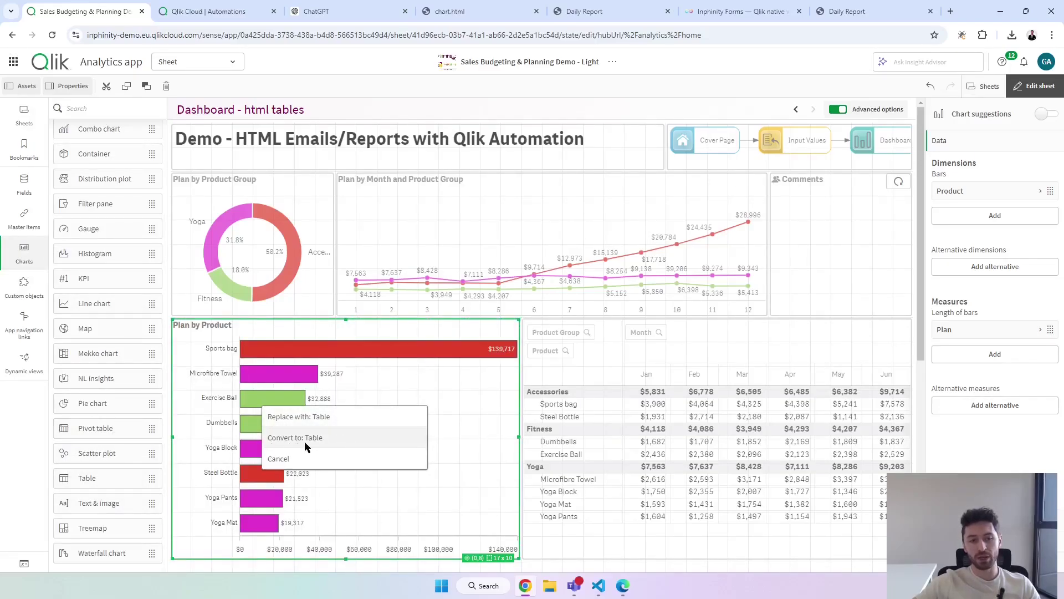
pyautogui.click(317, 444)
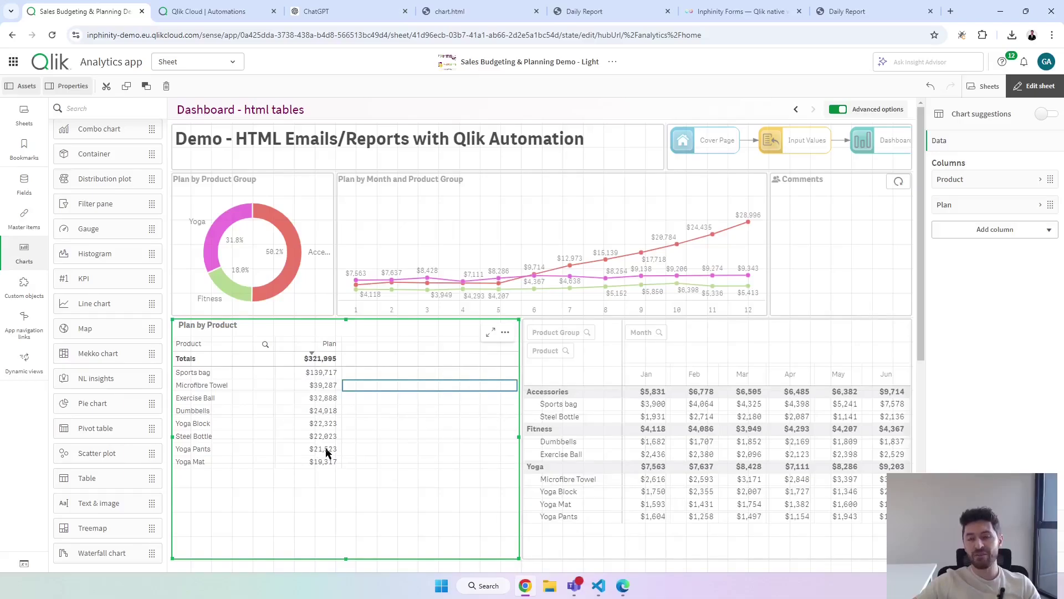
pyautogui.click(603, 592)
# Highlight the table markup and first row's padding cell in the Untitled-1 template.
pyautogui.click(97, 35)
pyautogui.click(232, 121)
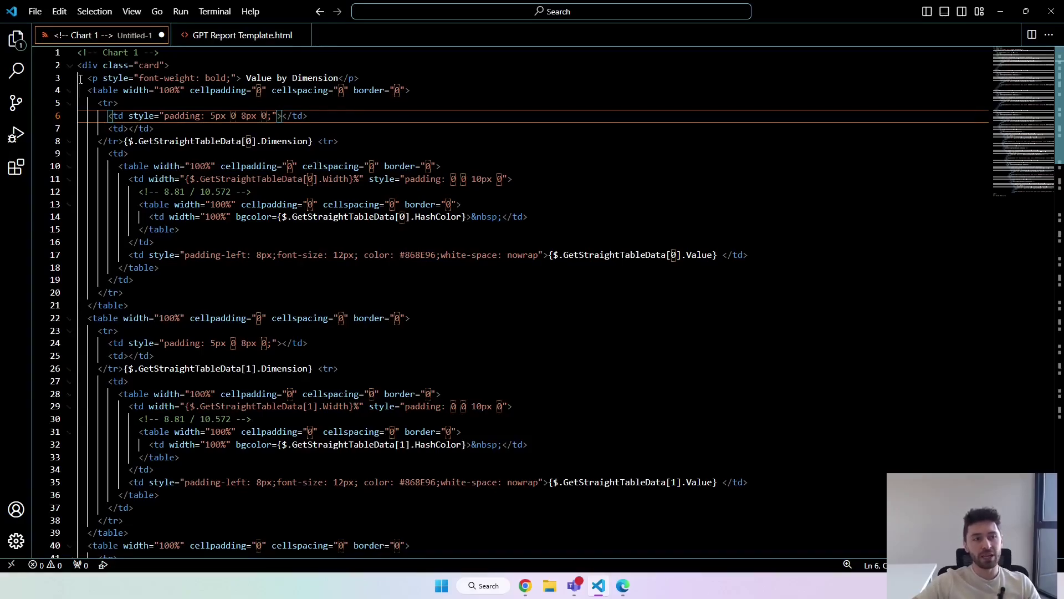
pyautogui.doubleClick(117, 91)
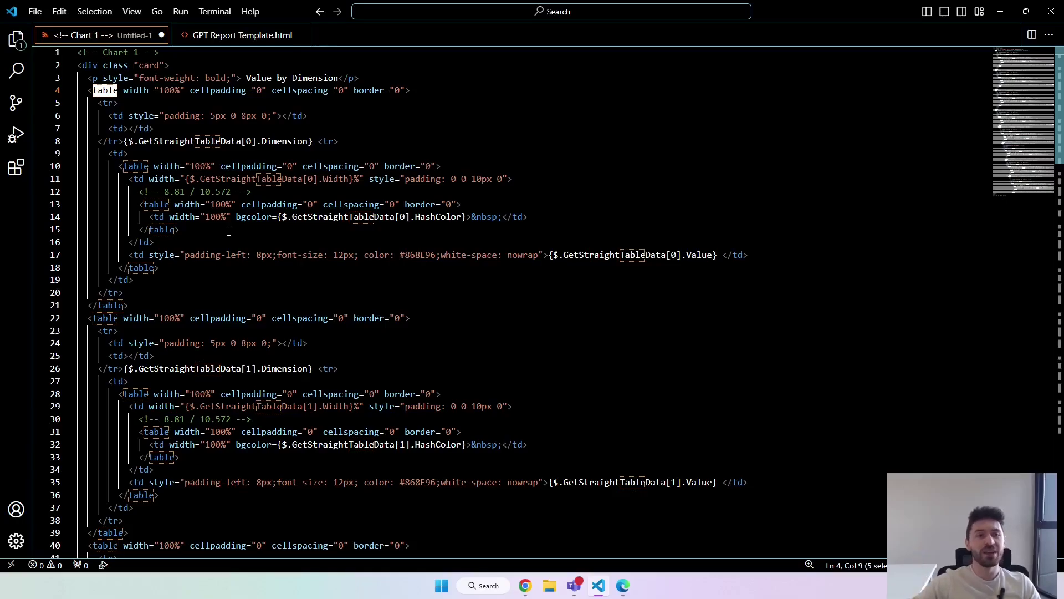
pyautogui.click(273, 116)
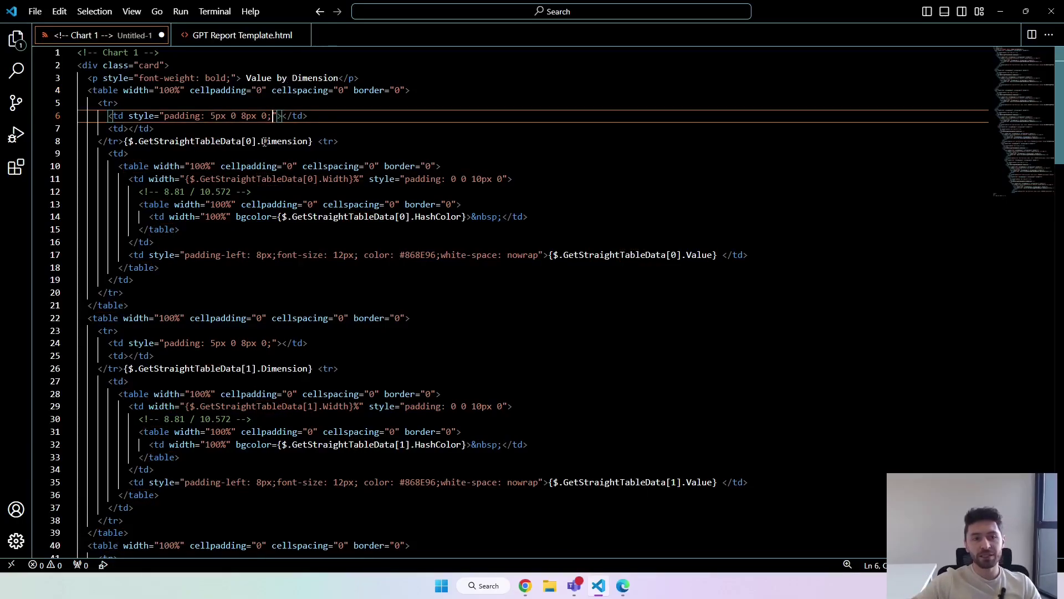
# Highlight the Dimension, HashColor, Width and Value placeholders, then return to the Qlik sheet.
pyautogui.moveTo(123, 142); pyautogui.dragTo(316, 143)
pyautogui.click(304, 142)
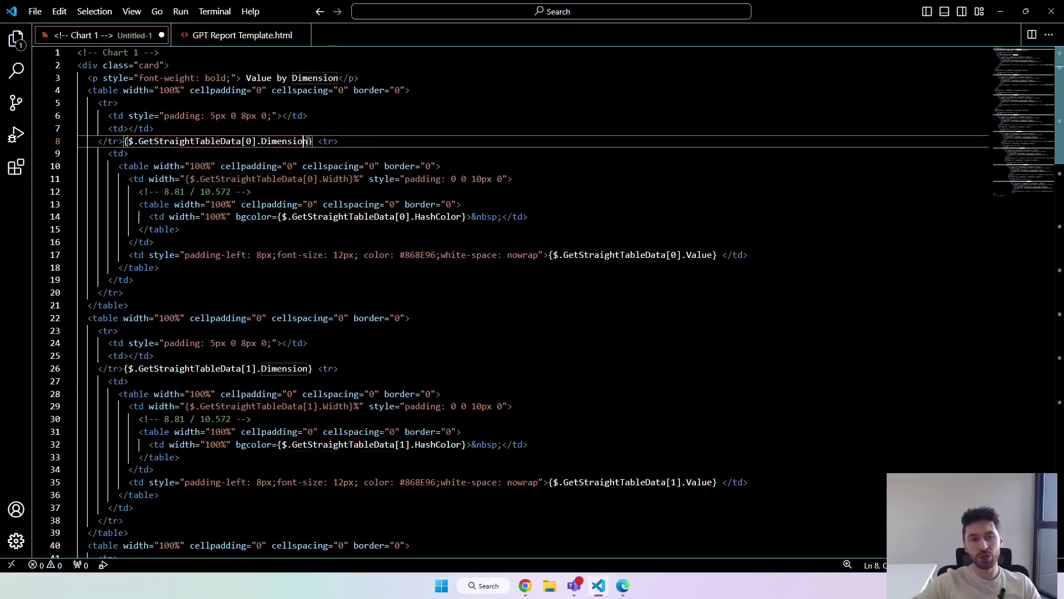
pyautogui.moveTo(309, 142); pyautogui.dragTo(262, 142)
pyautogui.moveTo(415, 216); pyautogui.dragTo(460, 217)
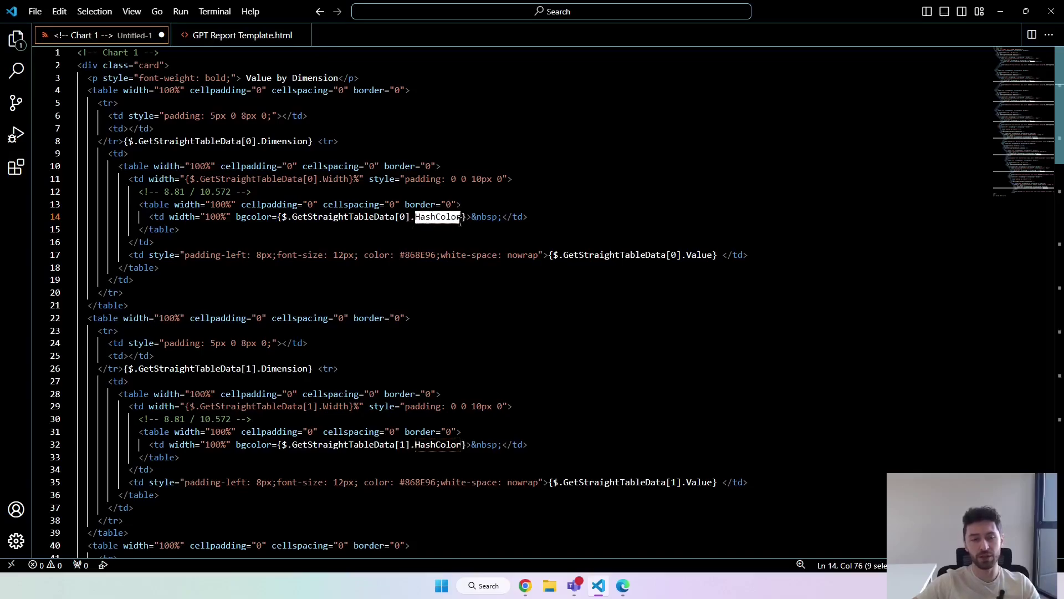
pyautogui.moveTo(323, 179); pyautogui.dragTo(352, 181)
pyautogui.doubleClick(698, 255)
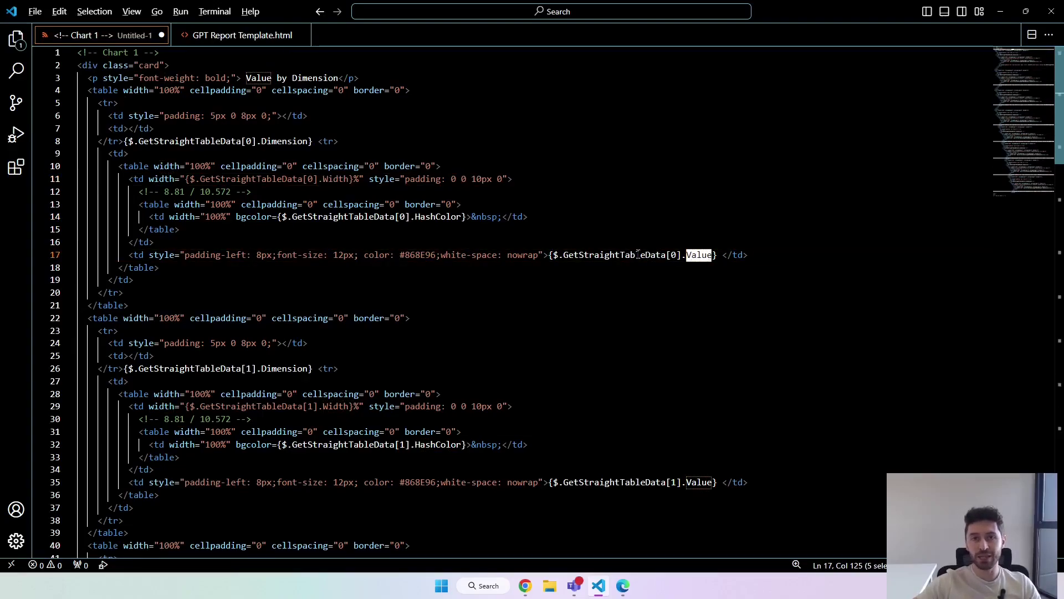
pyautogui.hotkey('alt', 'Tab')
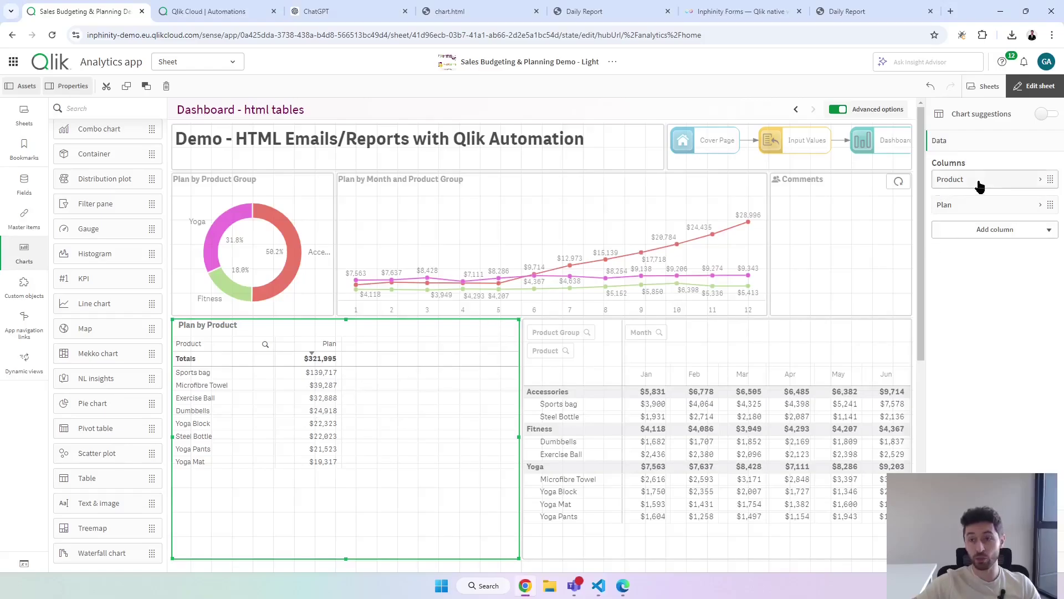
# Relabel the Product column as 'Dimension'.
pyautogui.click(980, 186)
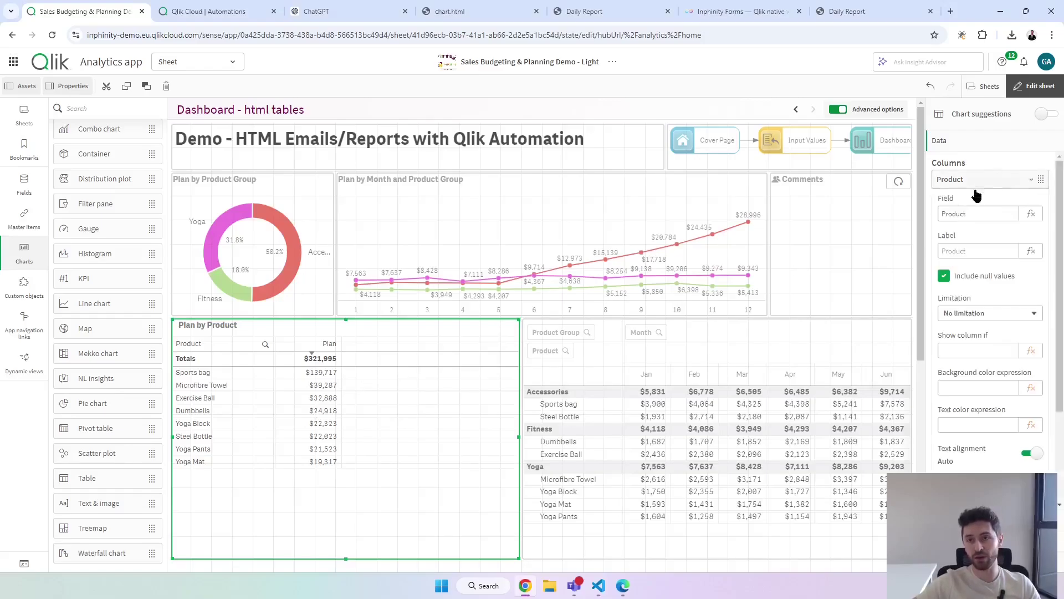
pyautogui.click(967, 250)
pyautogui.write('Dimension')
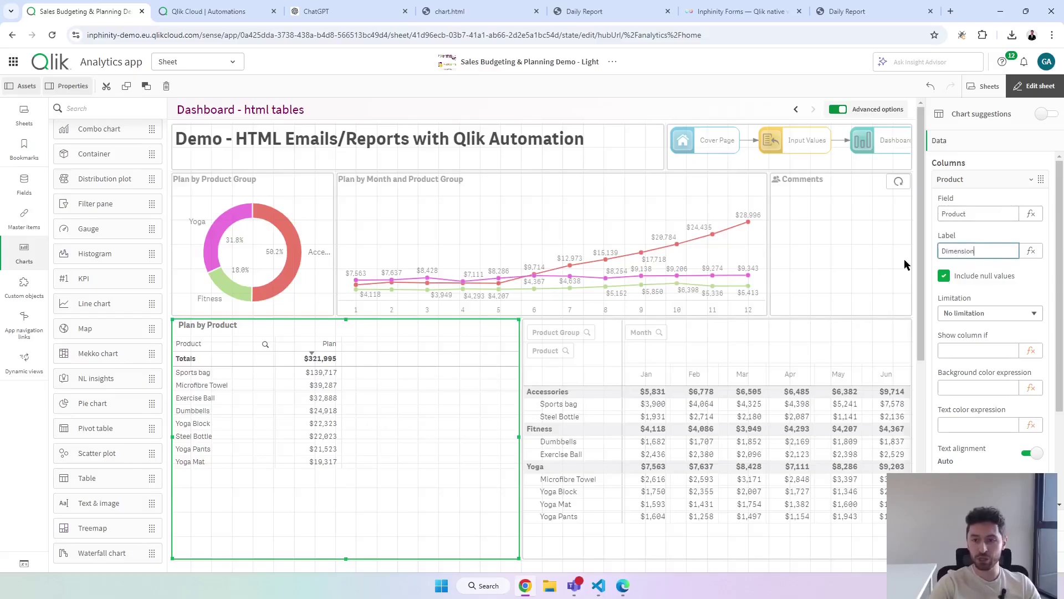
pyautogui.press('Tab')
pyautogui.click(993, 183)
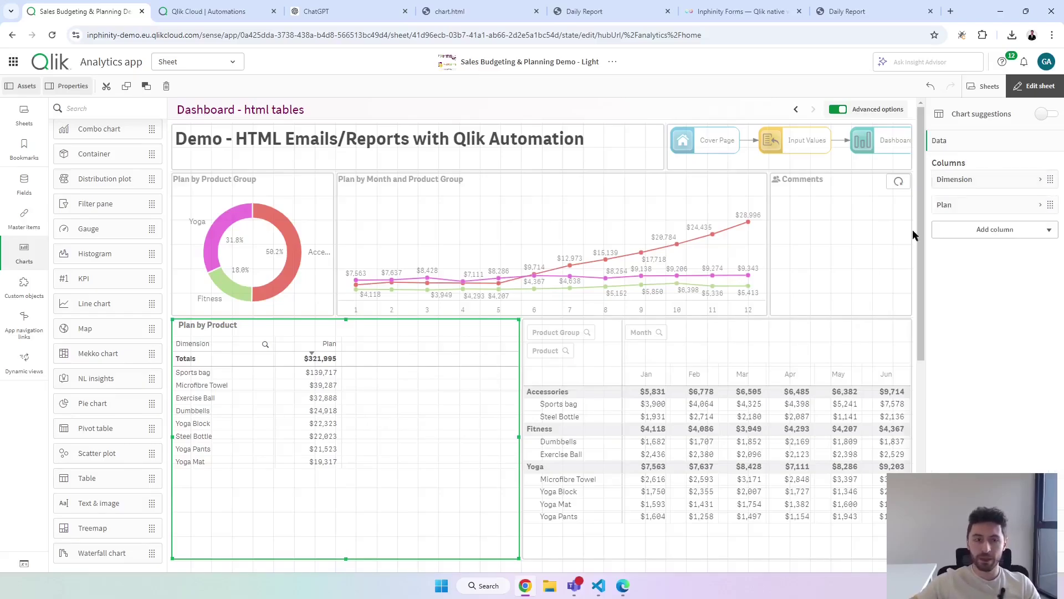
# Replace the Plan column's label with 'Value'.
pyautogui.click(993, 206)
pyautogui.click(984, 292)
pyautogui.hotkey('ctrl', 'a')
pyautogui.write('Value')
pyautogui.press('Tab')
pyautogui.click(985, 207)
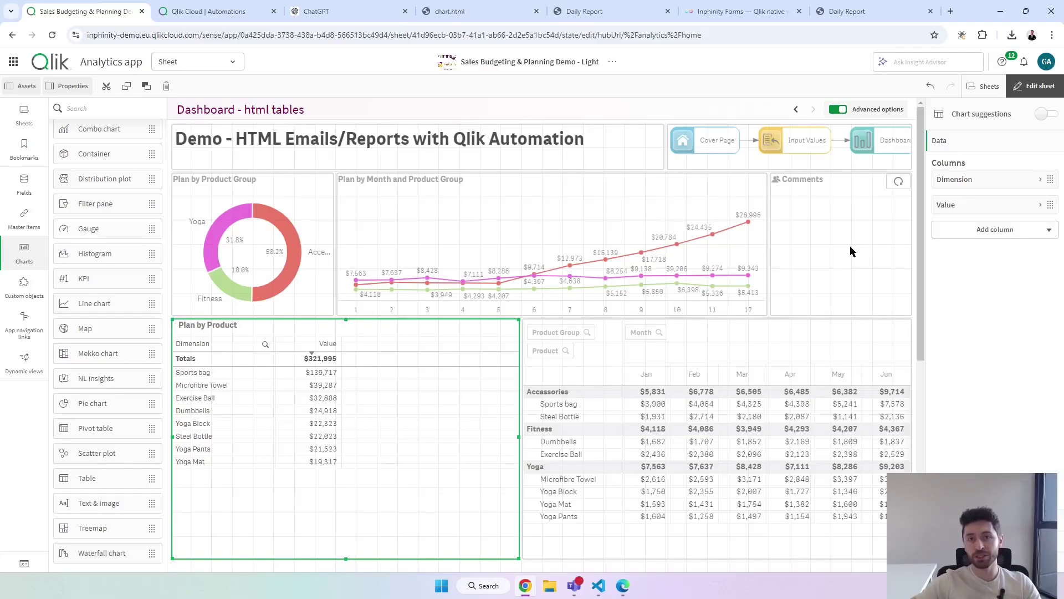
pyautogui.click(967, 229)
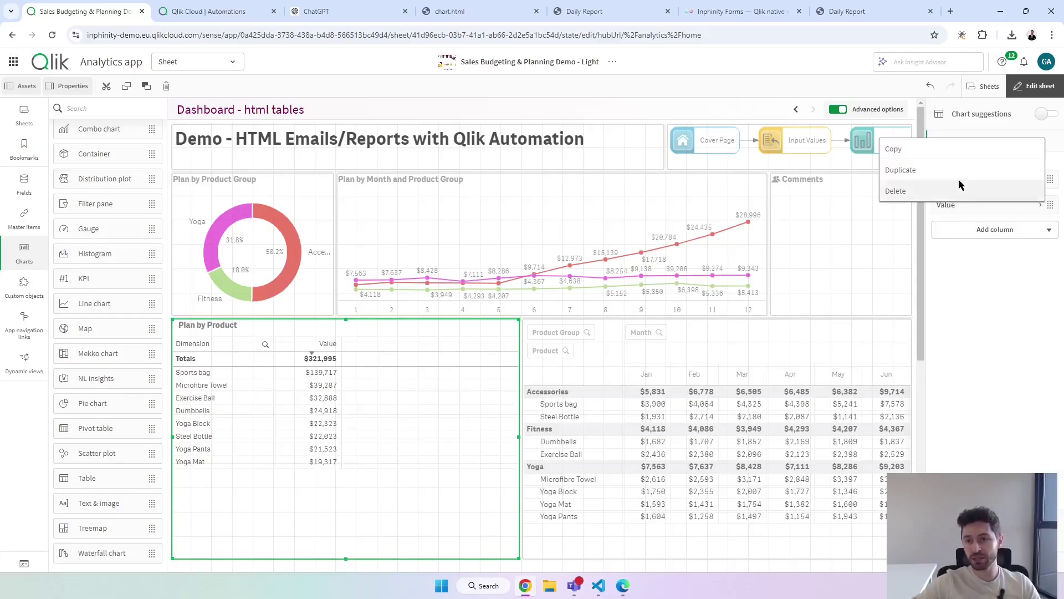
# Duplicate the Value column and set its expression to Sum([#Plan])/Sum(Total [#Plan]).
pyautogui.click(959, 169)
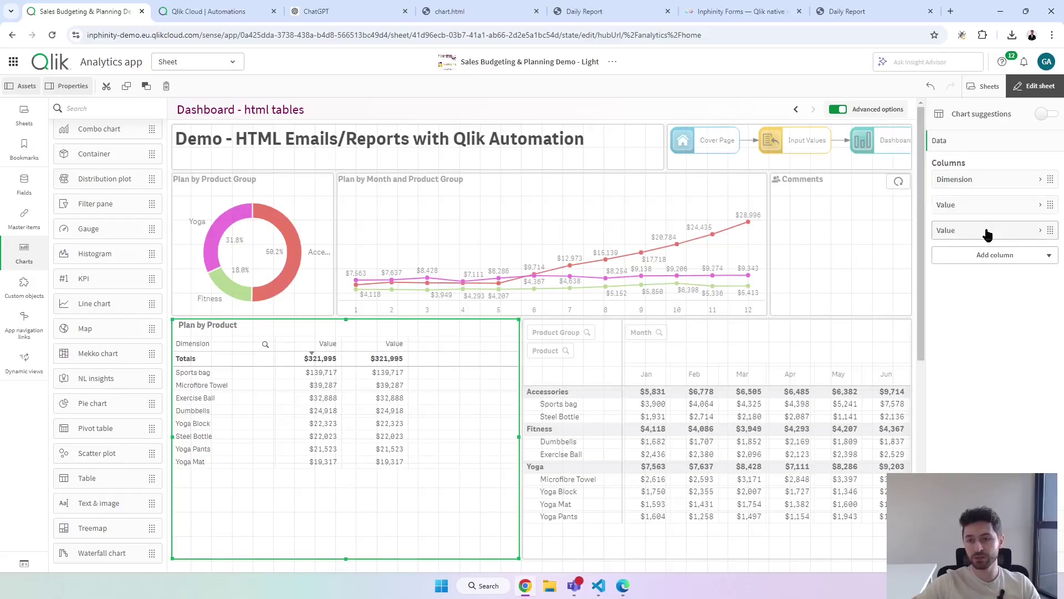
pyautogui.click(984, 230)
pyautogui.hotkey('ctrl', 'c')
pyautogui.click(998, 266)
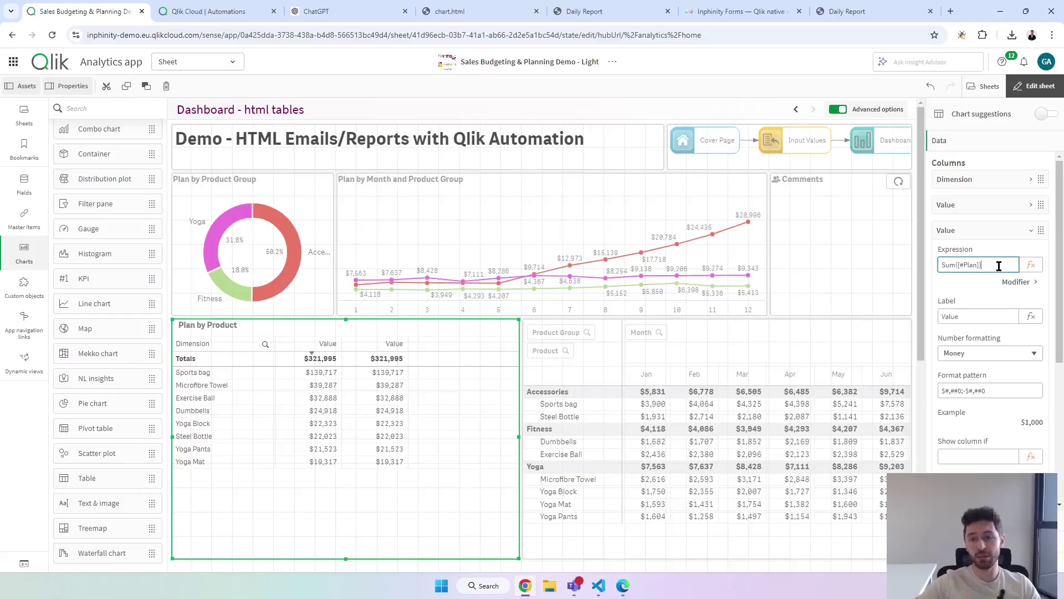
pyautogui.write('/')
pyautogui.hotkey('ctrl', 'v')
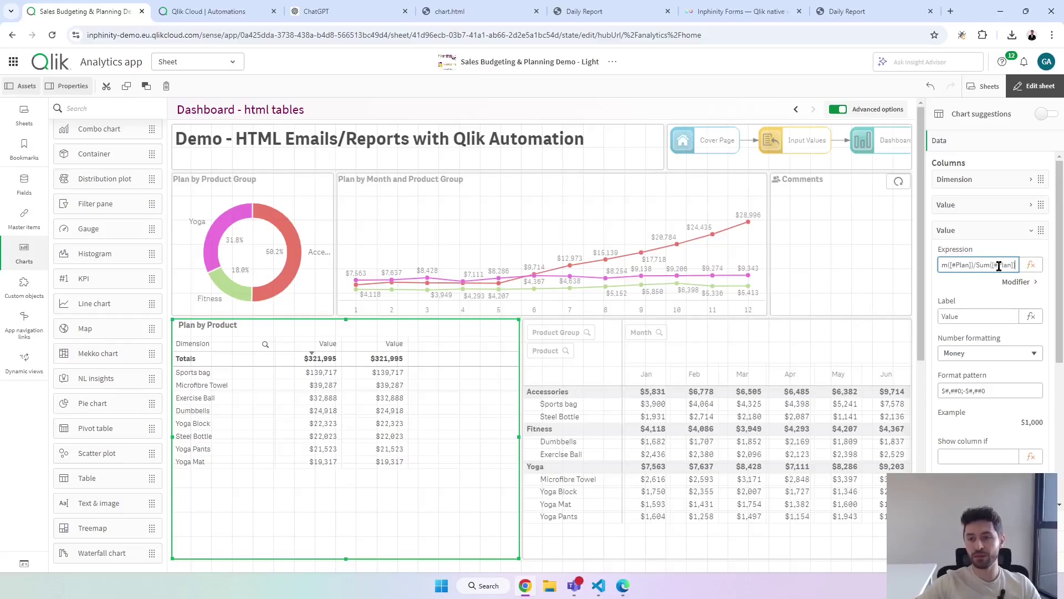
pyautogui.click(991, 264)
pyautogui.write('Total')
pyautogui.press('Return')
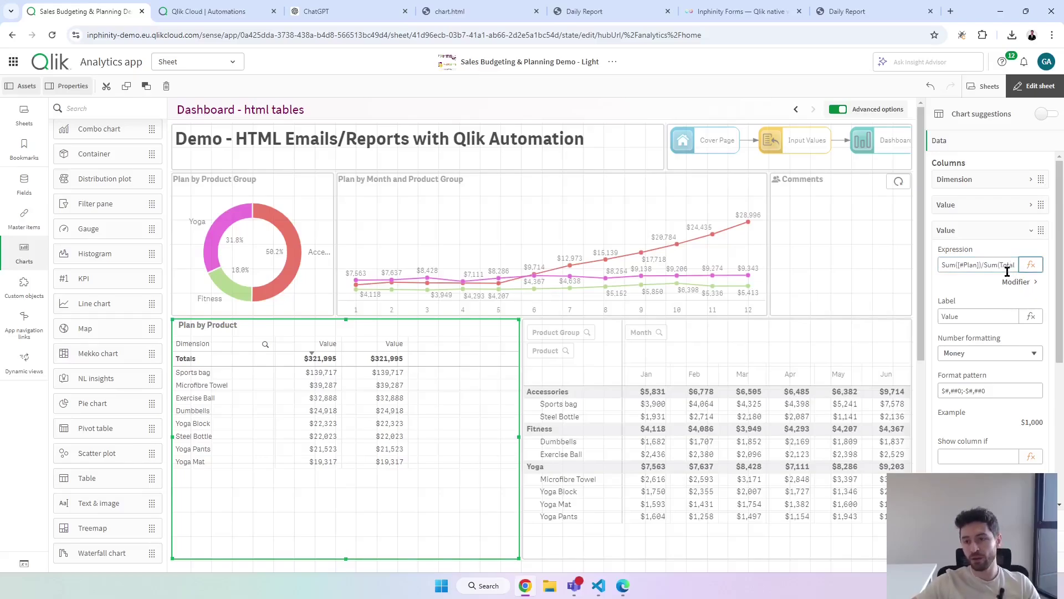
# Set the share column's number formatting to Number and preview the sheet.
pyautogui.click(990, 358)
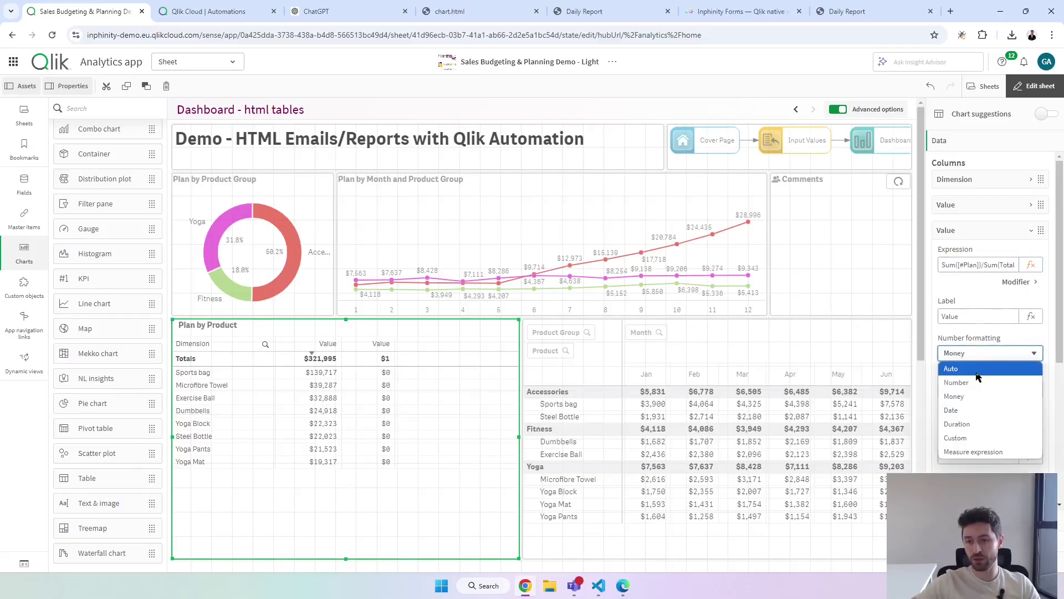
pyautogui.click(978, 371)
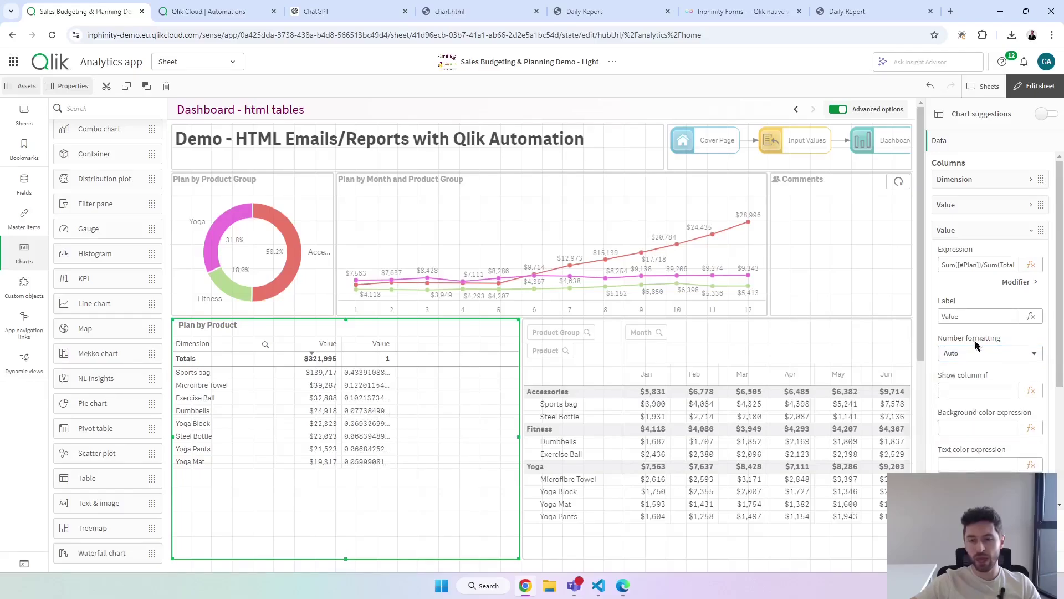
pyautogui.click(977, 354)
pyautogui.click(969, 378)
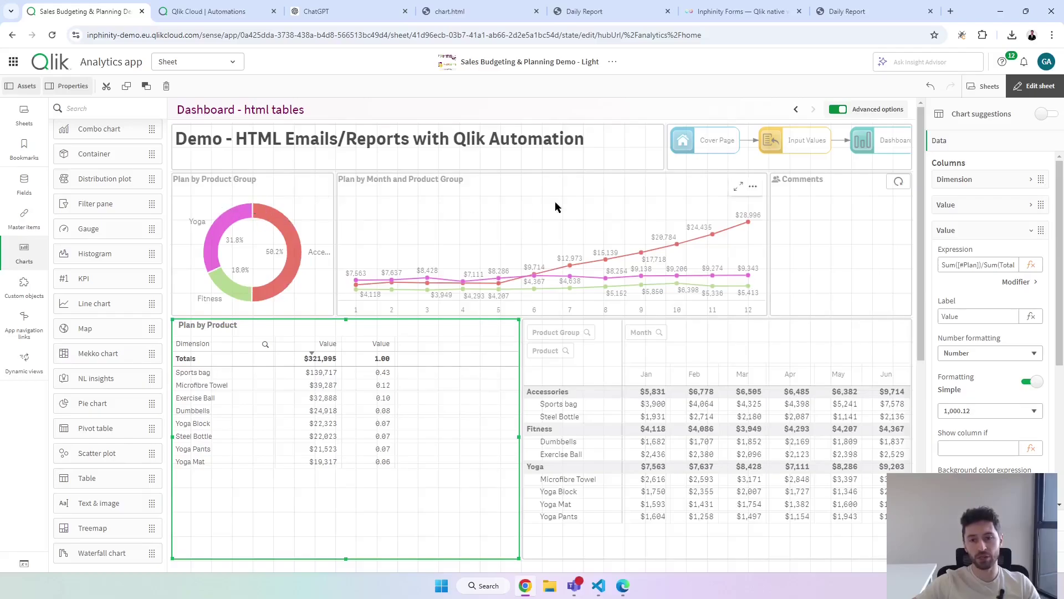
pyautogui.click(1034, 86)
pyautogui.click(1034, 85)
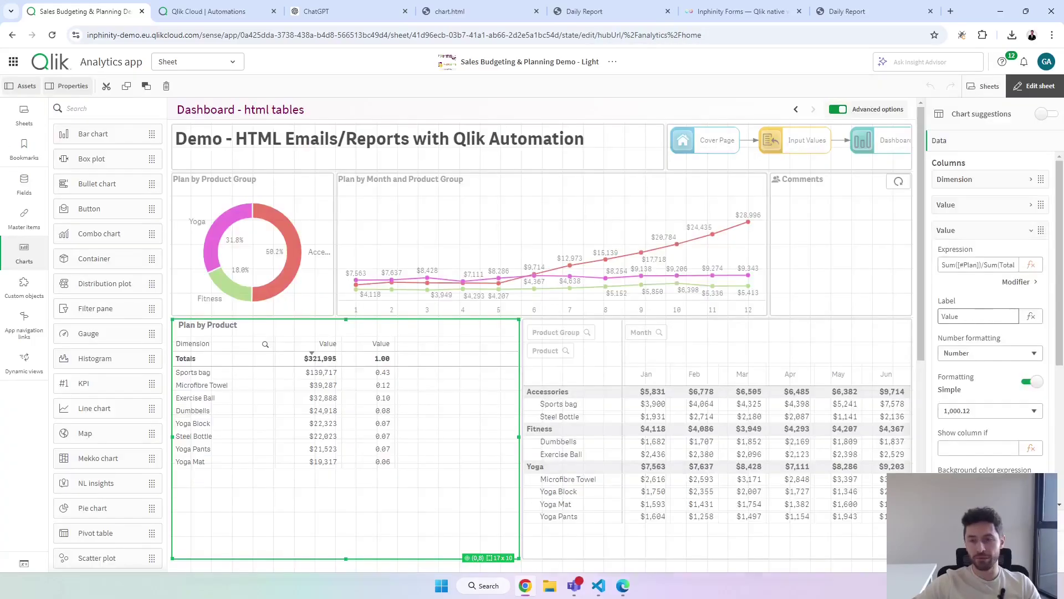
# Label the third column 'Width'.
pyautogui.doubleClick(950, 316)
pyautogui.write('Width')
pyautogui.press('Tab')
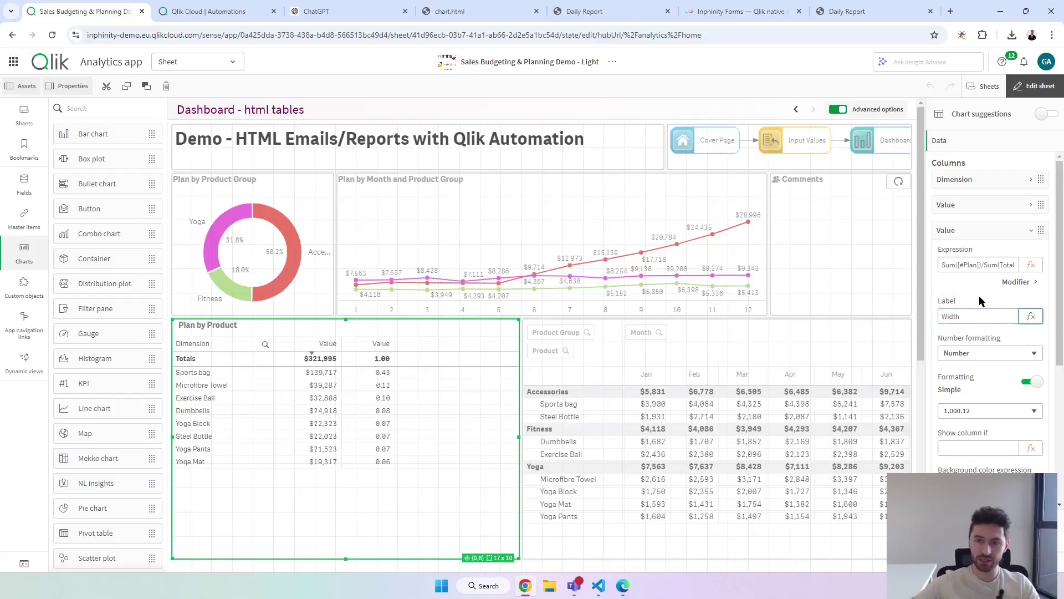
pyautogui.click(984, 232)
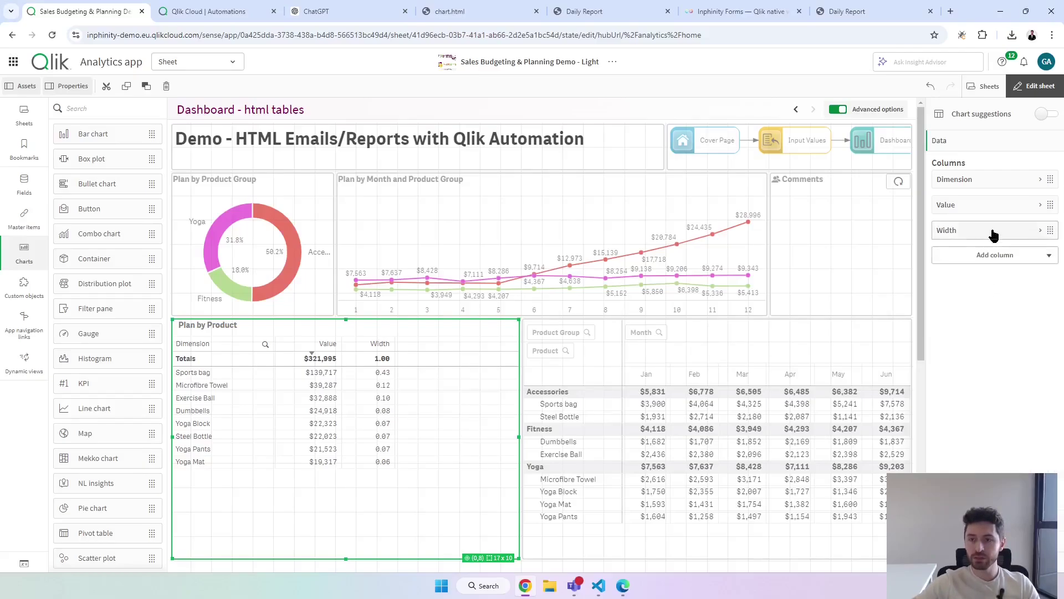
pyautogui.click(982, 252)
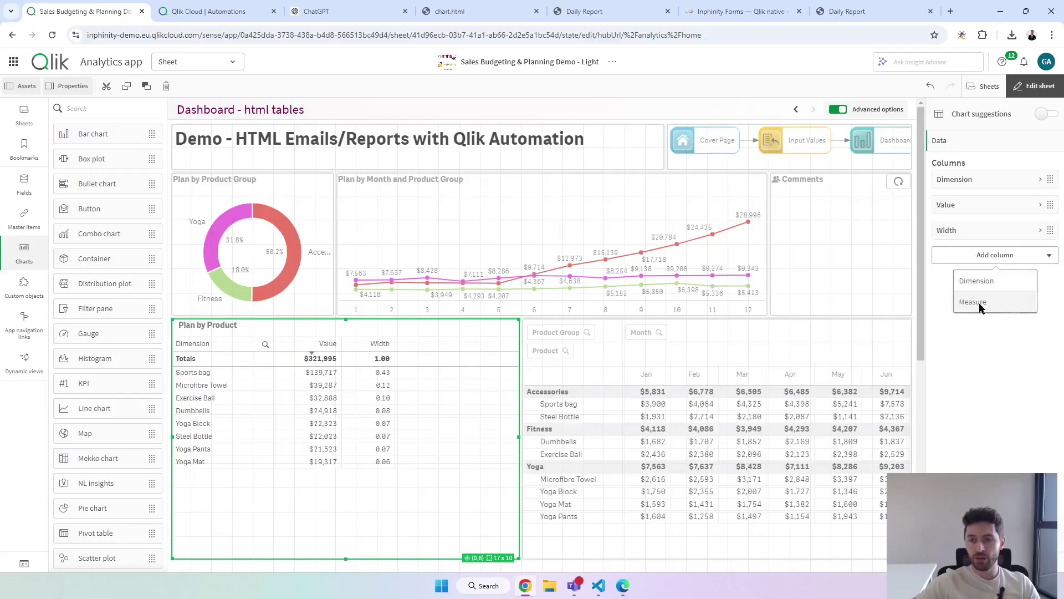
# Add a measure with a nested If colour expression, giving Accessories '#e2402a'.
pyautogui.click(978, 305)
pyautogui.press('Escape')
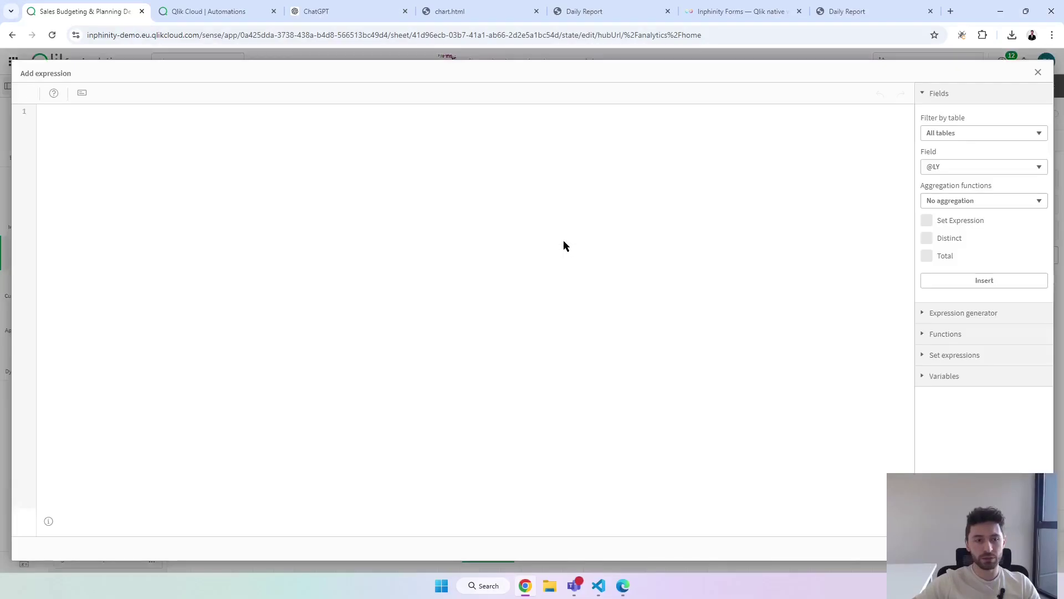
pyautogui.write("If( [Product Group] = 'Accessories' , '' ,  If( [Product Group] = 'Accessories' , '' ,  If( [Product Group] = 'Accessories' , ''  )))")
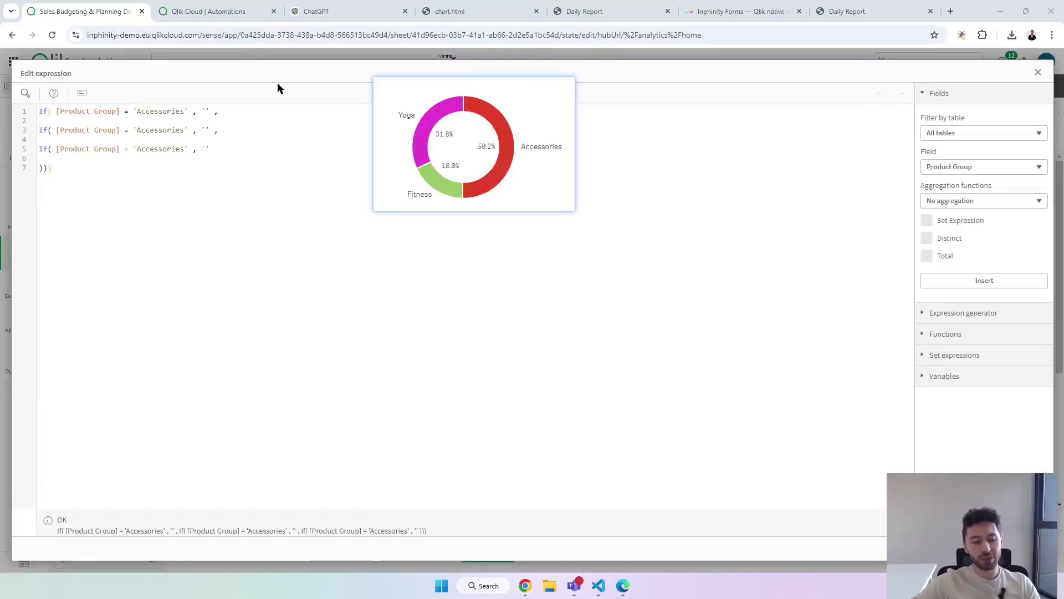
pyautogui.press('F1')
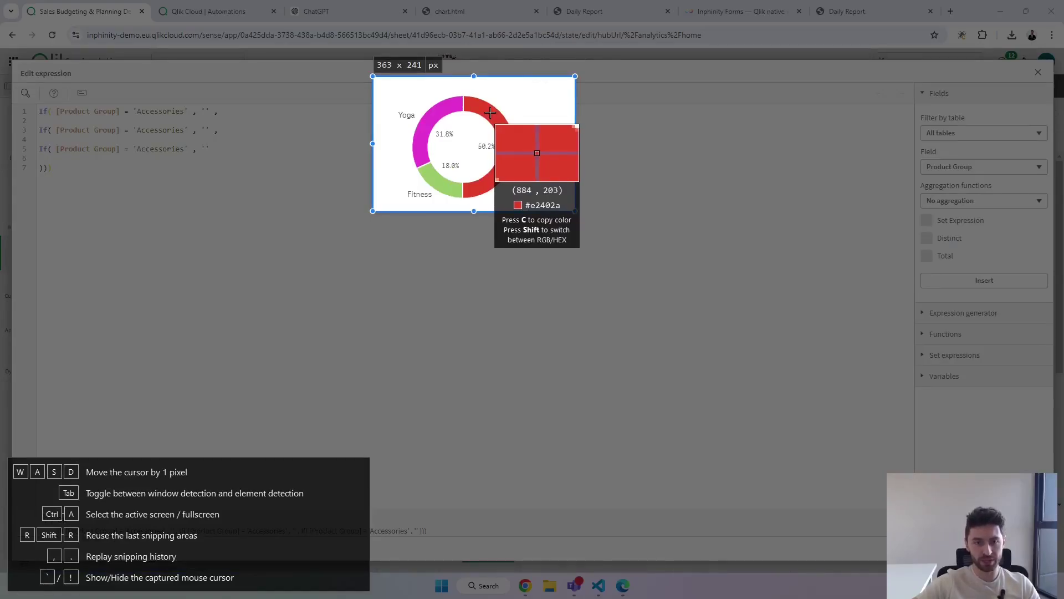
pyautogui.press('c')
pyautogui.click(206, 110)
pyautogui.write('#e2402a')
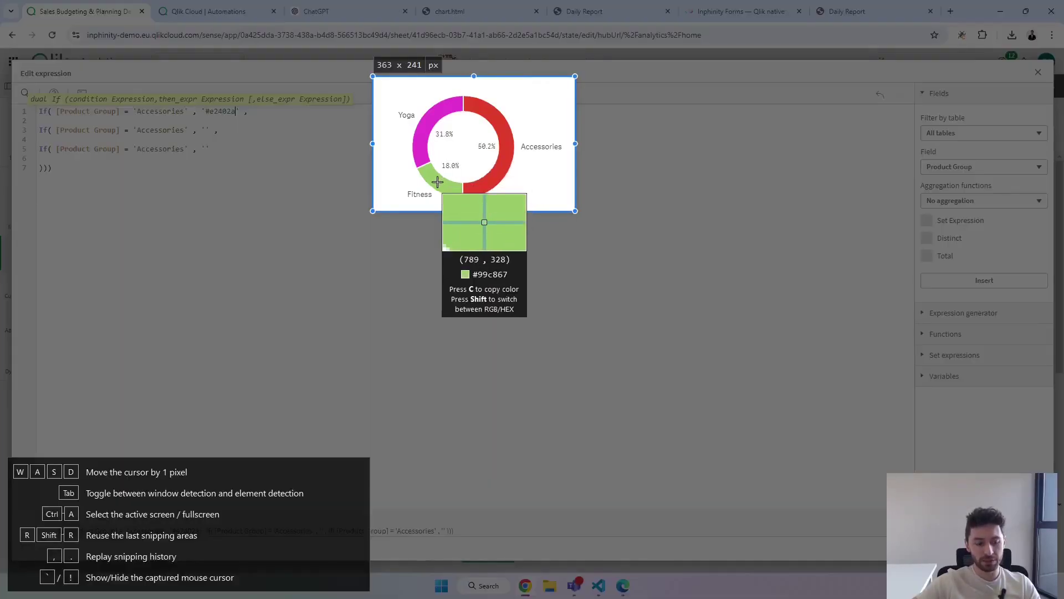
# Change the second condition to Fitness with colour '#99c867'.
pyautogui.click(441, 188)
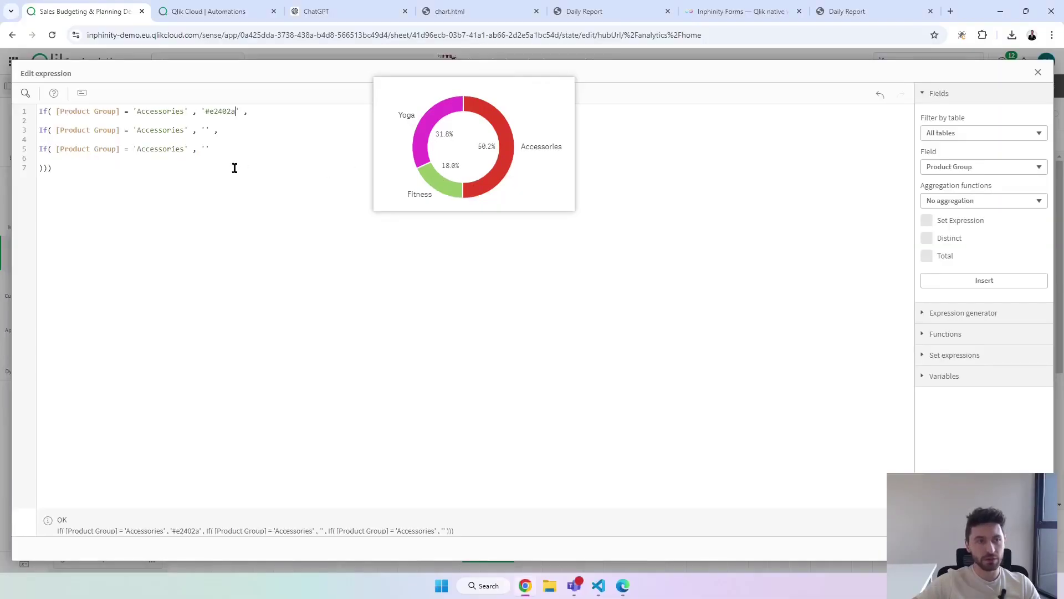
pyautogui.doubleClick(159, 130)
pyautogui.write('Fitnes')
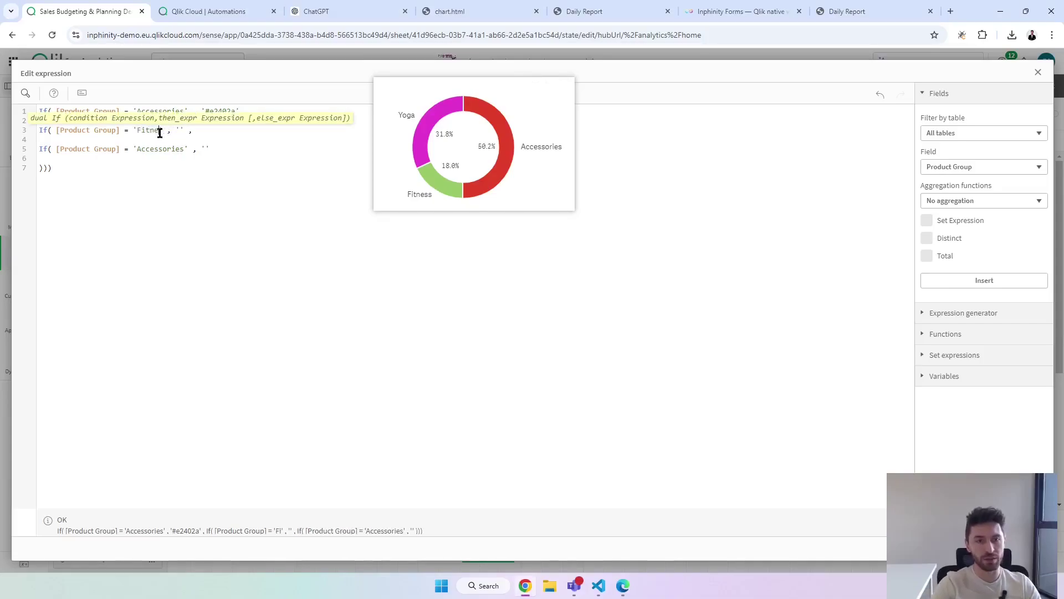
pyautogui.write('s')
pyautogui.write('#99c867')
pyautogui.press('F1')
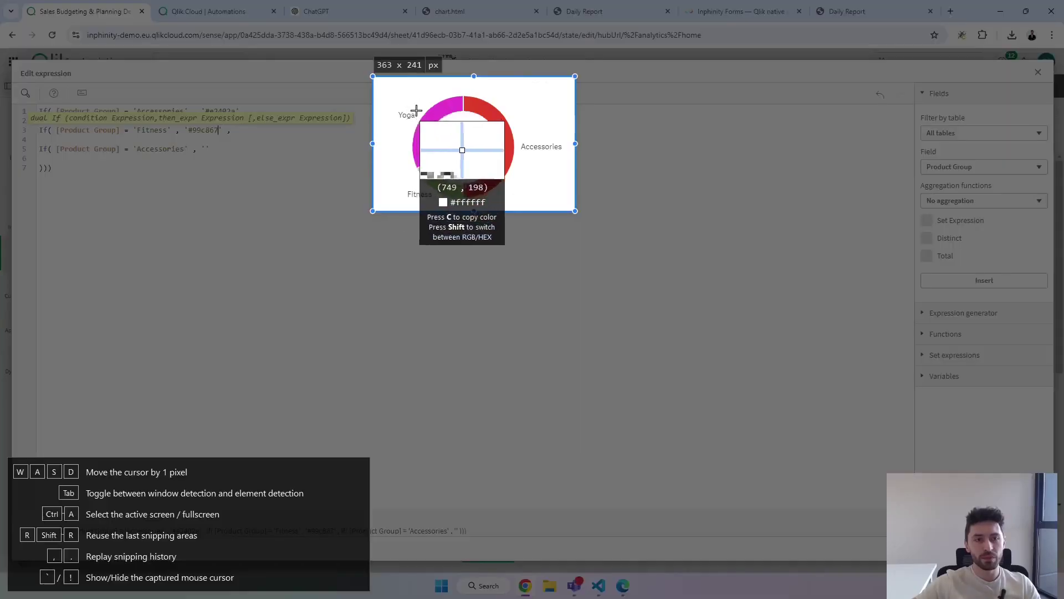
pyautogui.press('c')
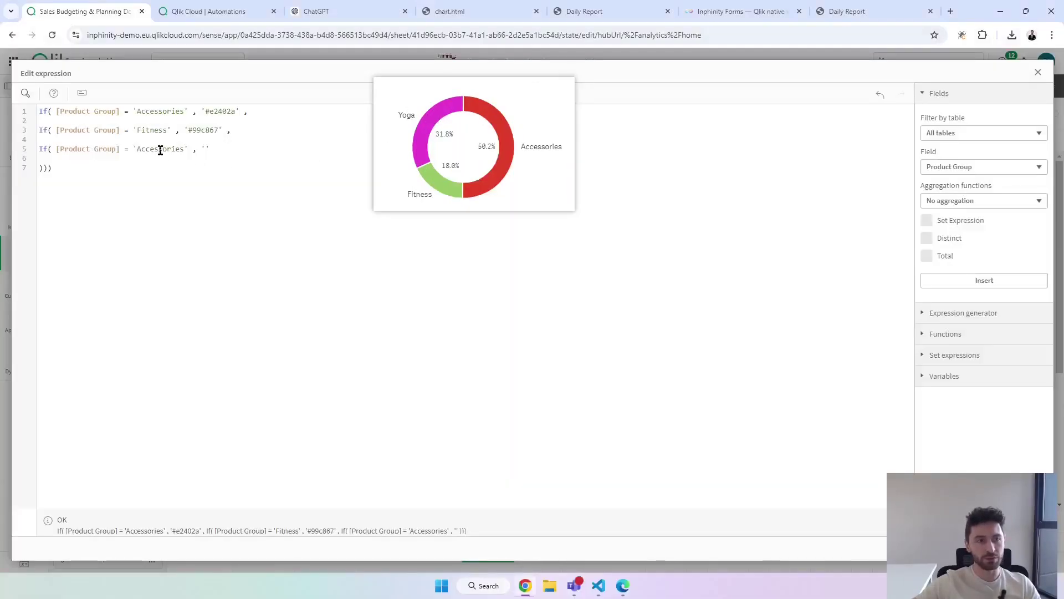
# Make the third condition Yoga '#e43cd0', apply, and label the column 'HashColor'.
pyautogui.doubleClick(161, 150)
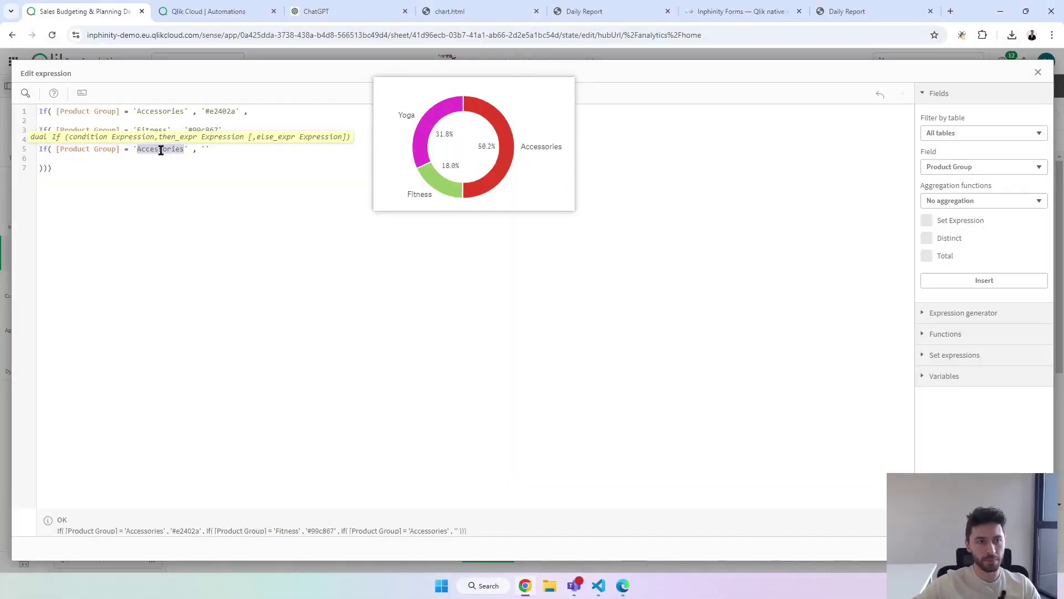
pyautogui.press('BackSpace')
pyautogui.write("Yoga' , '")
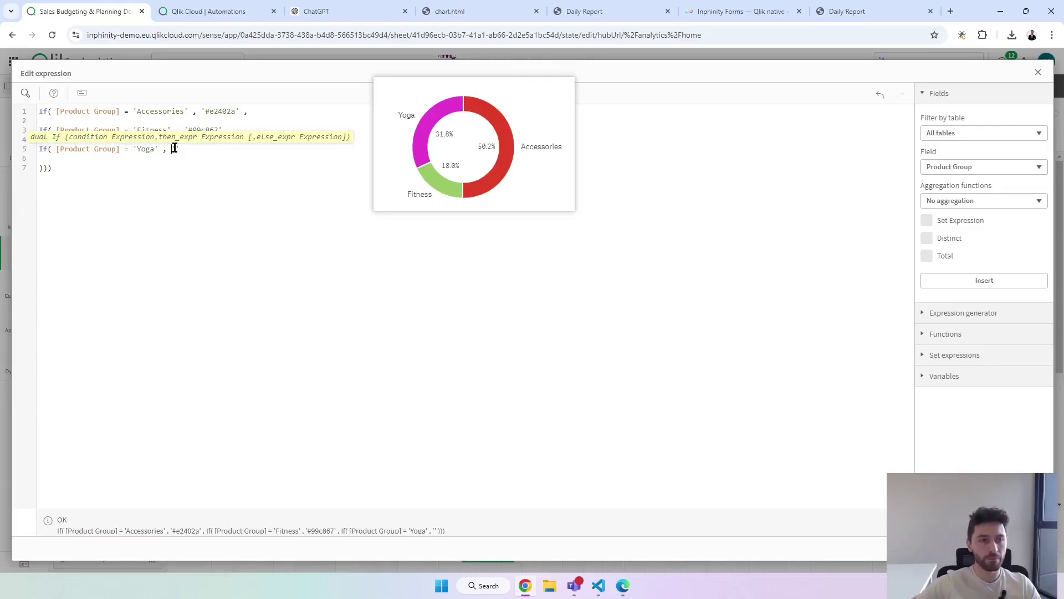
pyautogui.write('#e43cd0')
pyautogui.click(205, 175)
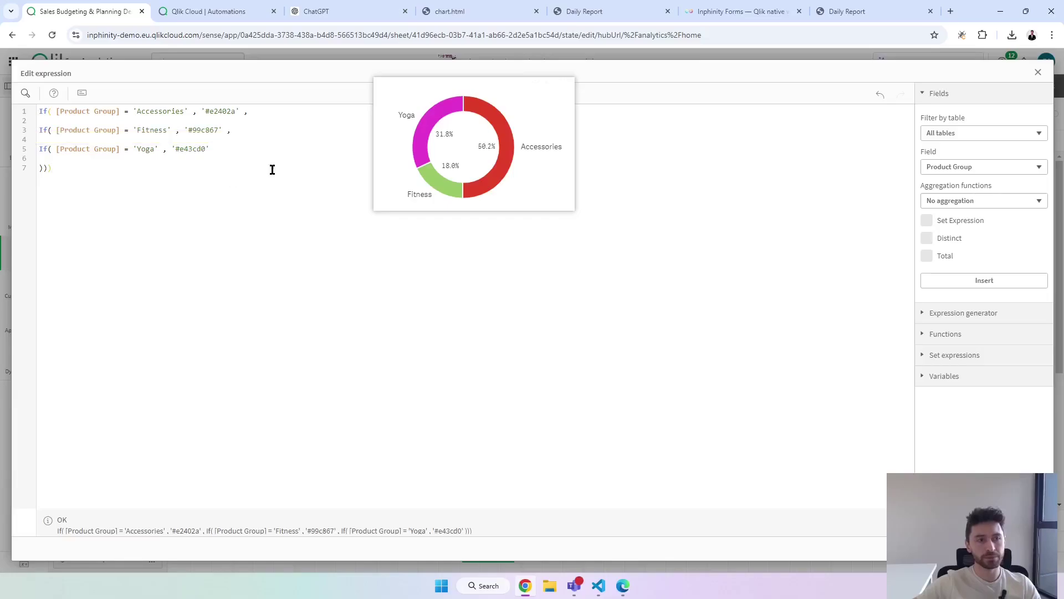
pyautogui.click(1030, 547)
pyautogui.click(948, 349)
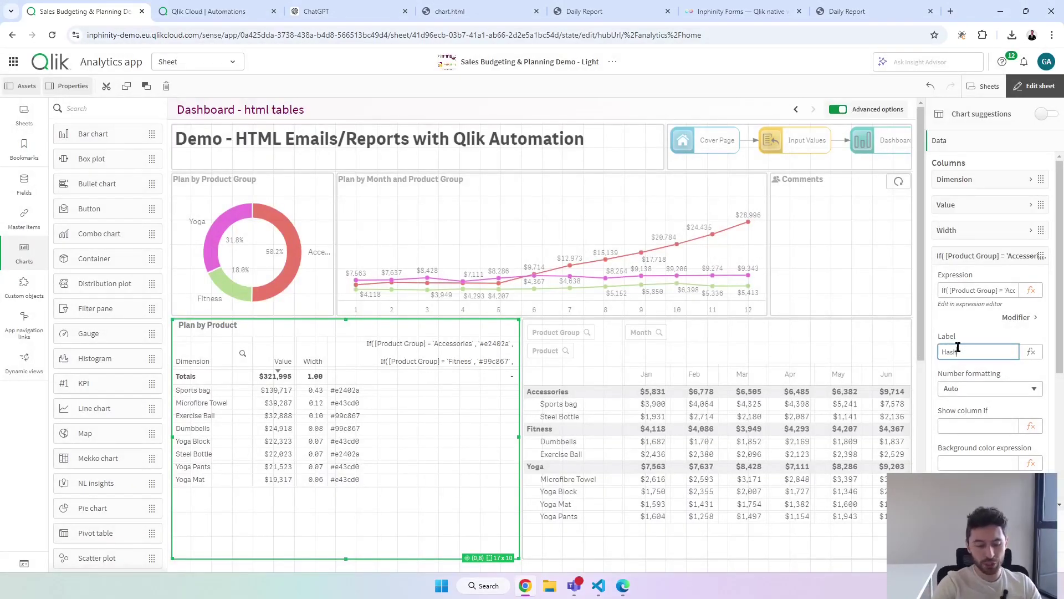
pyautogui.press('Tab')
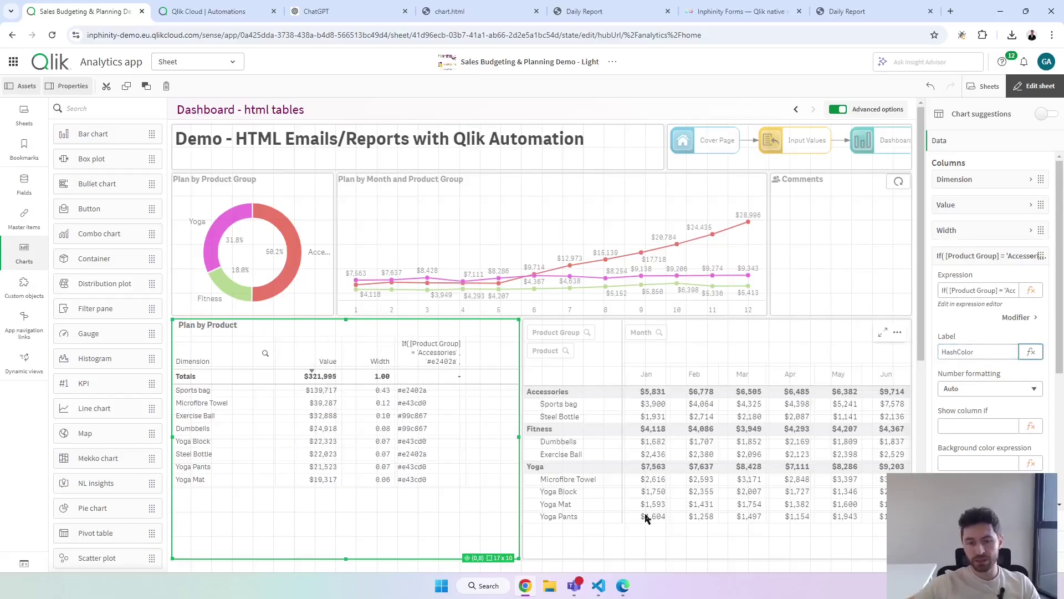
pyautogui.click(601, 588)
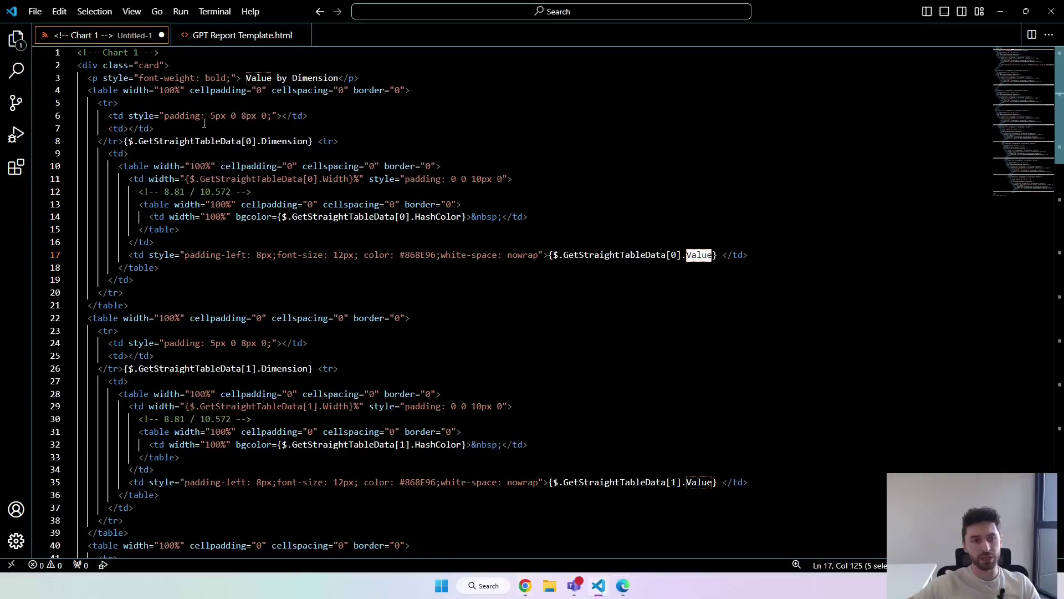
pyautogui.click(488, 331)
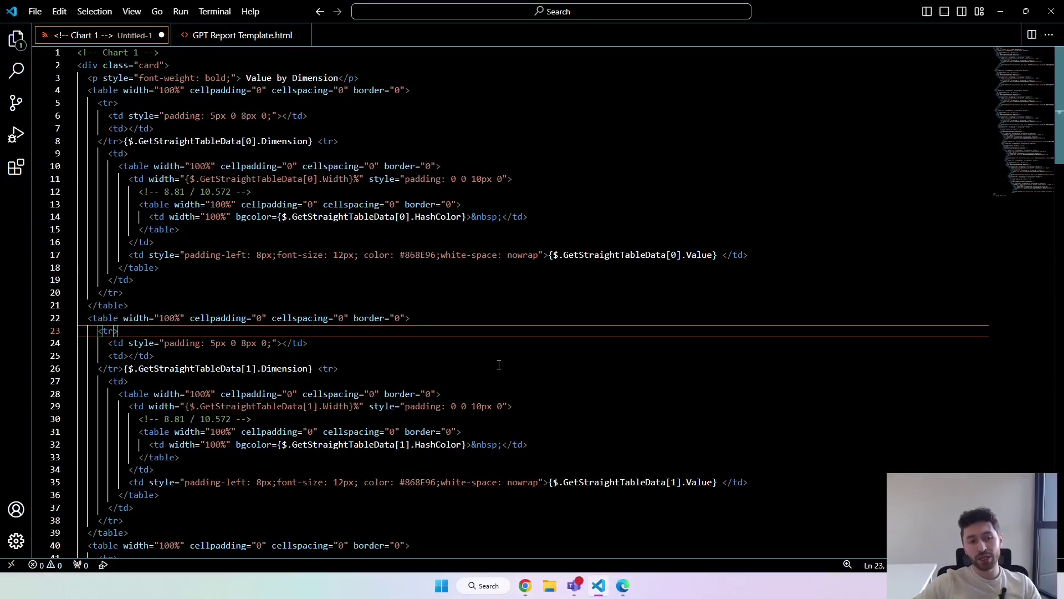
pyautogui.click(238, 35)
pyautogui.scroll(-7, 311, 341)
pyautogui.scroll(-7, 311, 340)
pyautogui.moveTo(114, 370); pyautogui.dragTo(201, 484)
pyautogui.click(299, 404)
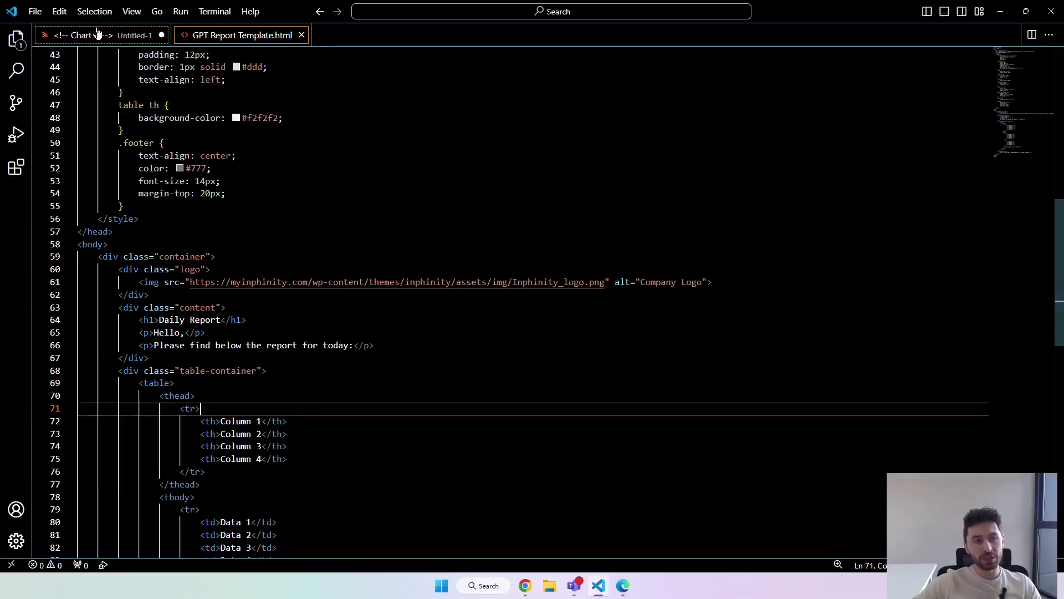
pyautogui.click(94, 35)
pyautogui.click(274, 280)
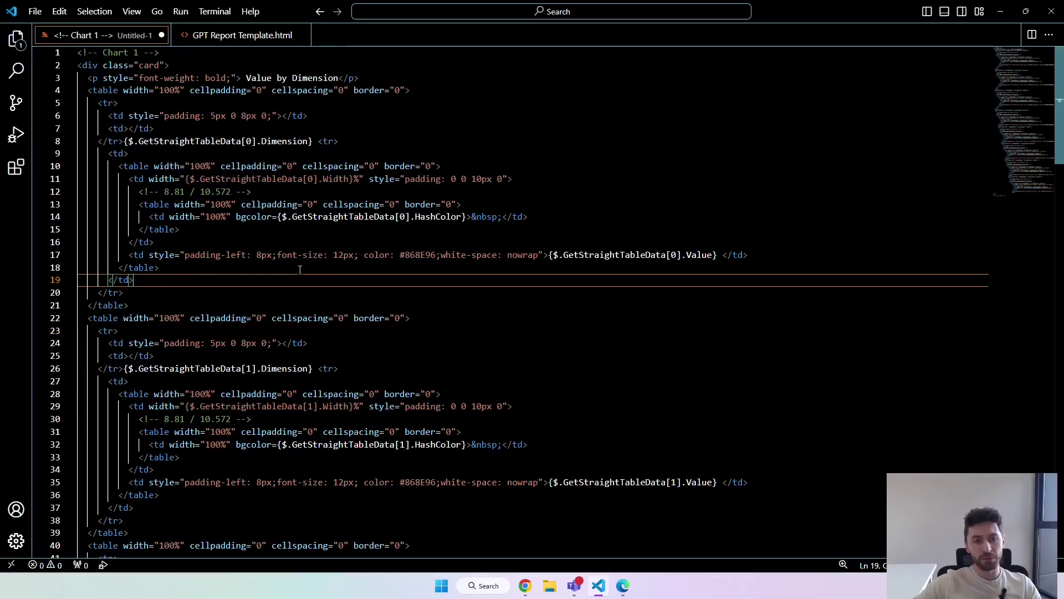
pyautogui.click(1000, 11)
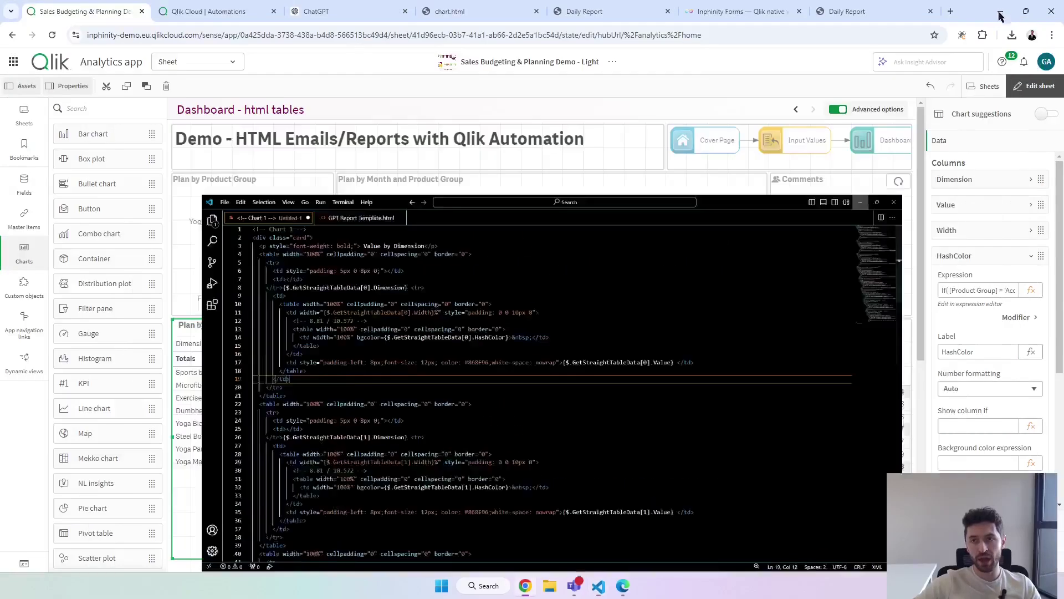
# Detach Send Mail 2 and the Output block from the Start flow.
pyautogui.click(235, 11)
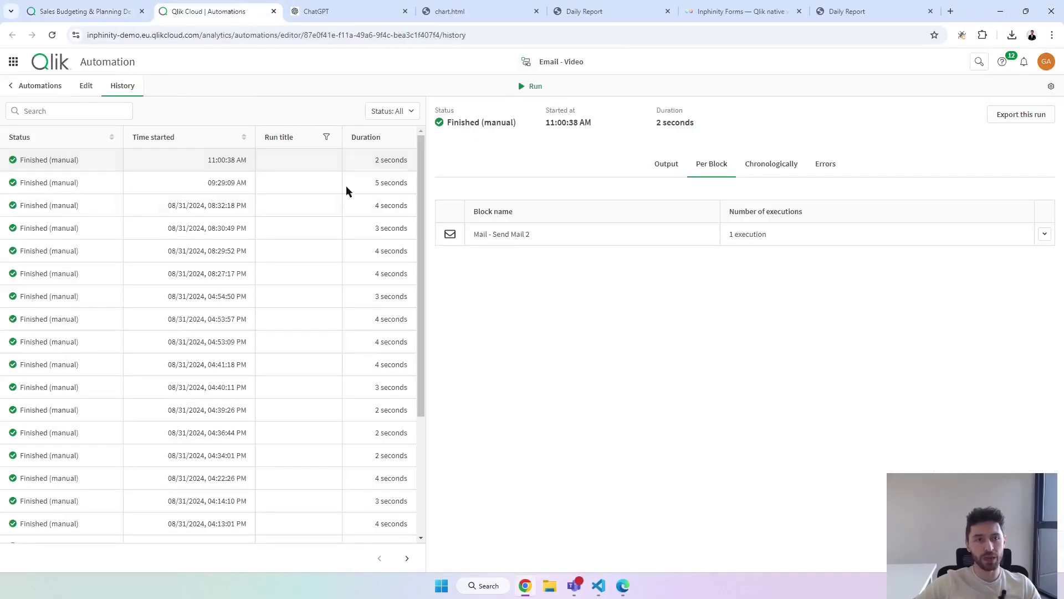
pyautogui.click(86, 89)
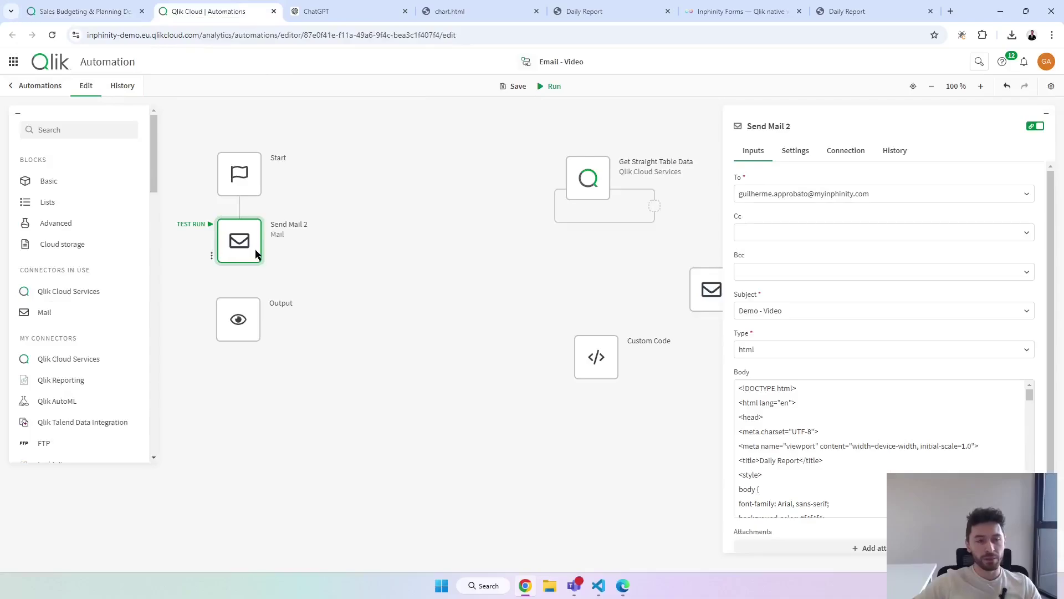
pyautogui.moveTo(246, 242); pyautogui.dragTo(383, 186)
pyautogui.moveTo(248, 333); pyautogui.dragTo(245, 465)
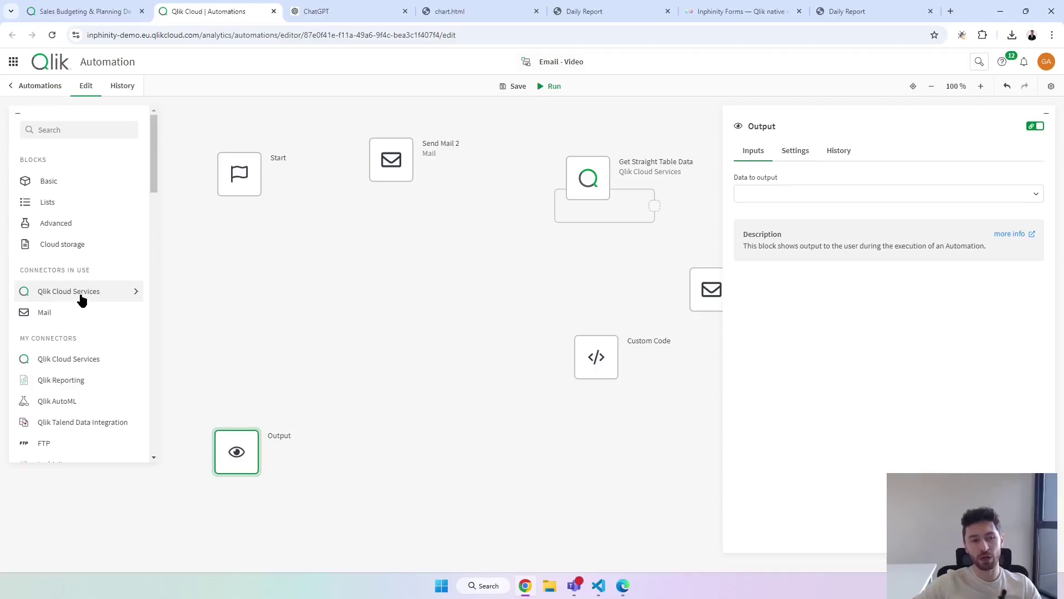
# Find 'stra' in Qlik Cloud Services and place Get Straight Table Data under Start.
pyautogui.click(80, 299)
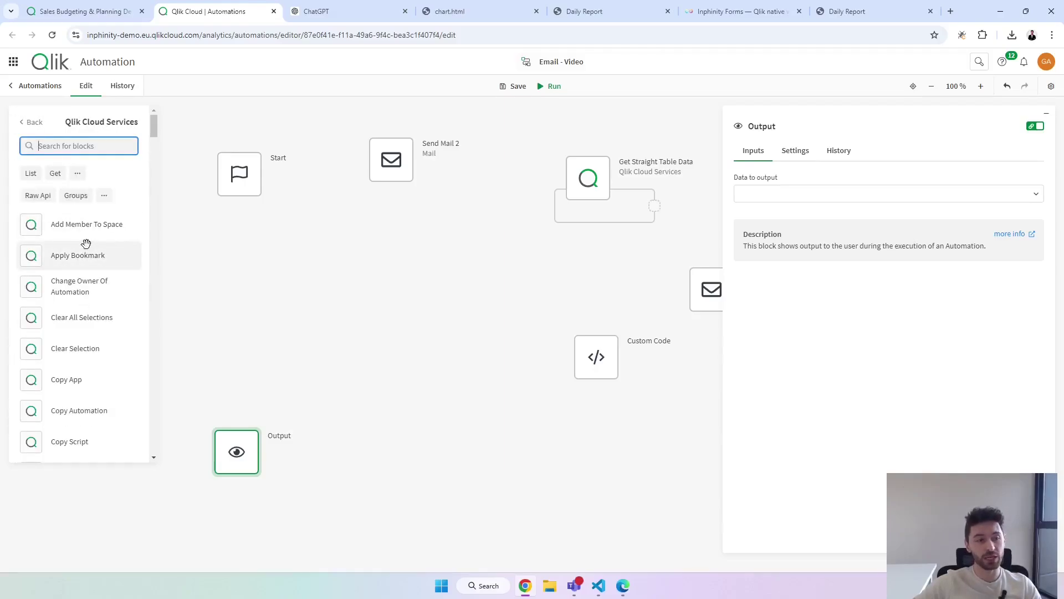
pyautogui.write('stra')
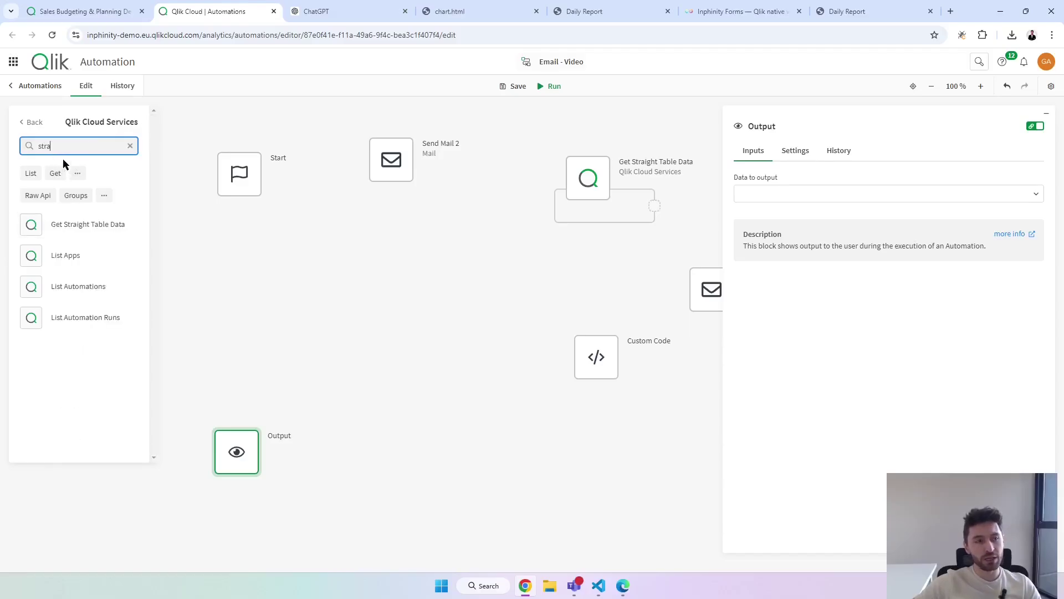
pyautogui.moveTo(58, 226); pyautogui.dragTo(259, 234)
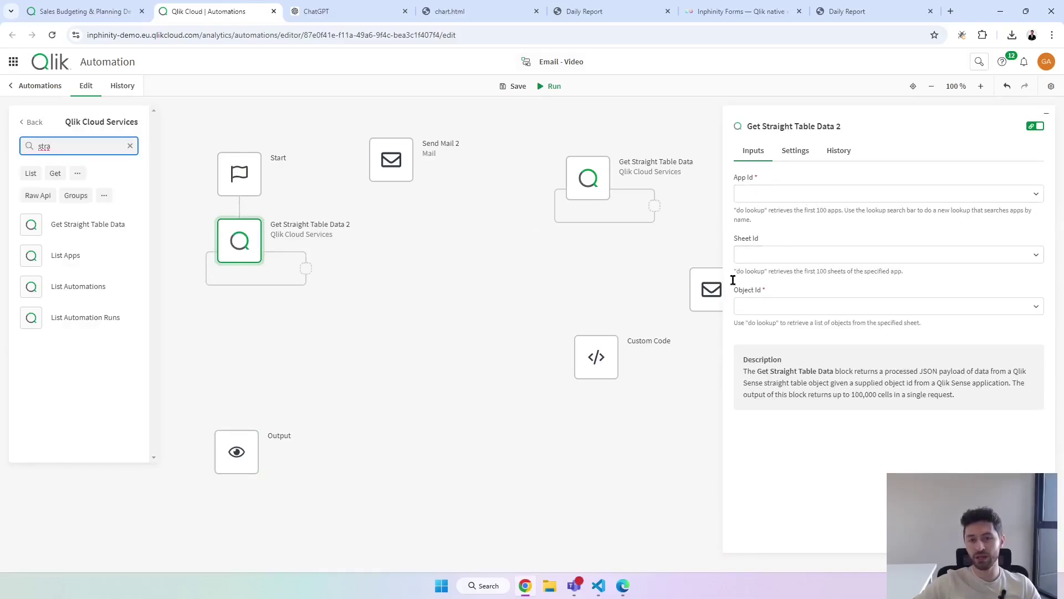
# Point the block at Sales Budgeting & Planning Demo - Light, 'Dashboard - html tables', 'Plan by Product'.
pyautogui.click(784, 195)
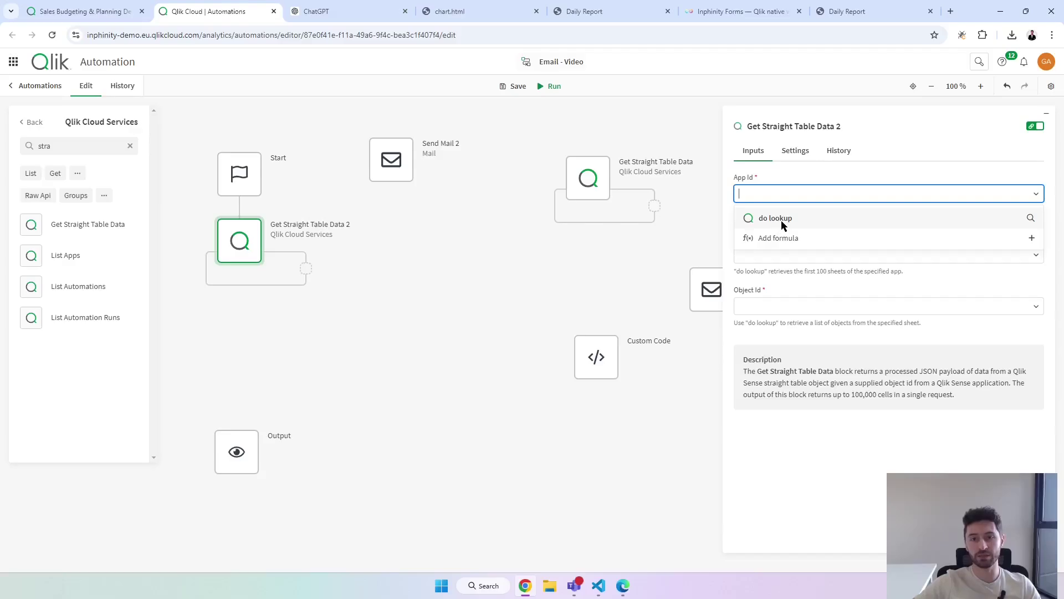
pyautogui.click(792, 219)
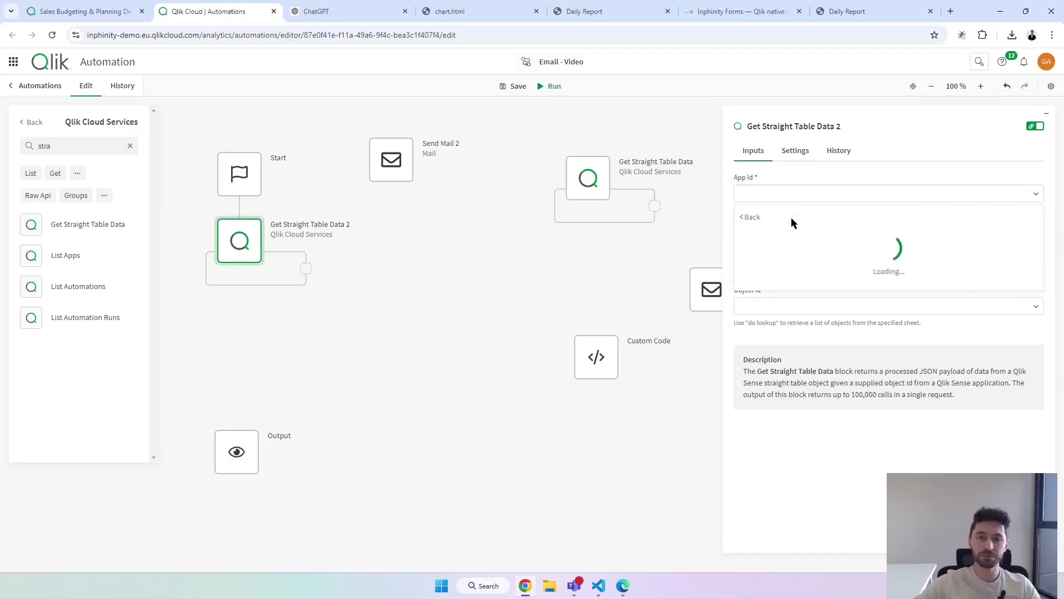
pyautogui.write('sales b')
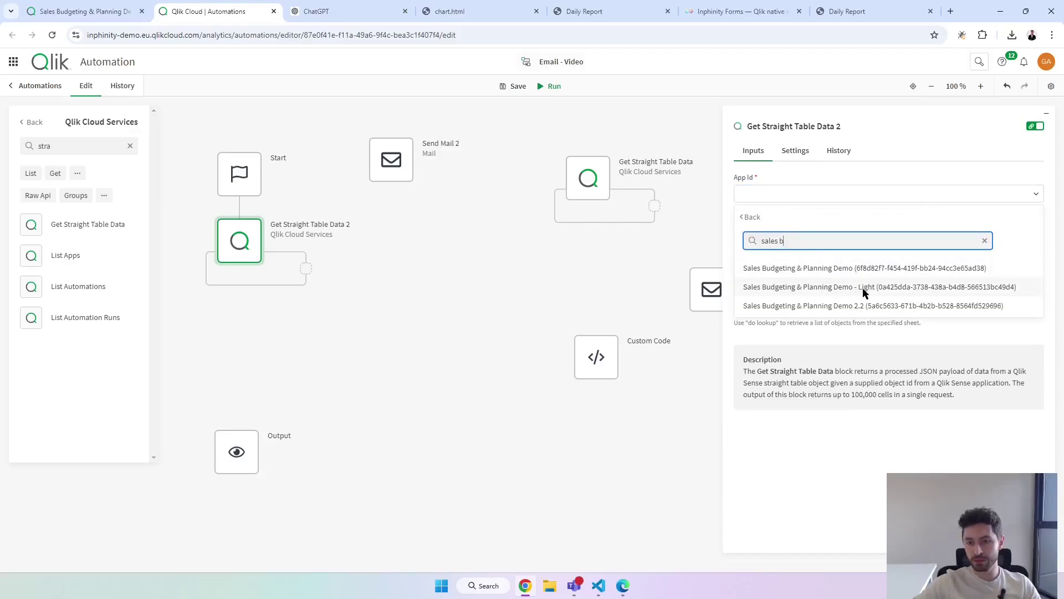
pyautogui.click(863, 289)
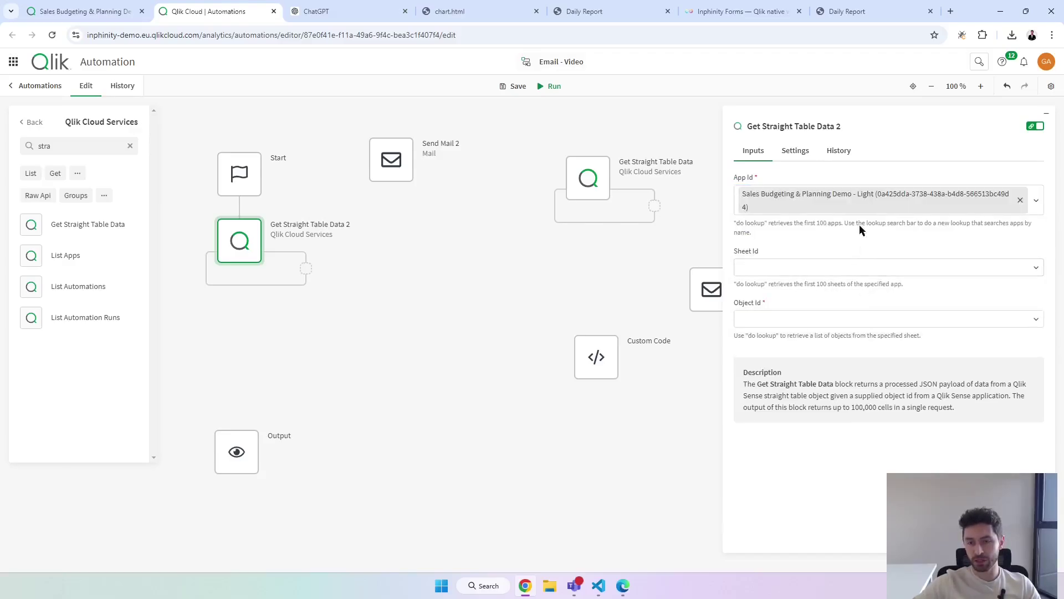
pyautogui.click(830, 268)
pyautogui.click(806, 292)
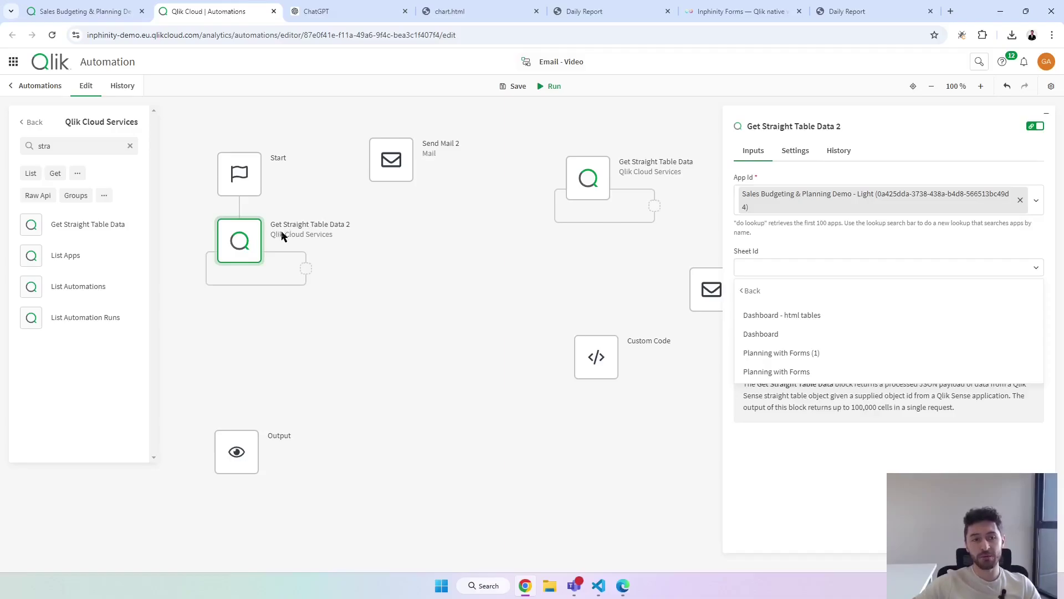
pyautogui.click(790, 318)
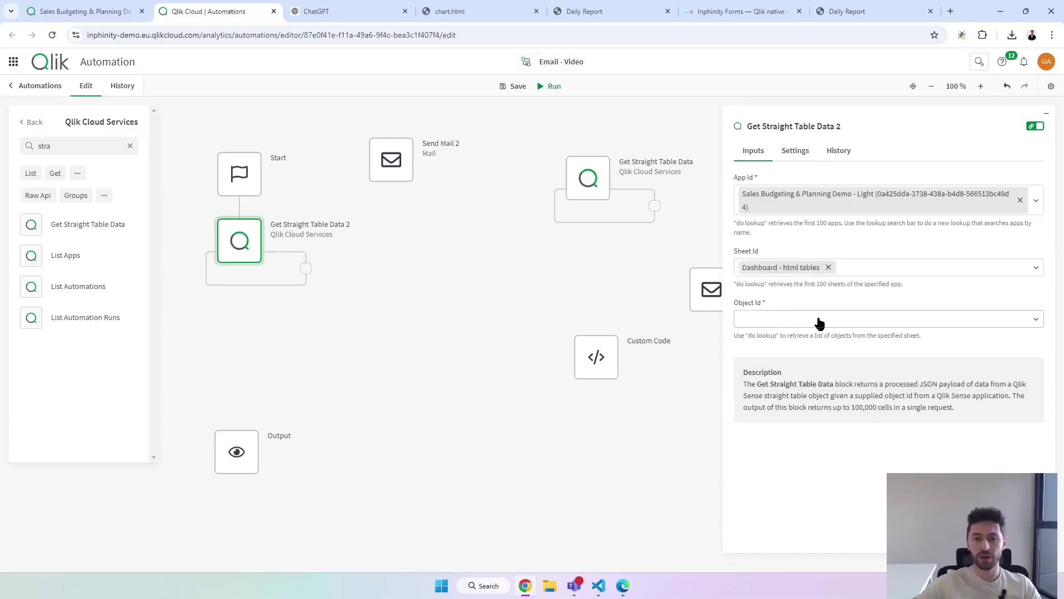
pyautogui.click(836, 327)
pyautogui.click(820, 341)
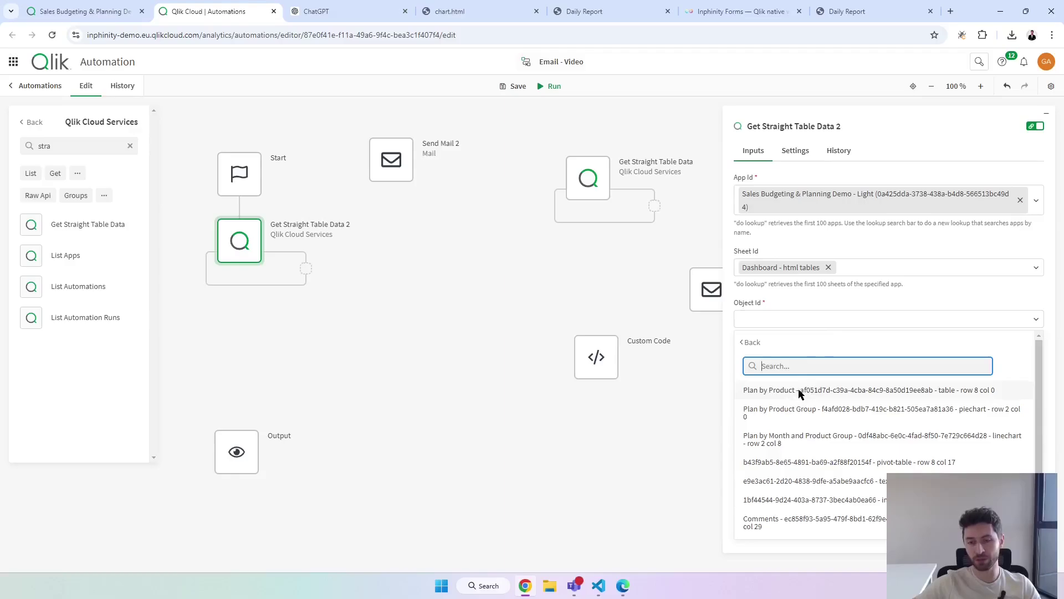
pyautogui.click(800, 391)
# Attach Output showing Get Straight Table Data 2's data and run the automation.
pyautogui.moveTo(239, 466); pyautogui.dragTo(240, 331)
pyautogui.click(800, 195)
pyautogui.click(818, 216)
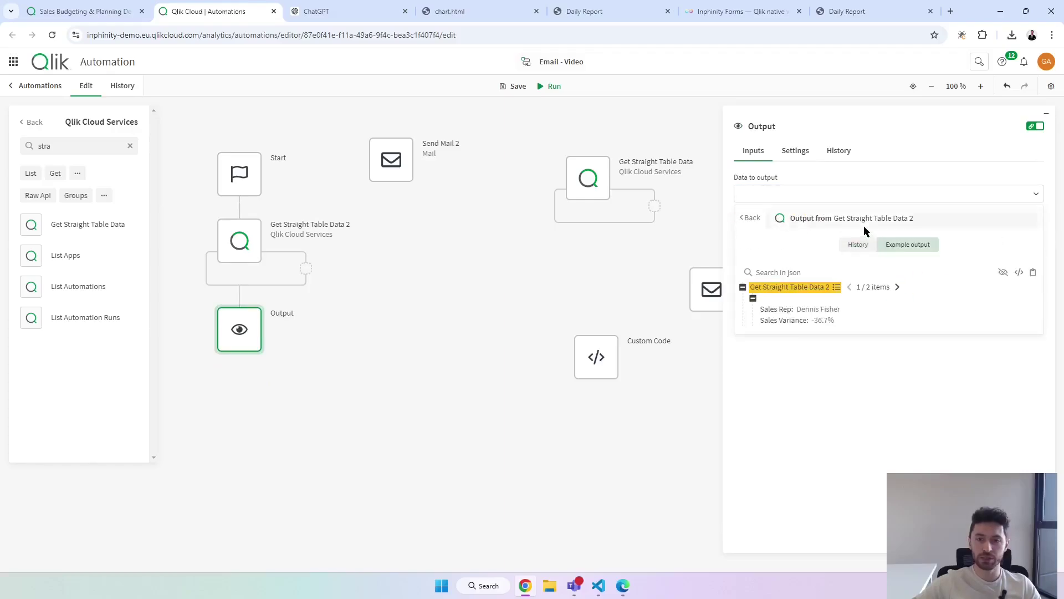
pyautogui.click(862, 224)
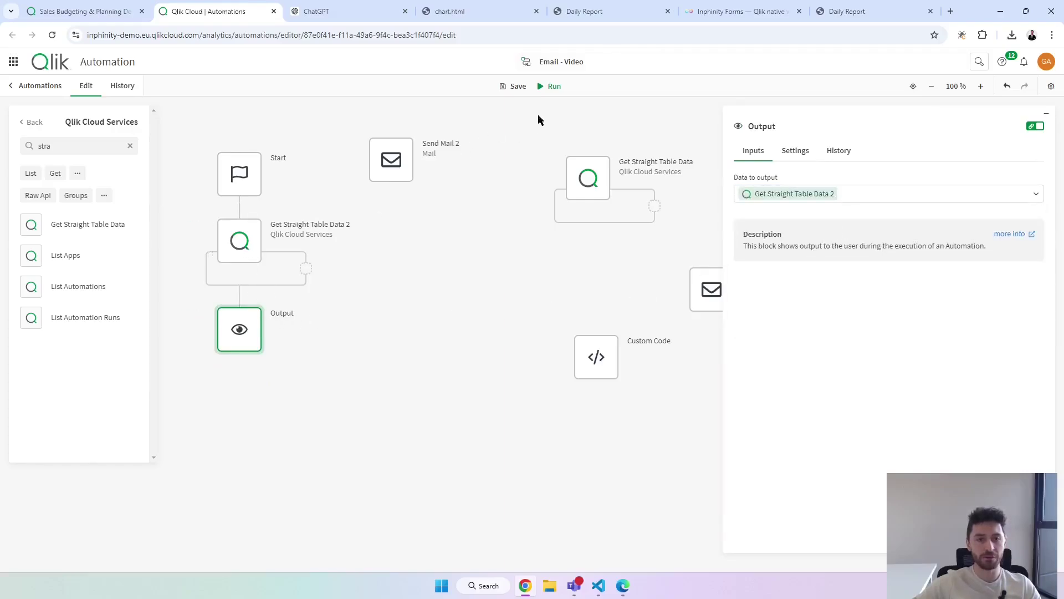
pyautogui.click(553, 87)
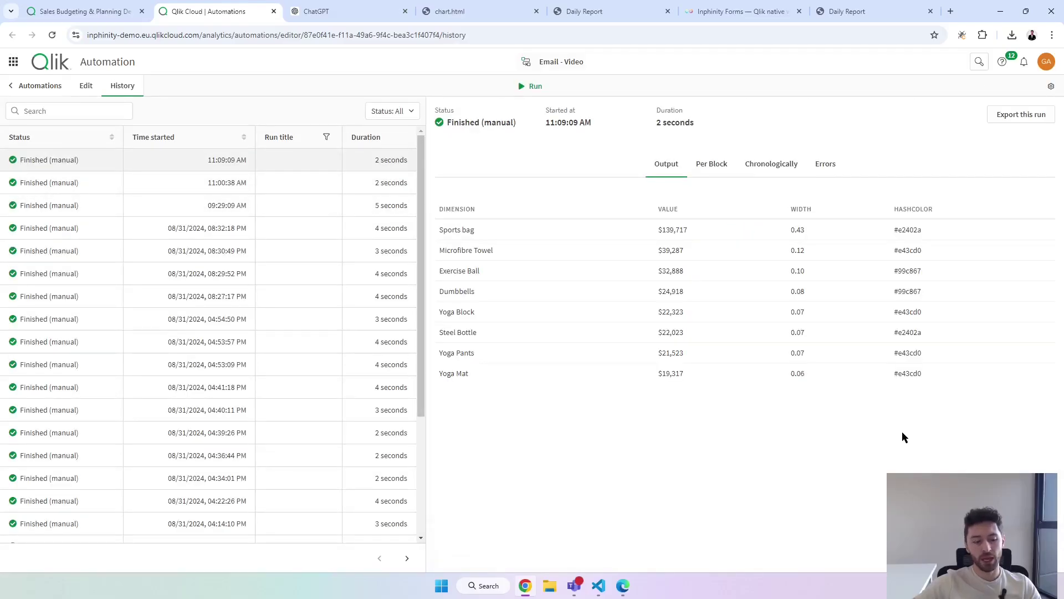
# Close the run output and bring up the chart template, highlighting HashColor on line 14.
pyautogui.moveTo(431, 198)
pyautogui.mouseDown()
pyautogui.moveTo(527, 321)
pyautogui.moveTo(889, 417)
pyautogui.moveTo(964, 396)
pyautogui.mouseUp()
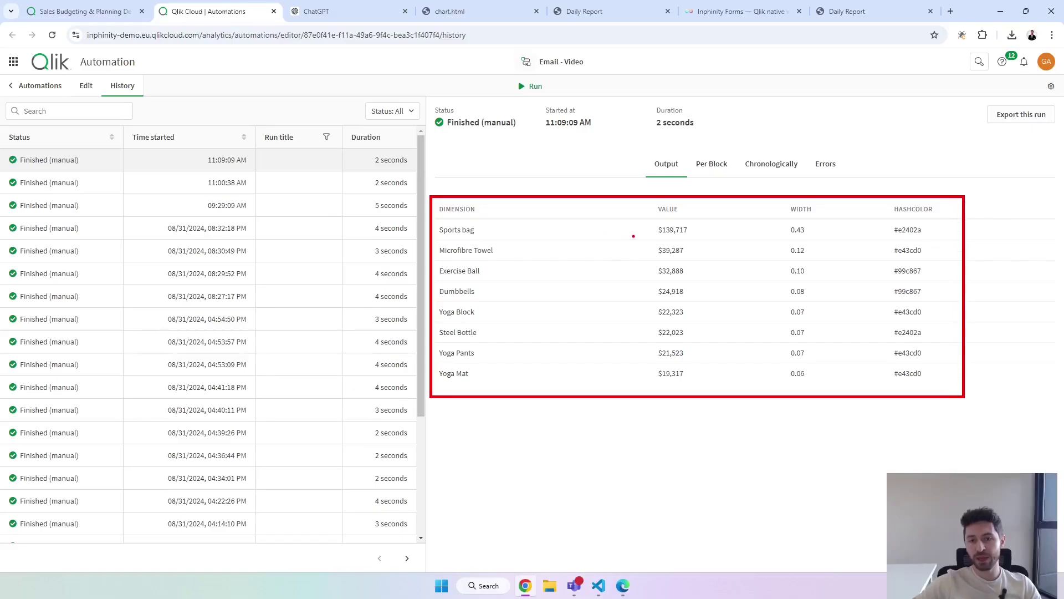
pyautogui.press('Escape')
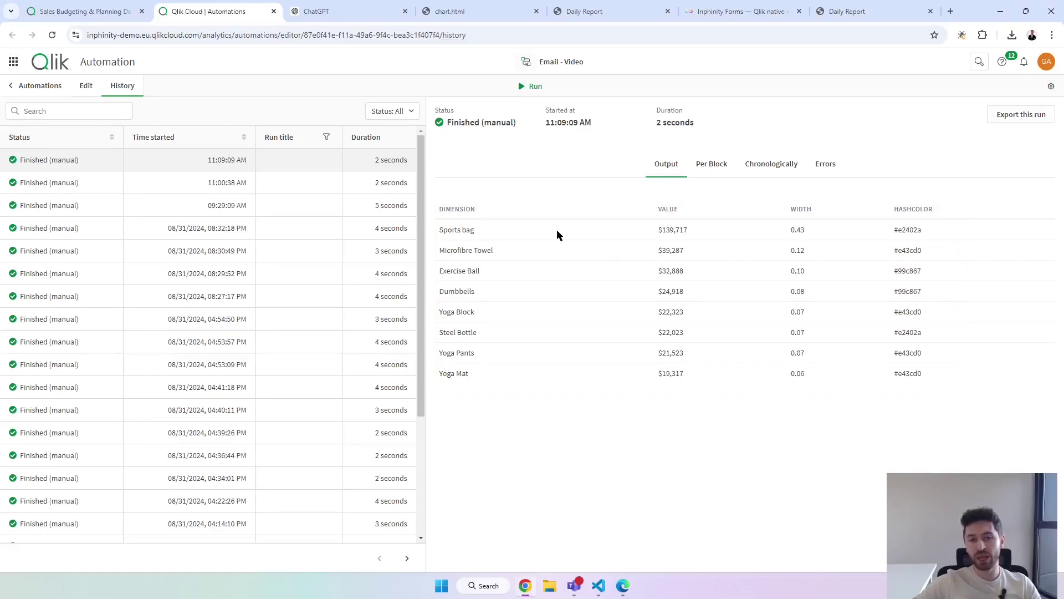
pyautogui.click(622, 585)
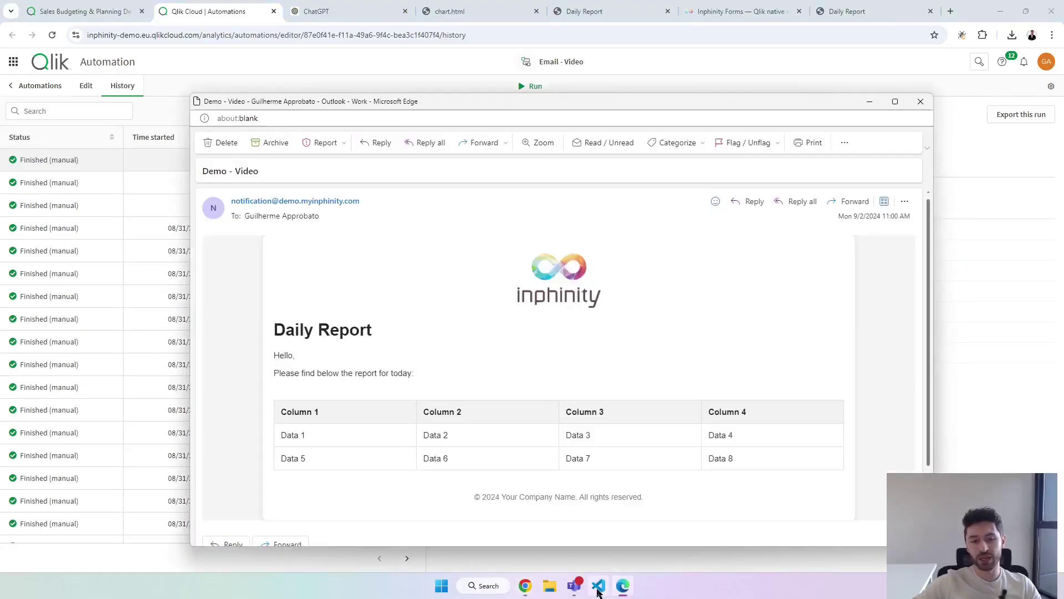
pyautogui.click(598, 585)
pyautogui.moveTo(276, 216); pyautogui.dragTo(466, 217)
pyautogui.click(465, 216)
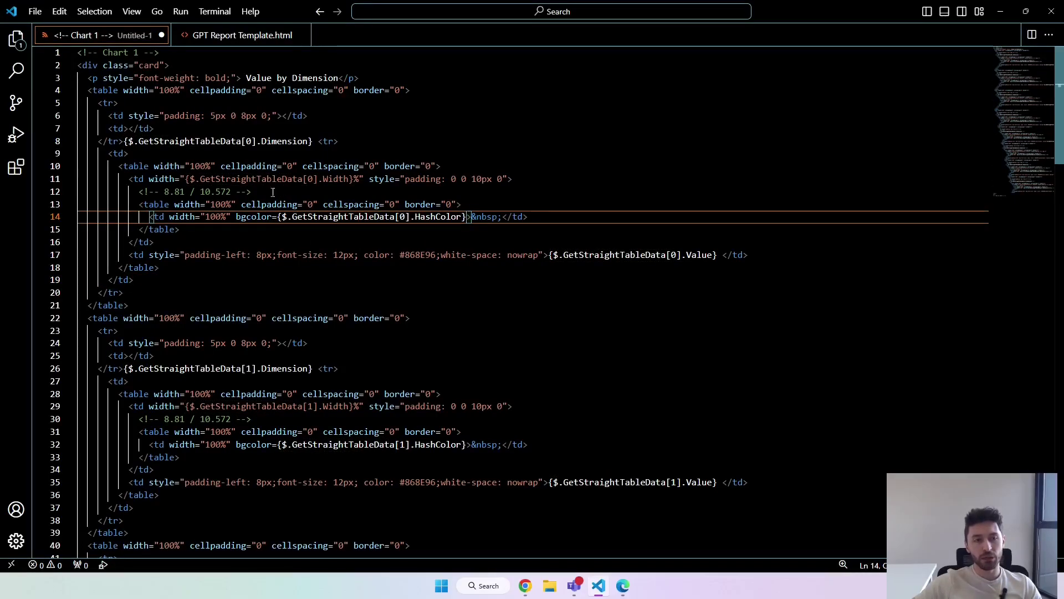
# Highlight the GetStraightTableData reference and row index 0 on line 8.
pyautogui.moveTo(240, 142); pyautogui.dragTo(140, 140)
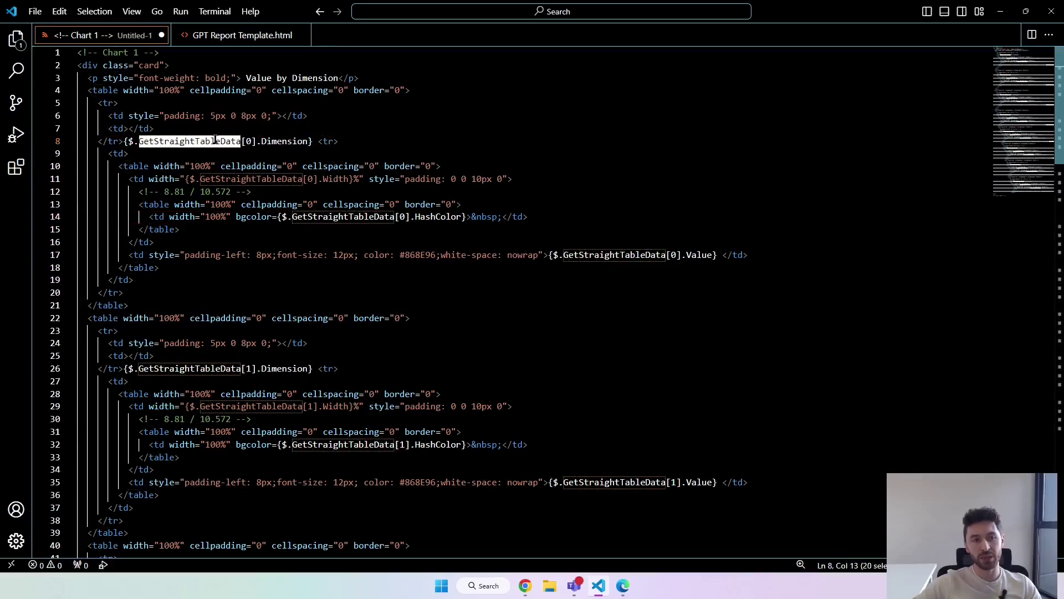
pyautogui.click(252, 141)
pyautogui.hotkey('shift', 'Left')
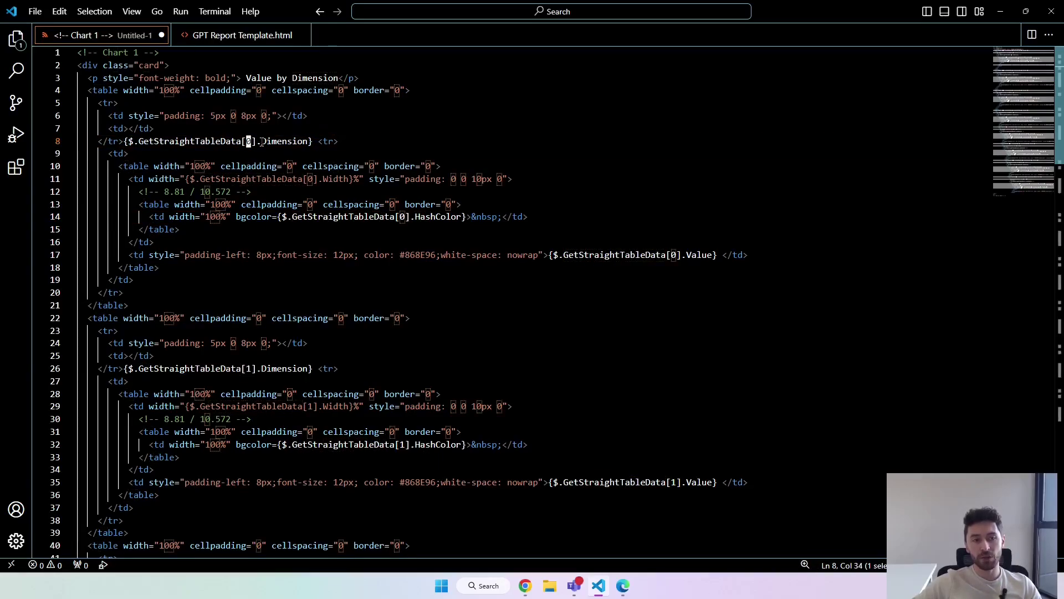
pyautogui.click(250, 142)
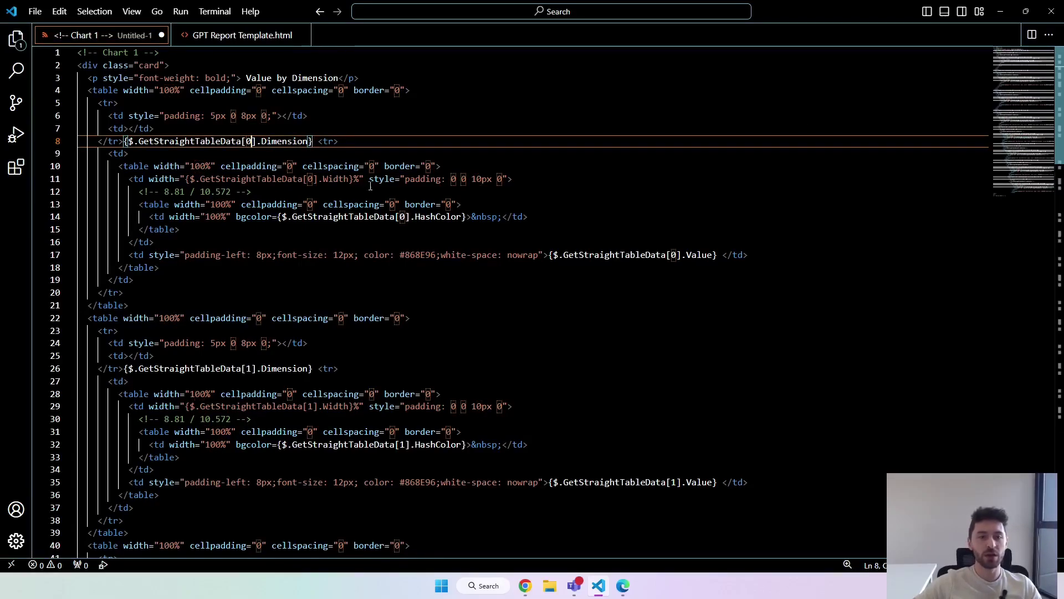
# Highlight row index 1 on line 26 and Dimension on line 44, then return to Chrome.
pyautogui.scroll(-2, 332, 332)
pyautogui.click(249, 313)
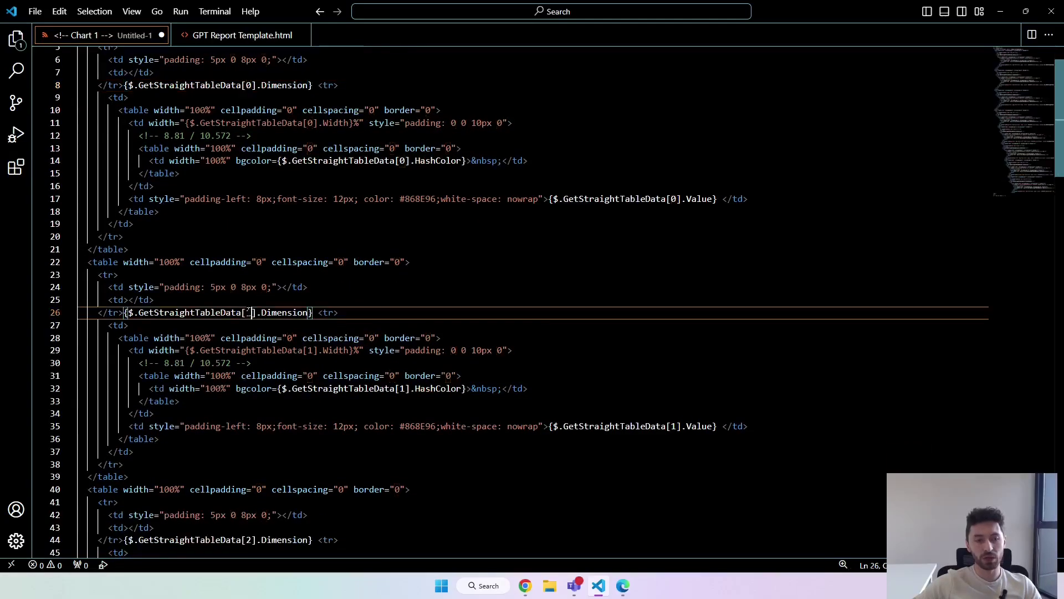
pyautogui.doubleClick(249, 312)
pyautogui.scroll(-3, 295, 318)
pyautogui.doubleClick(287, 456)
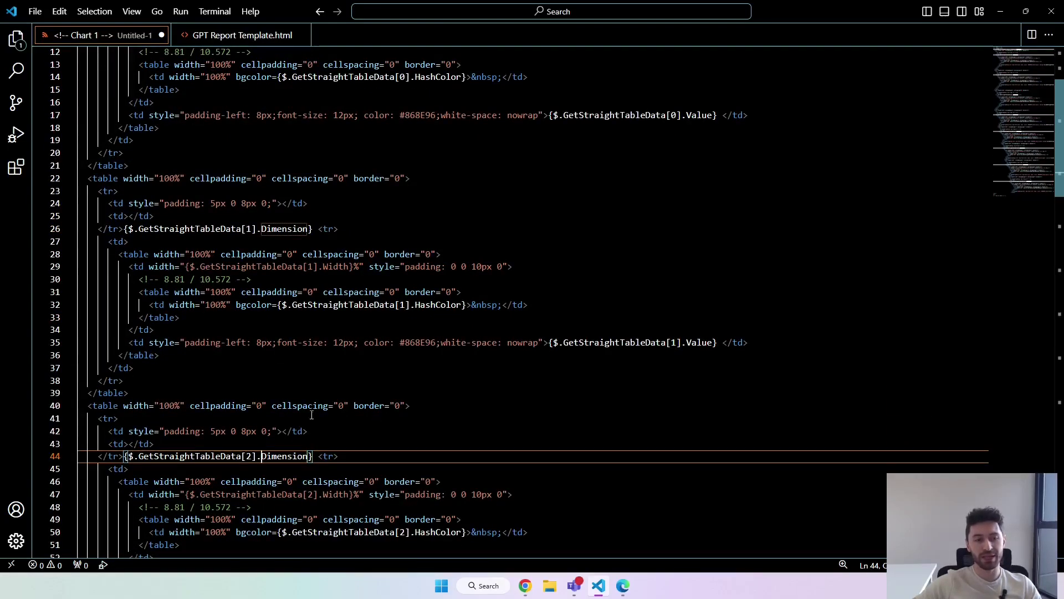
pyautogui.scroll(-20, 332, 420)
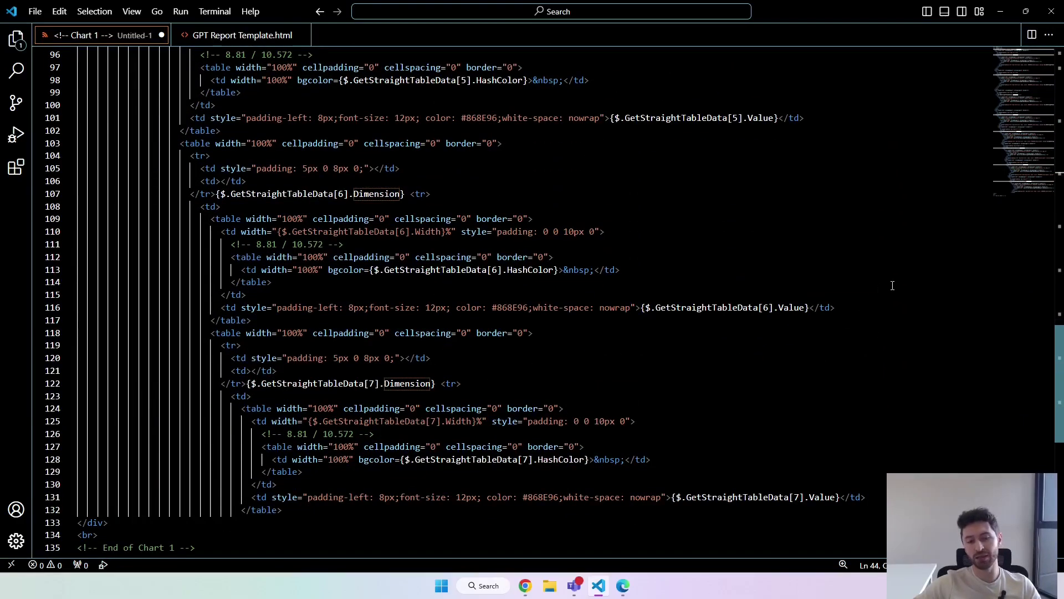
pyautogui.scroll(20, 978, 235)
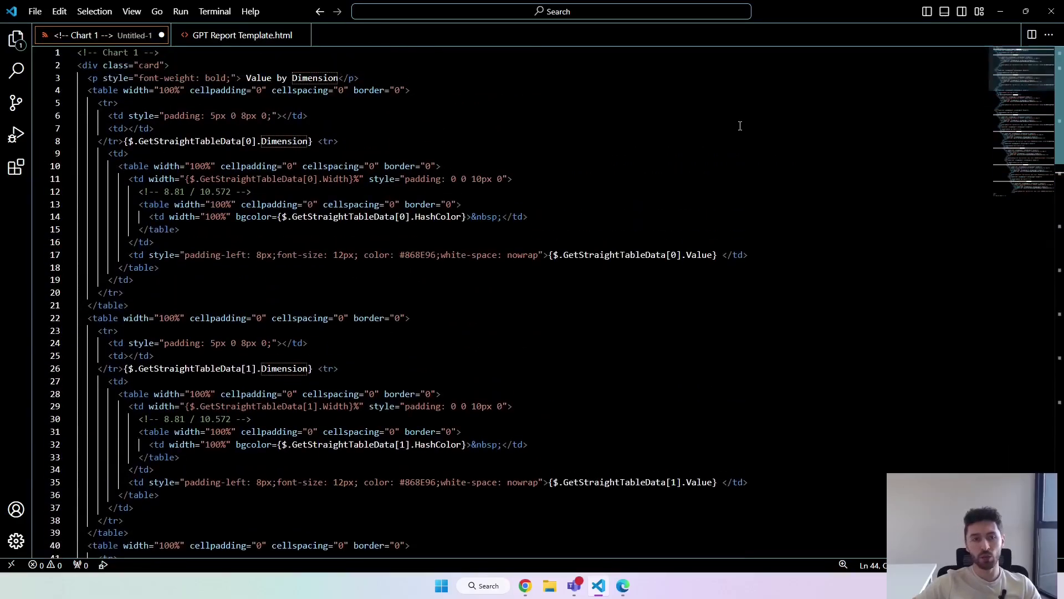
pyautogui.hotkey('alt', 'Tab')
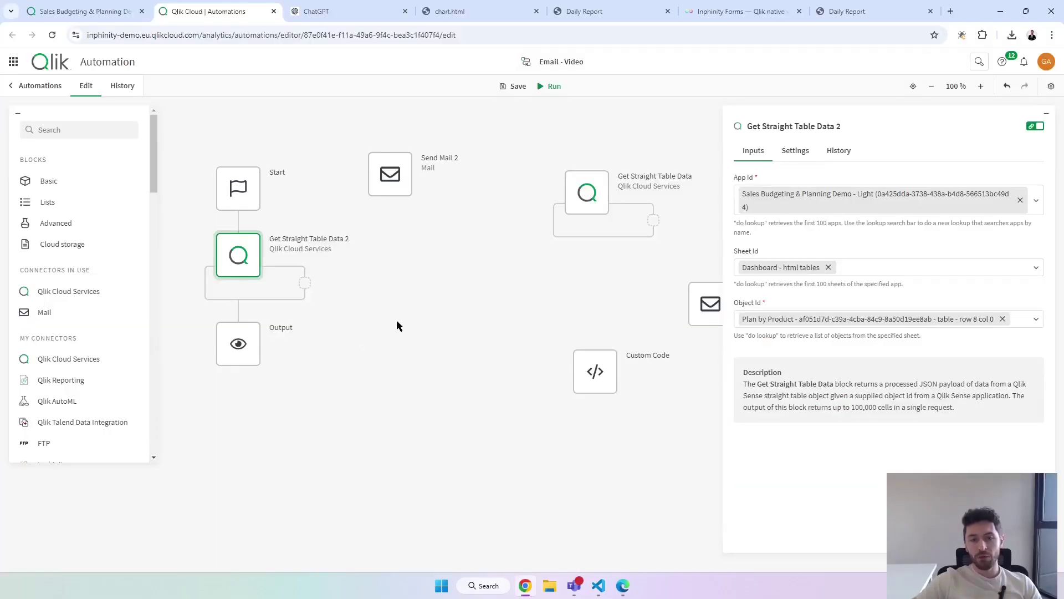
# Insert Send Mail 2 below Get Straight Table Data 2 and delete the Output block.
pyautogui.click(607, 385)
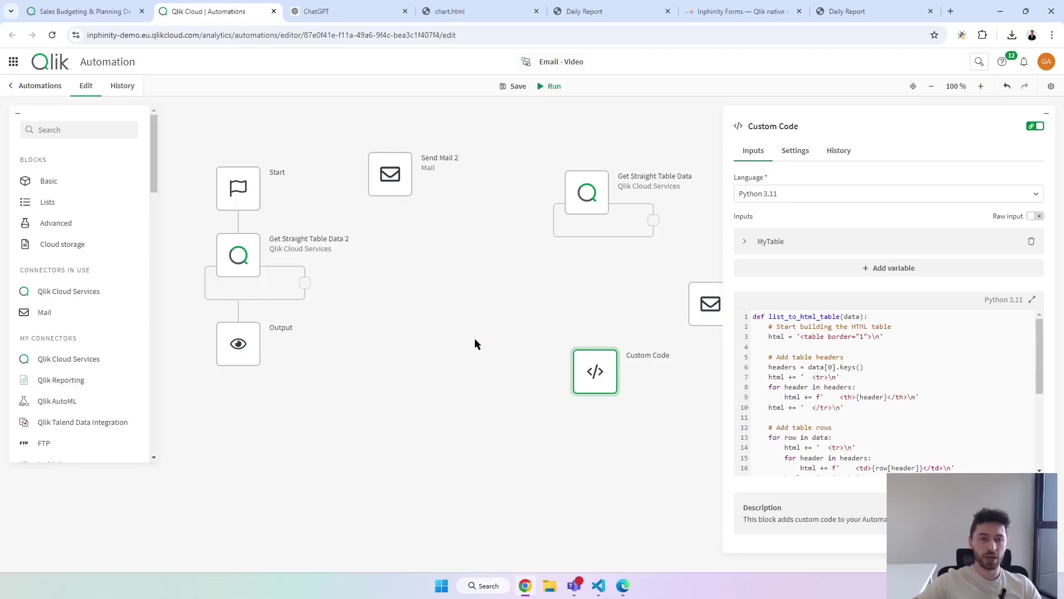
pyautogui.click(249, 265)
pyautogui.moveTo(390, 179); pyautogui.dragTo(249, 336)
pyautogui.click(243, 421)
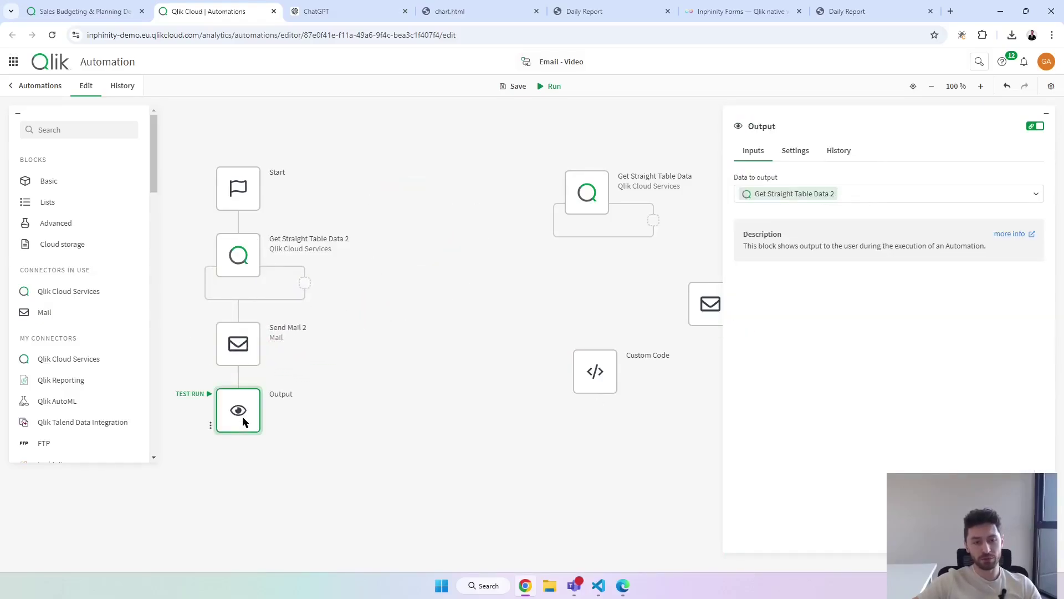
pyautogui.press('Delete')
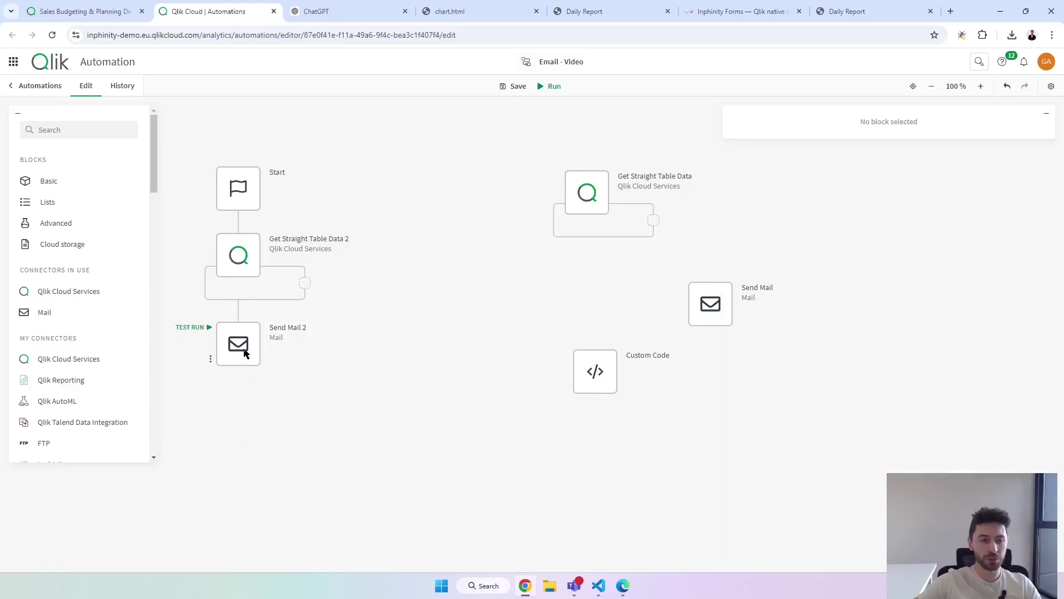
# Delete the Column 1–4 table-container markup from Send Mail 2's Body HTML.
pyautogui.click(245, 348)
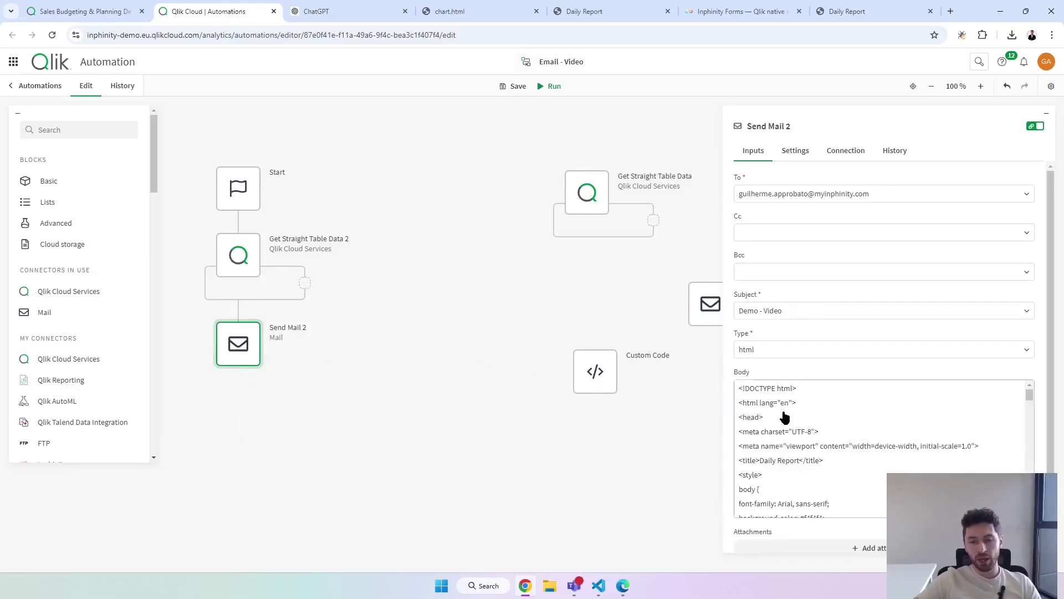
pyautogui.scroll(-5, 791, 432)
pyautogui.scroll(-8, 789, 432)
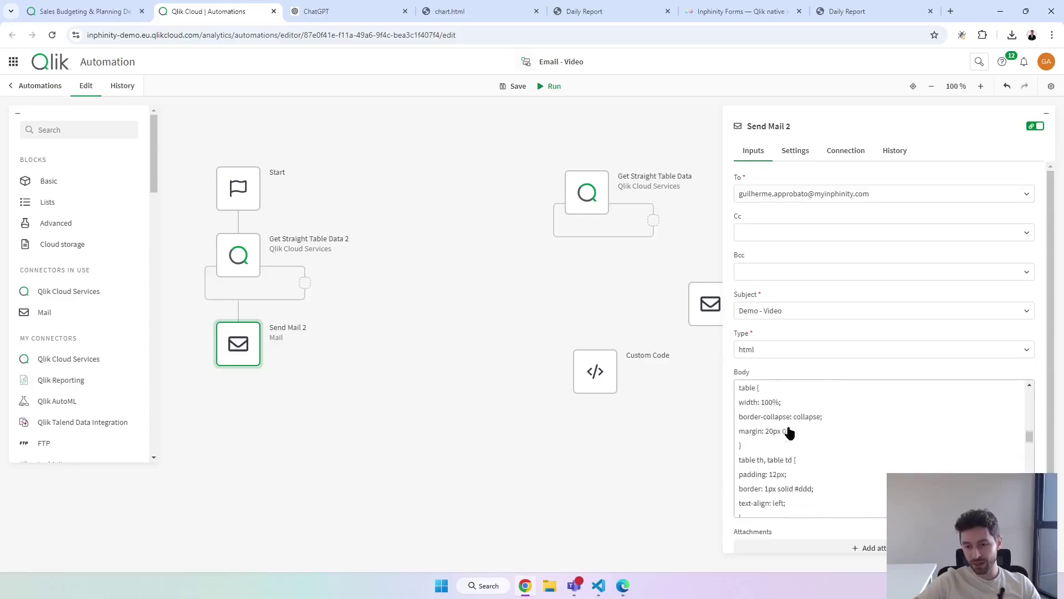
pyautogui.scroll(-2, 790, 441)
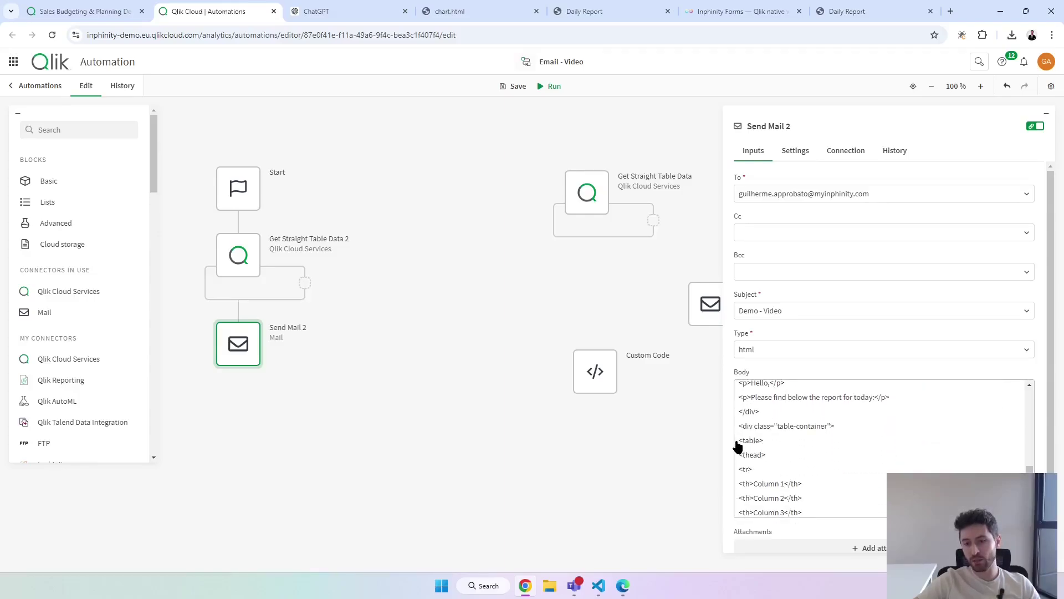
pyautogui.click(738, 445)
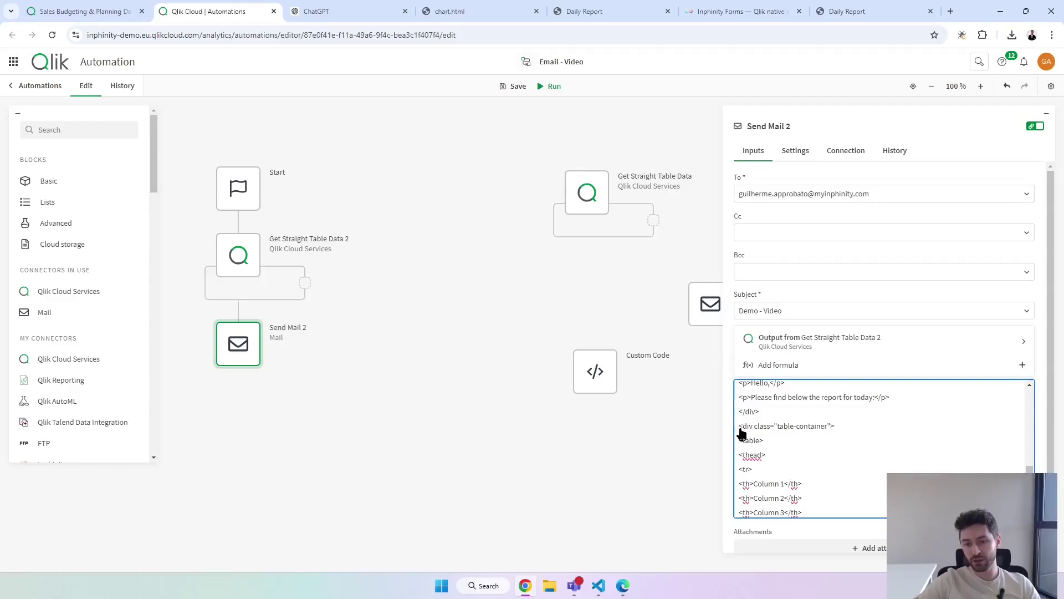
pyautogui.click(741, 432)
pyautogui.scroll(-5, 815, 468)
pyautogui.scroll(-3, 814, 468)
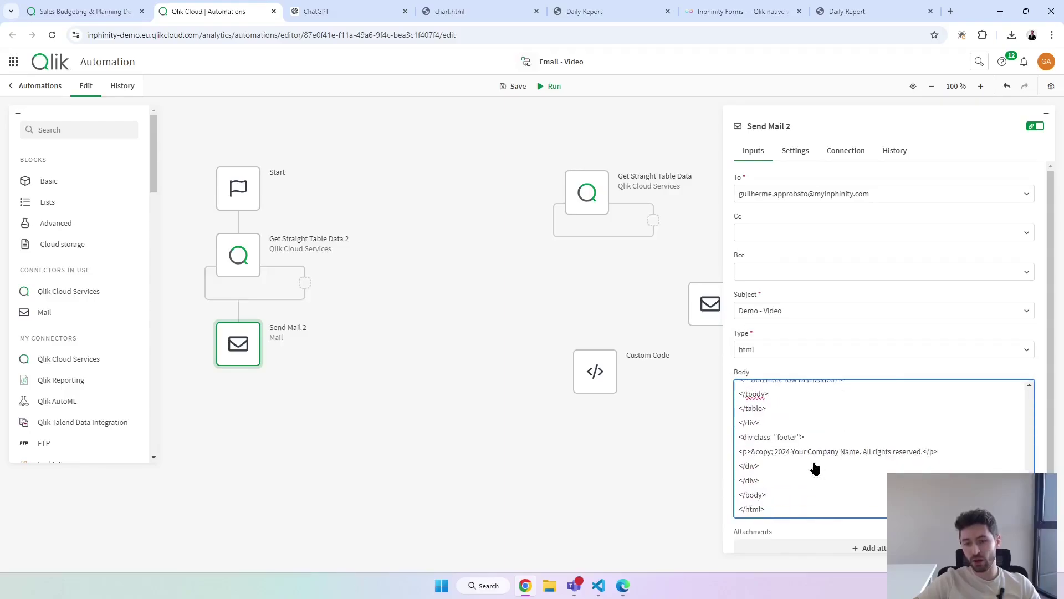
pyautogui.keyDown('shift'); pyautogui.click(786, 421); pyautogui.keyUp('shift')
pyautogui.press('BackSpace')
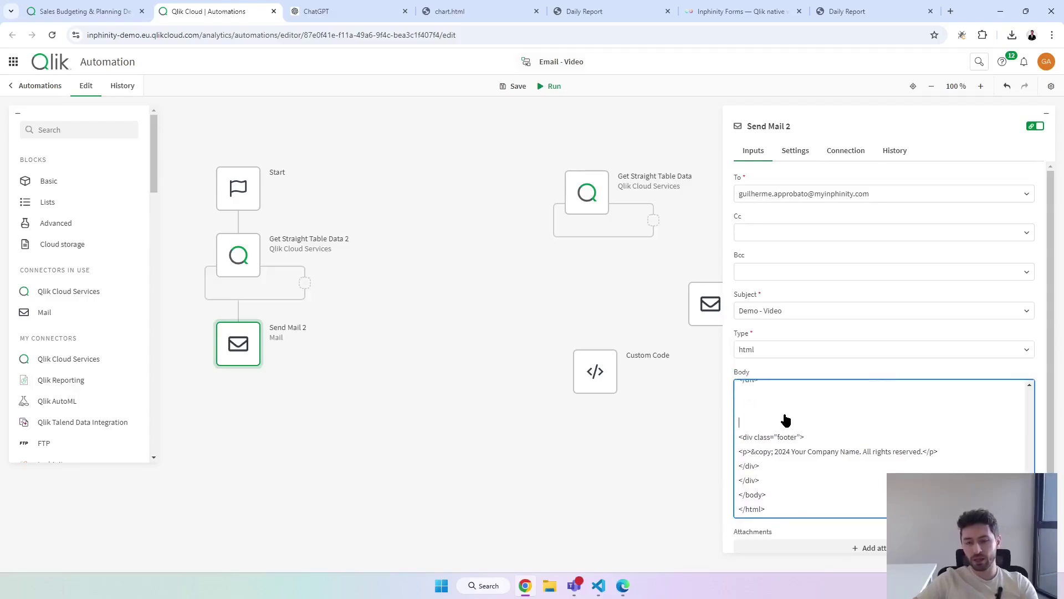
pyautogui.scroll(-1, 763, 486)
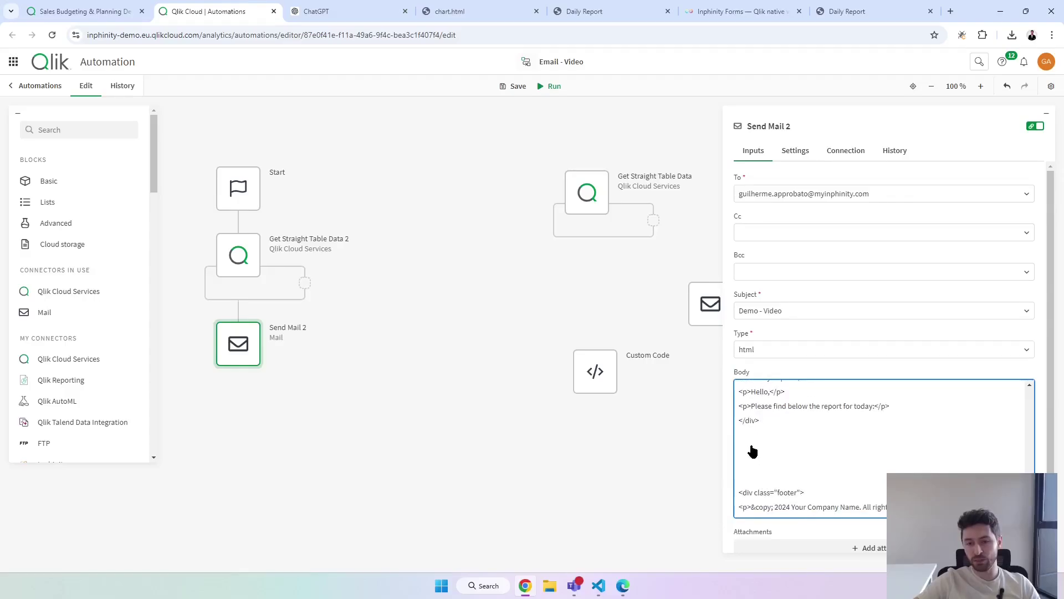
pyautogui.click(598, 585)
# Copy the whole Chart 1 bar-chart HTML template from VS Code.
pyautogui.click(224, 128)
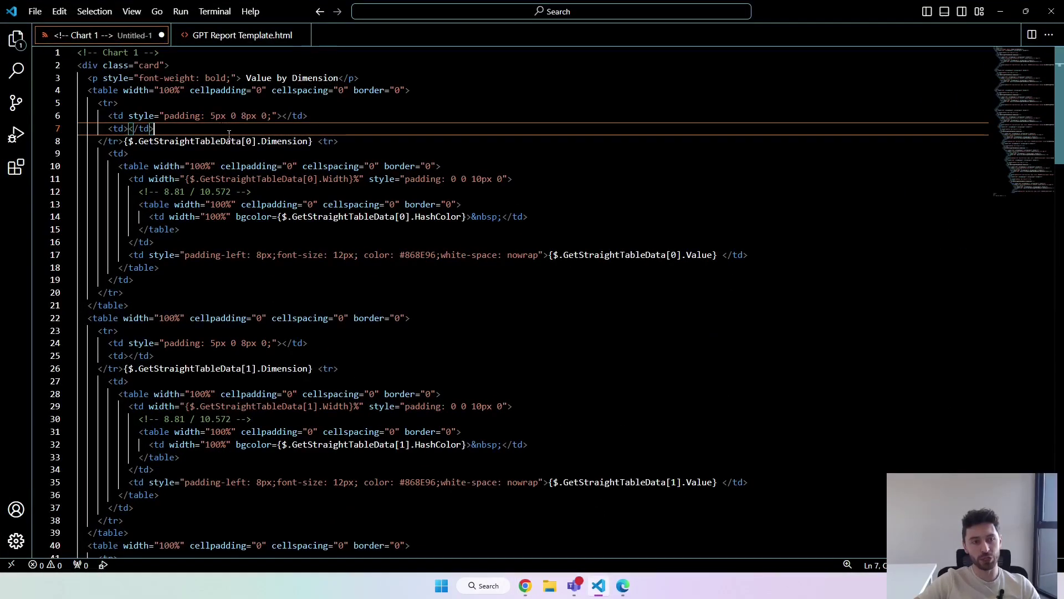
pyautogui.hotkey('ctrl', 'a')
pyautogui.click(320, 206)
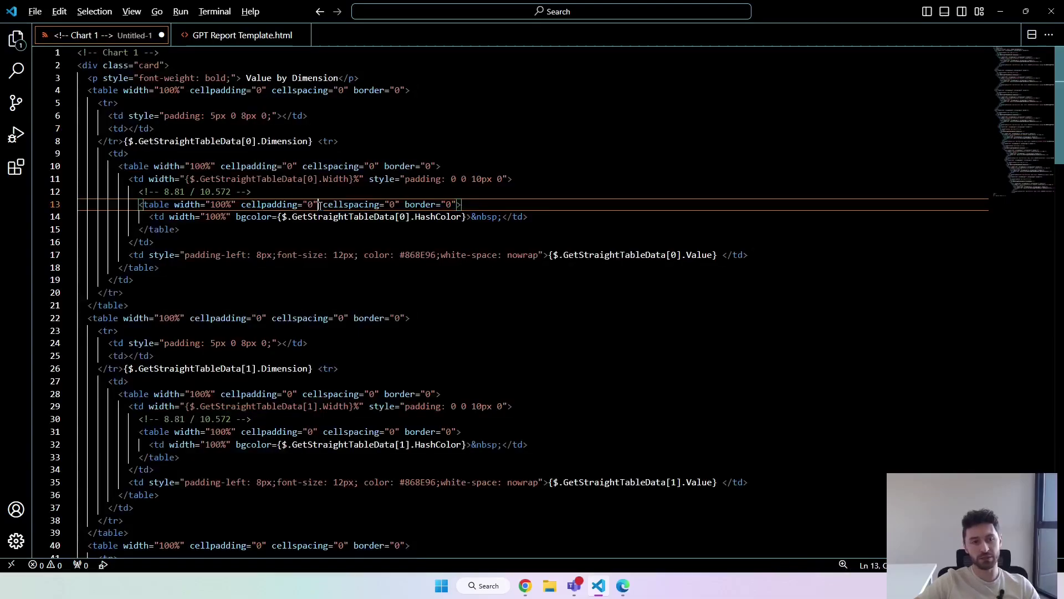
pyautogui.hotkey('alt', 'Tab')
# Paste the template as plain text into the Send Mail 2 body and check the Value by Dimension title.
pyautogui.click(768, 451)
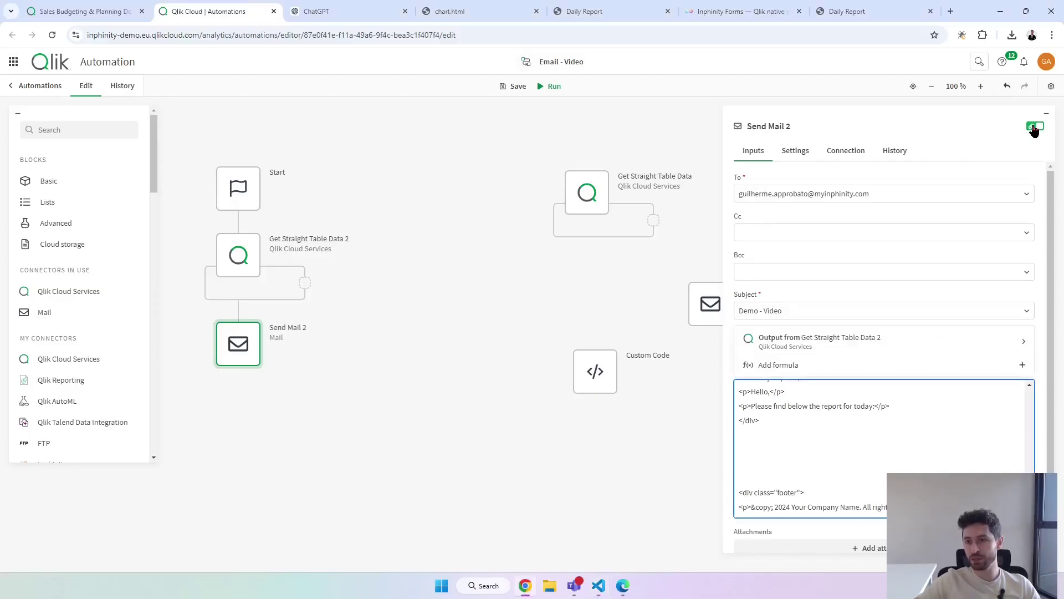
pyautogui.click(1034, 128)
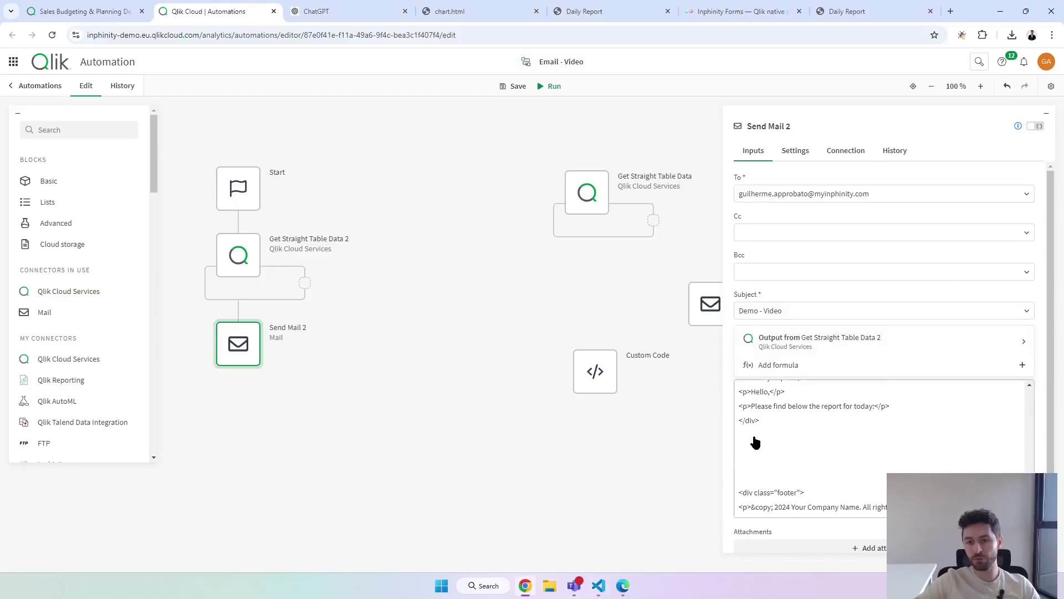
pyautogui.rightClick(739, 446)
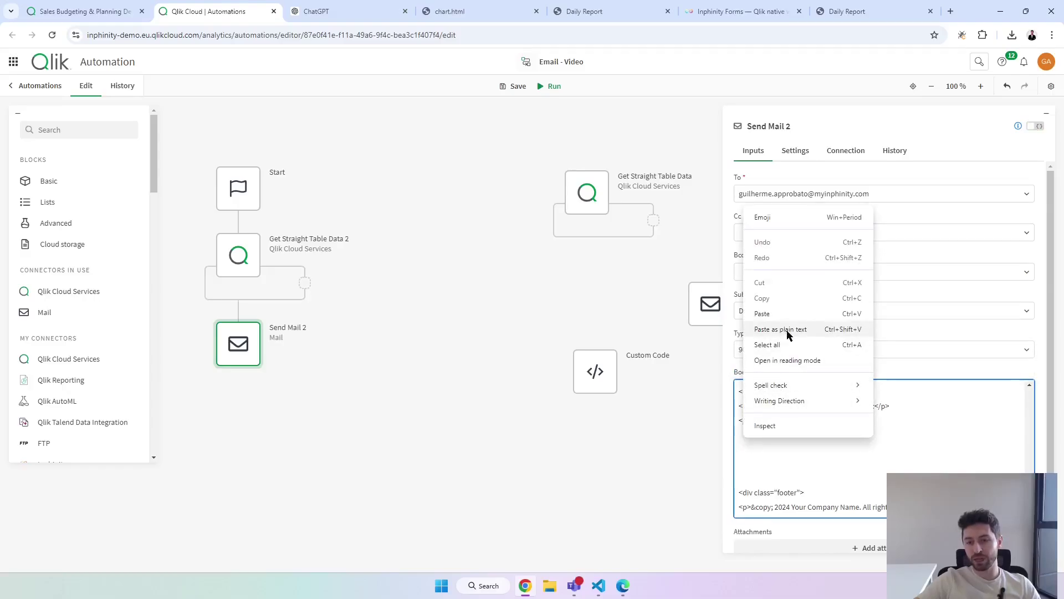
pyautogui.click(781, 329)
pyautogui.scroll(-10, 809, 460)
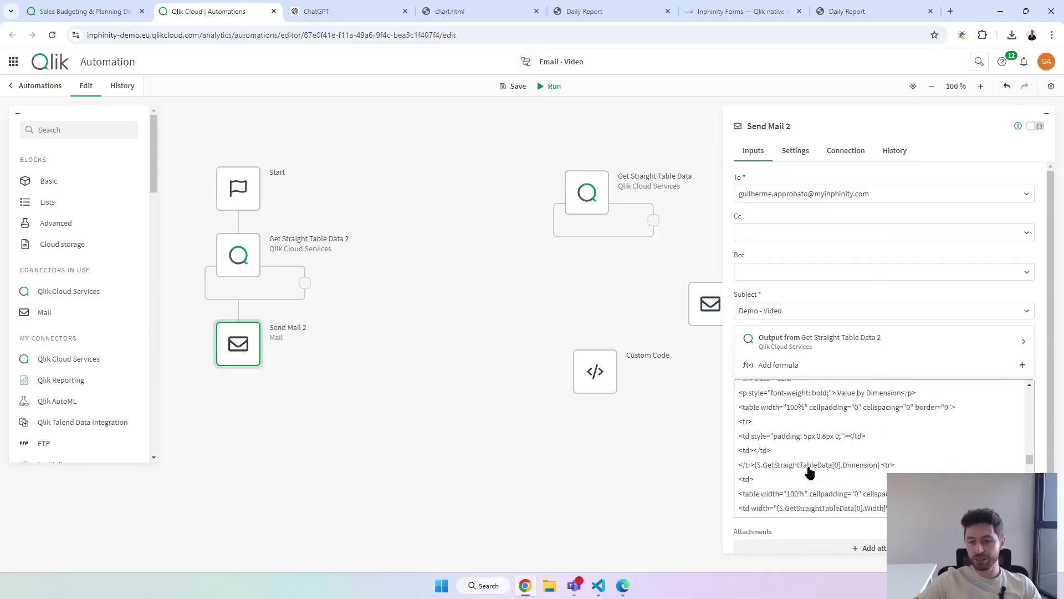
pyautogui.moveTo(838, 428); pyautogui.dragTo(898, 432)
pyautogui.scroll(-1, 859, 451)
pyautogui.moveTo(755, 444); pyautogui.dragTo(879, 450)
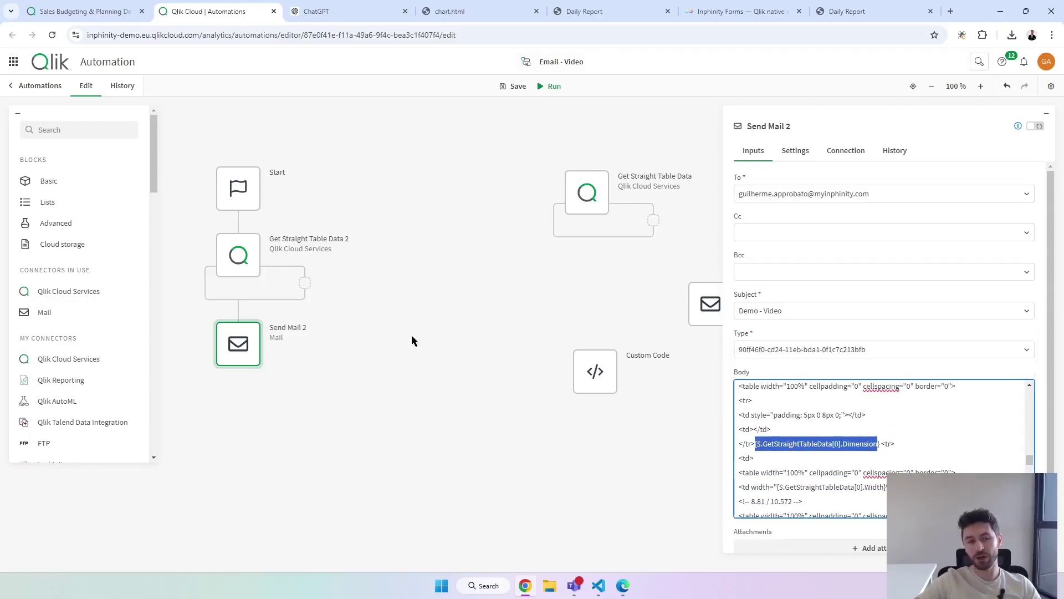
pyautogui.moveTo(238, 251)
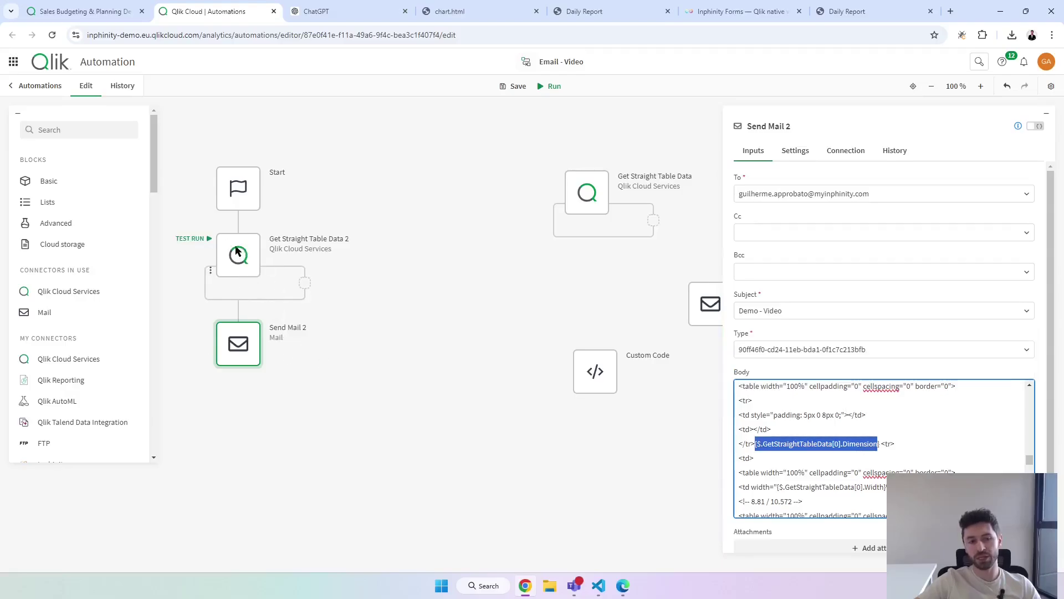
pyautogui.press('Up')
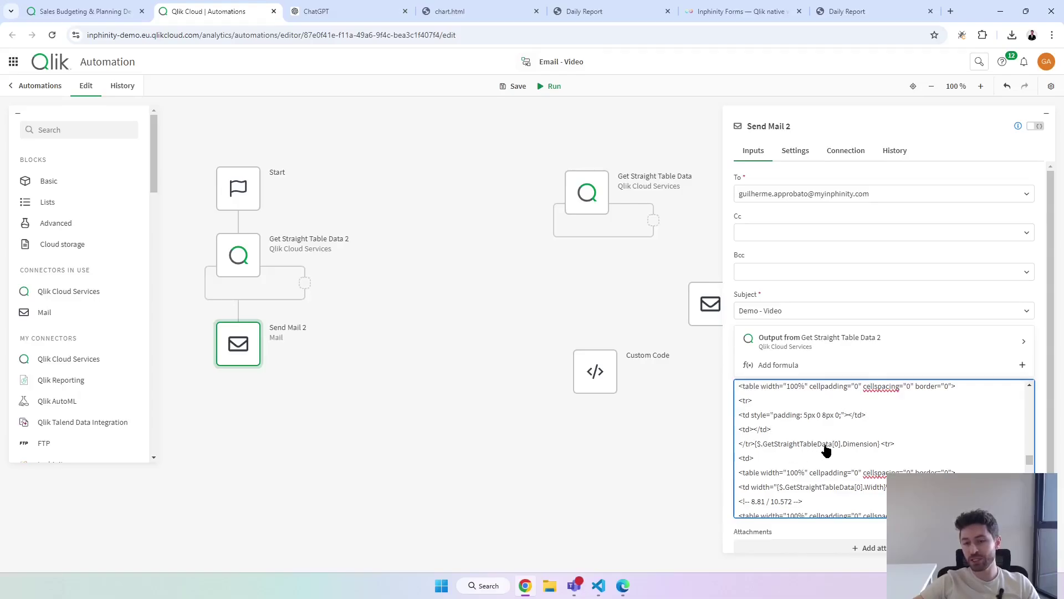
pyautogui.press('Escape')
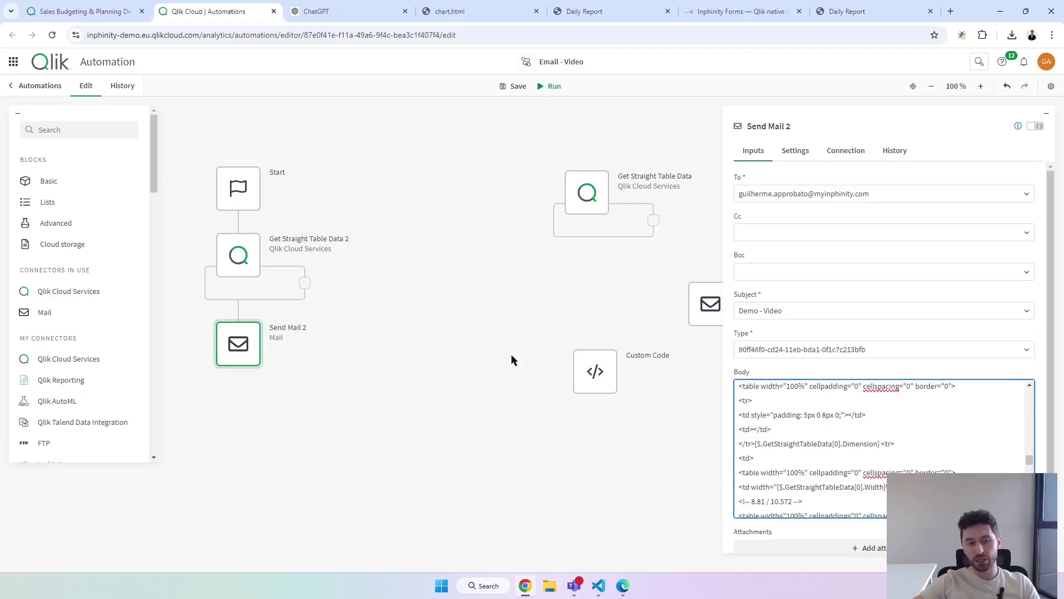
pyautogui.moveTo(330, 224); pyautogui.dragTo(367, 250)
pyautogui.moveTo(535, 155)
pyautogui.mouseDown()
pyautogui.moveTo(569, 190)
pyautogui.moveTo(702, 246)
pyautogui.mouseUp()
pyautogui.press('Escape')
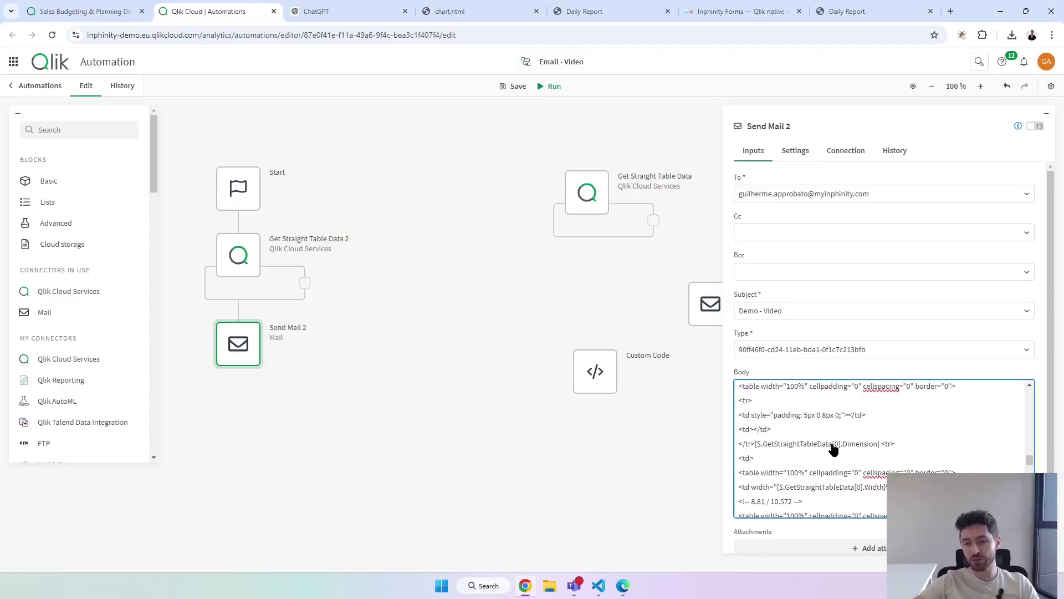
pyautogui.click(833, 449)
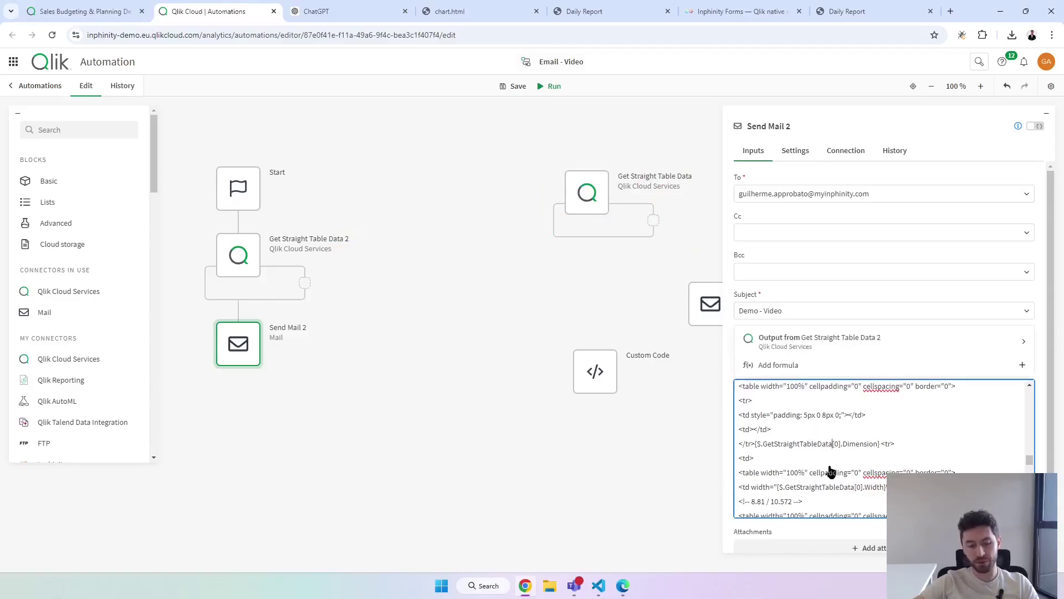
pyautogui.write('2')
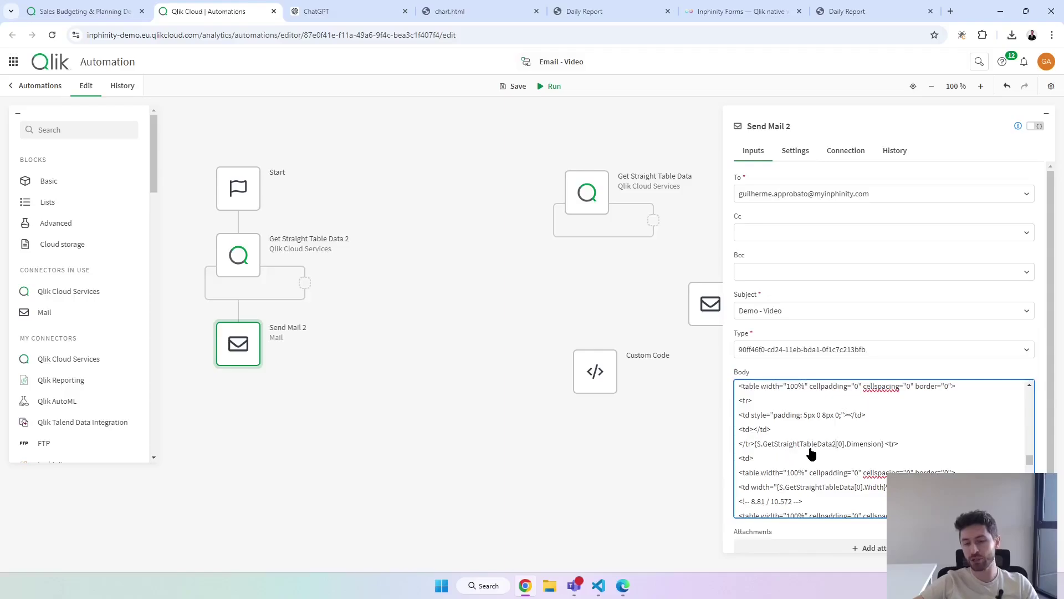
pyautogui.hotkey('ctrl', 'z')
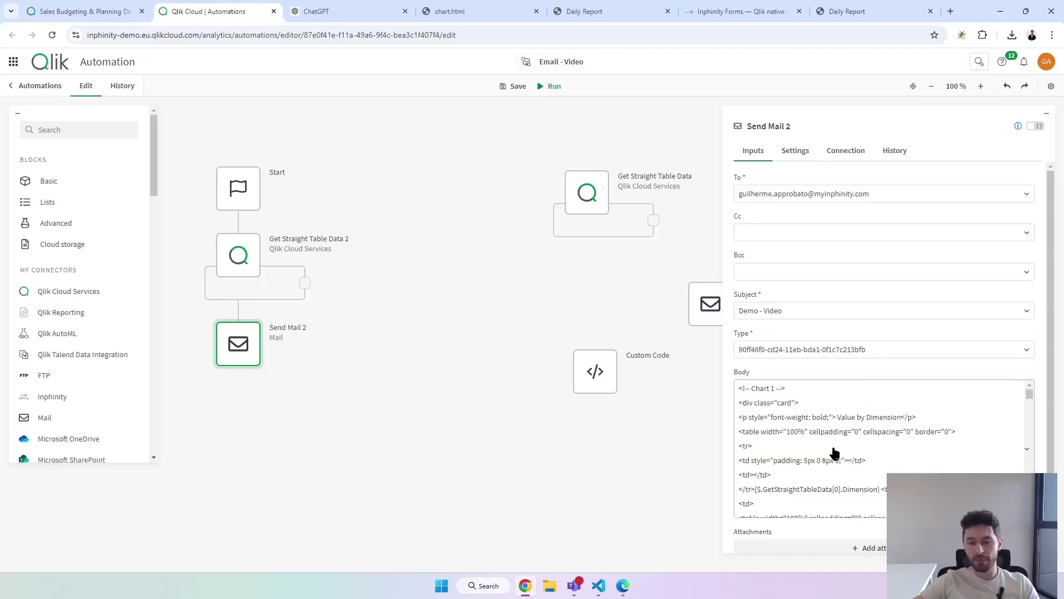
# Replace every GetStraightTableData reference with GetStraightTableData2 in the VS Code template and check the mail body.
pyautogui.click(598, 585)
pyautogui.hotkey('ctrl', 'h')
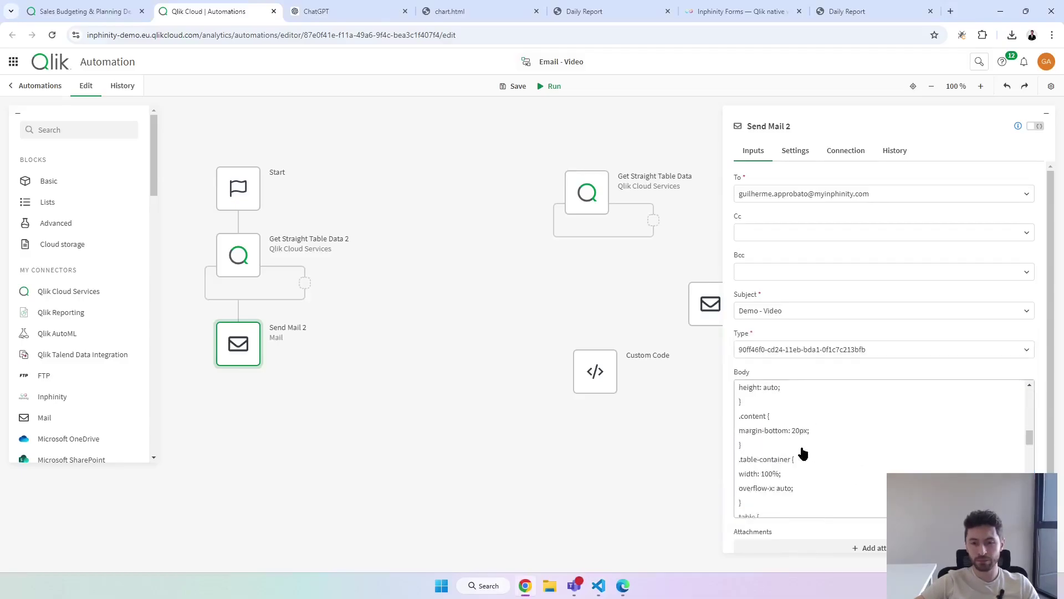
pyautogui.hotkey('ctrl', 'v')
pyautogui.scroll(10, 809, 477)
pyautogui.scroll(-8, 809, 476)
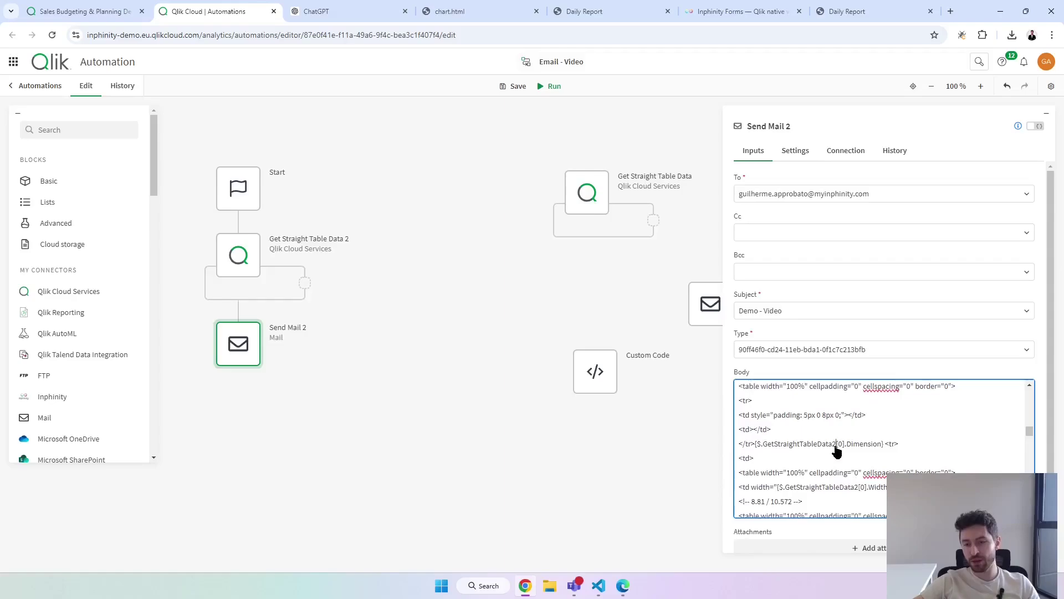
pyautogui.click(833, 446)
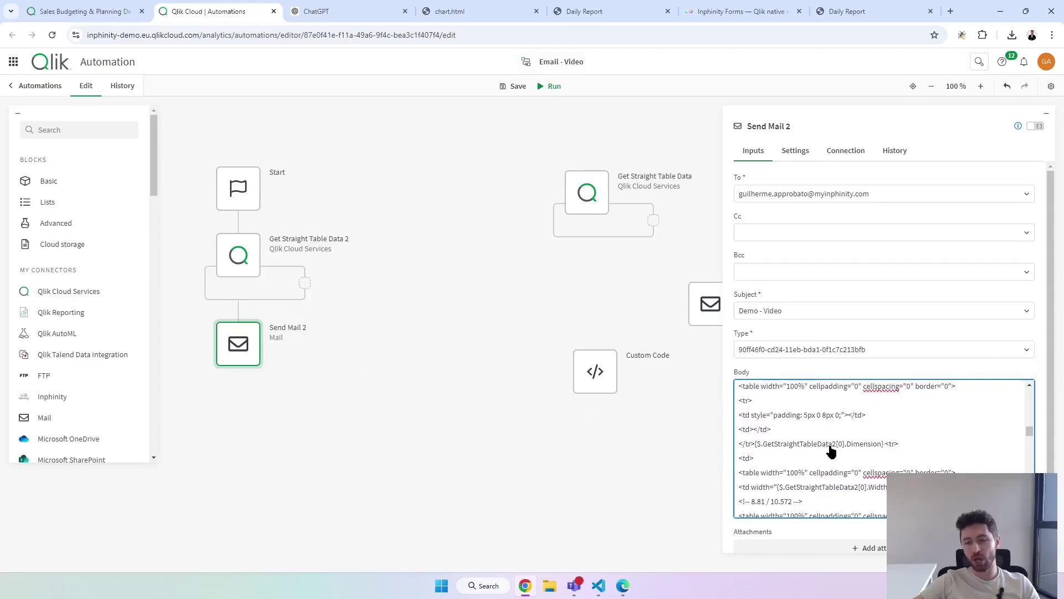
# Run the automation and scroll through the Demo - Video email's coloured per-product bars.
pyautogui.click(555, 88)
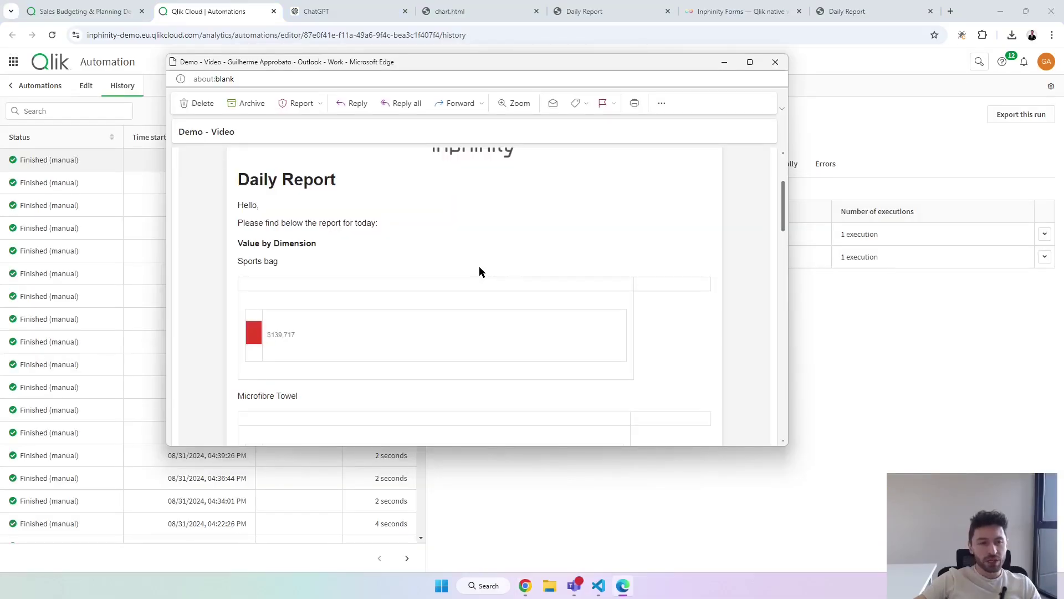
pyautogui.scroll(-5, 479, 271)
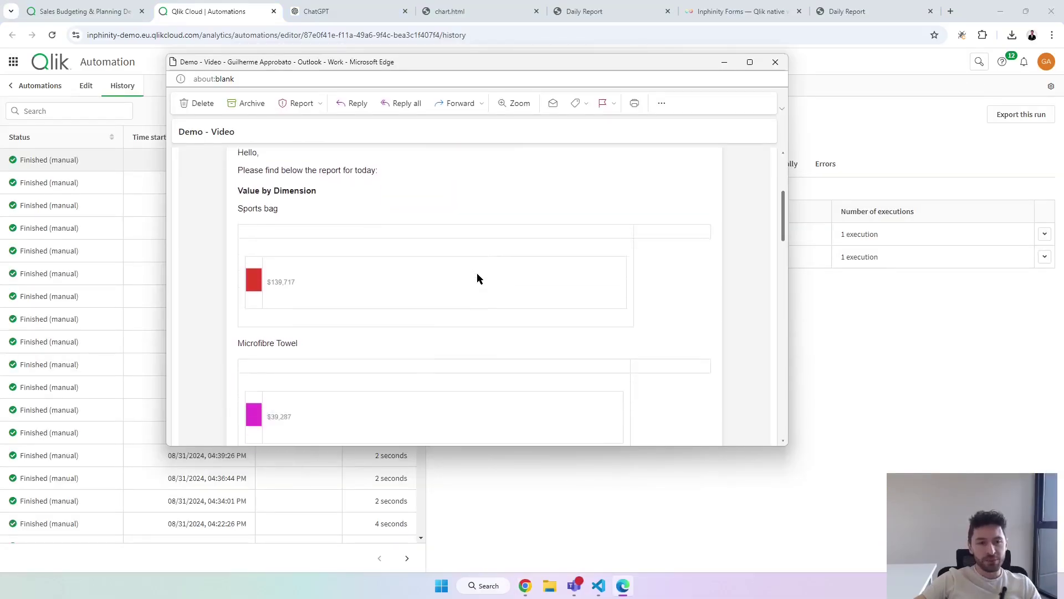
pyautogui.scroll(-12, 475, 283)
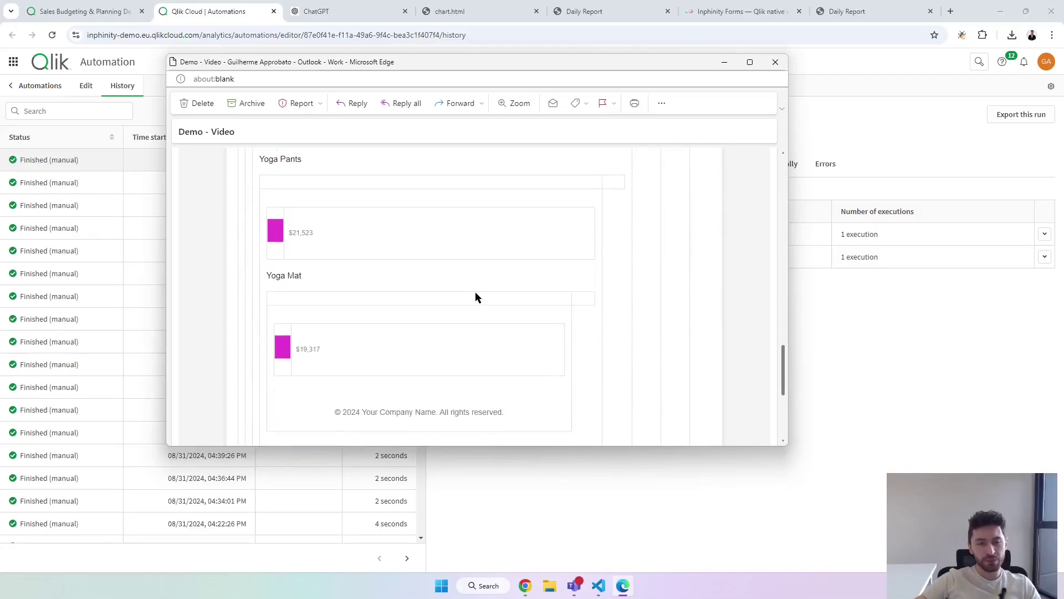
pyautogui.scroll(1, 435, 323)
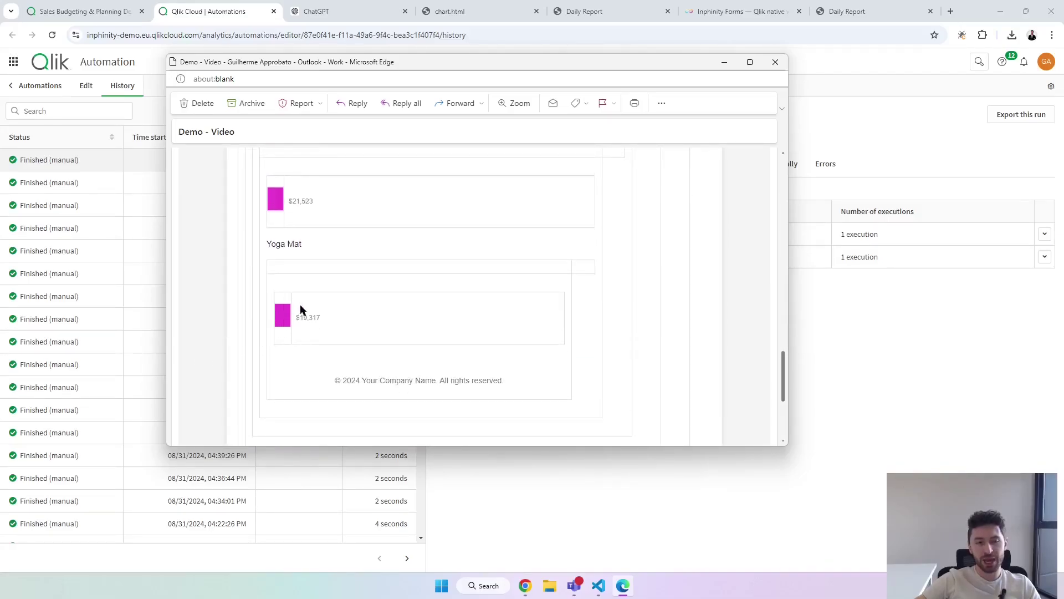
pyautogui.scroll(8, 343, 332)
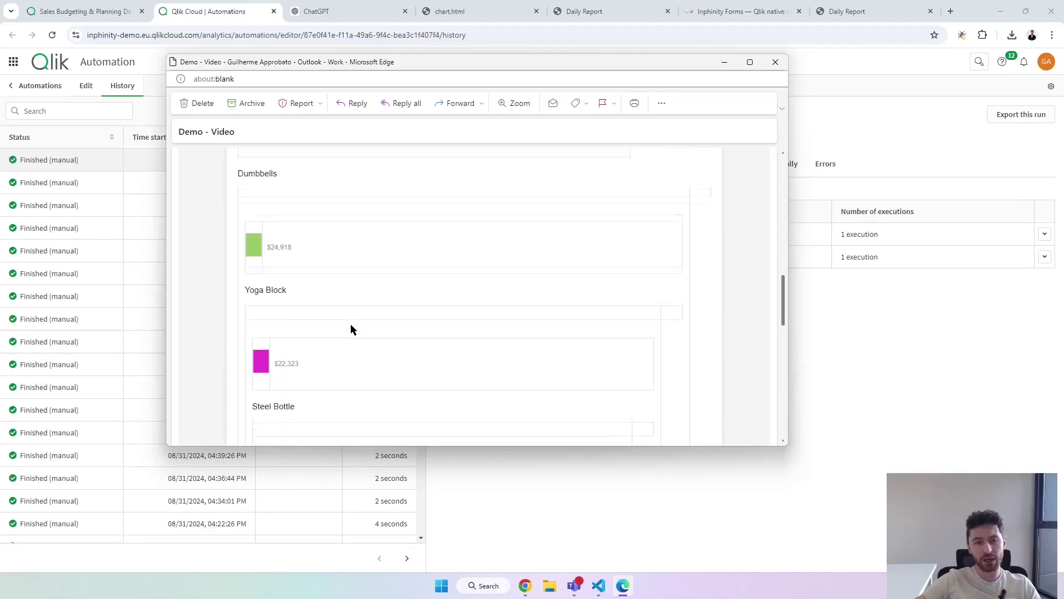
pyautogui.scroll(3, 270, 292)
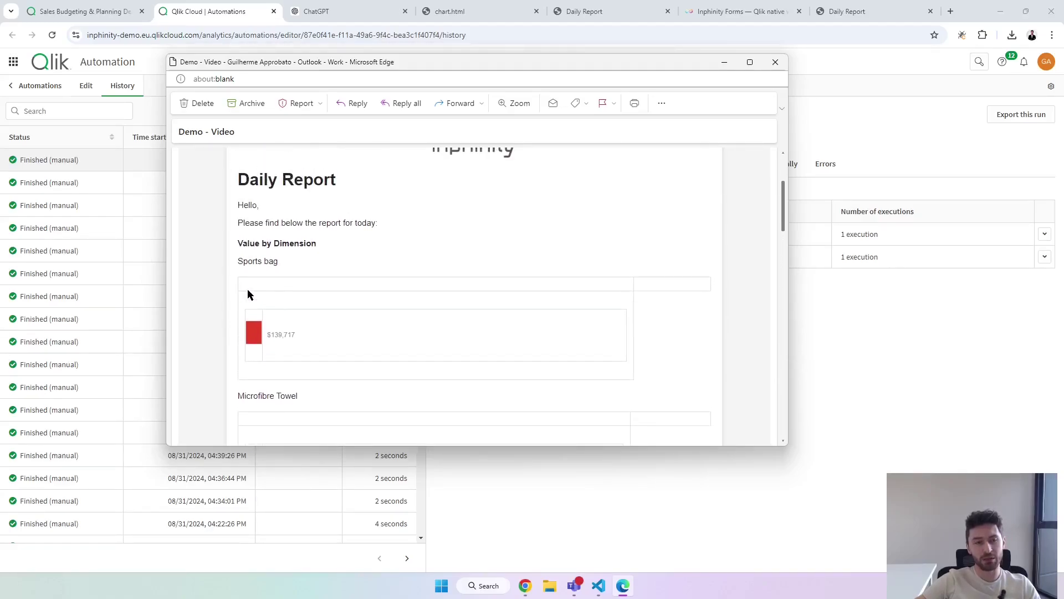
# Delete the .table-container through table th CSS rules from GPT Report Template.html.
pyautogui.click(852, 350)
pyautogui.click(598, 586)
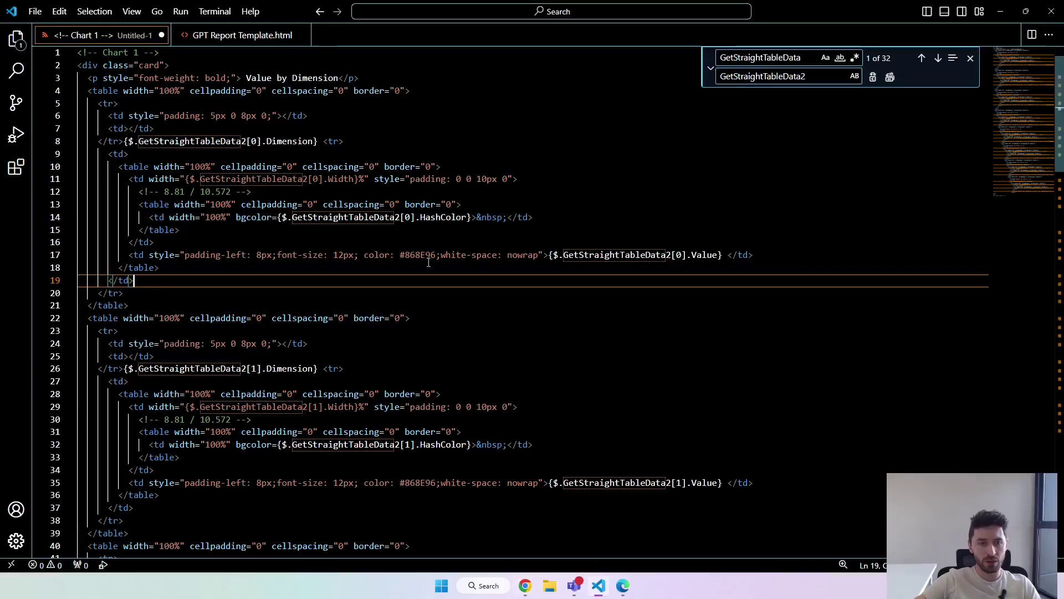
pyautogui.click(242, 35)
pyautogui.scroll(6, 273, 266)
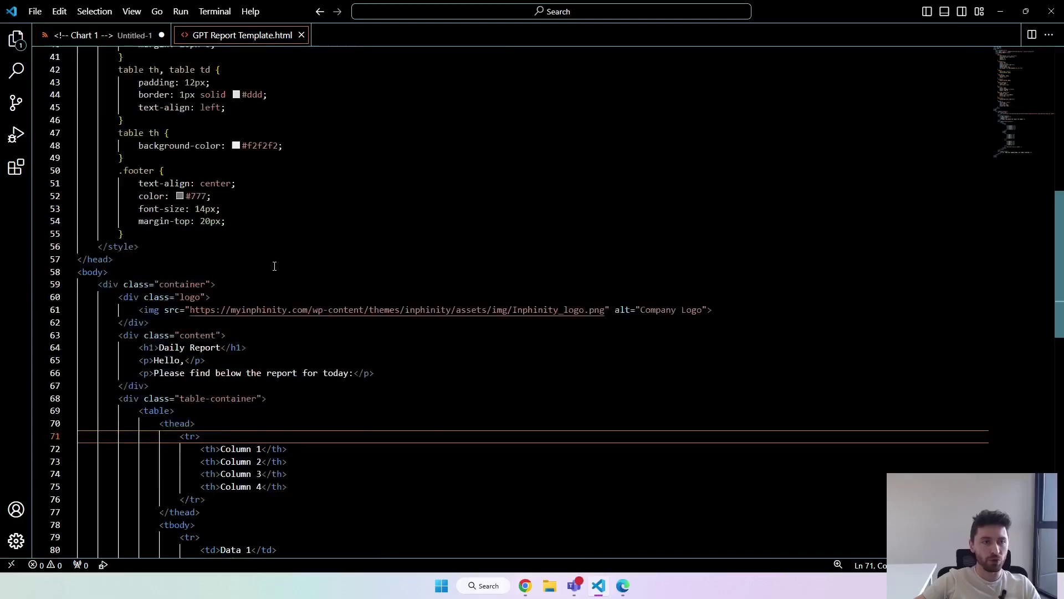
pyautogui.moveTo(146, 354); pyautogui.dragTo(124, 150)
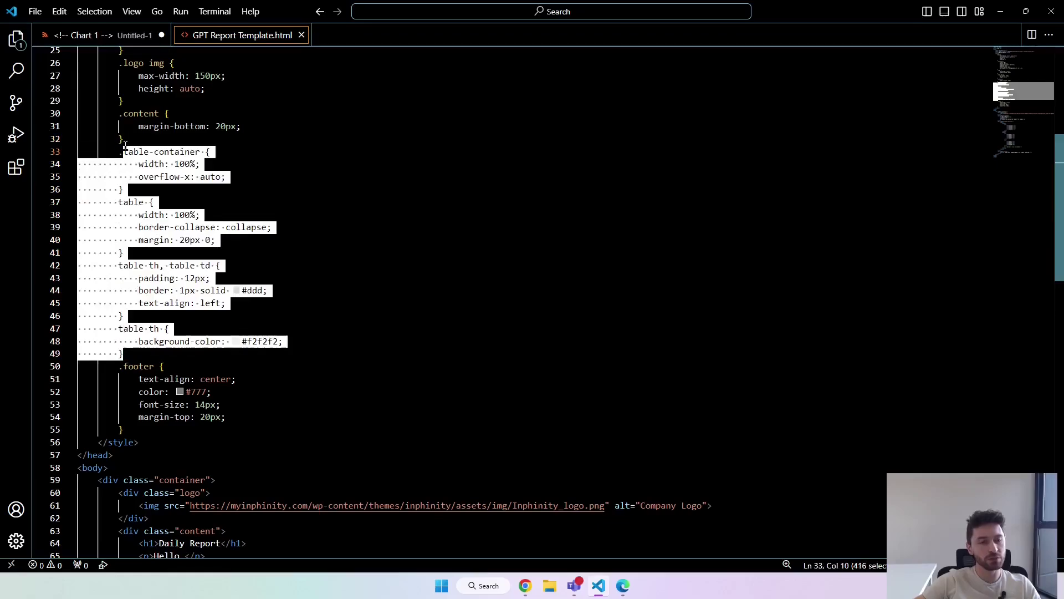
pyautogui.press('BackSpace')
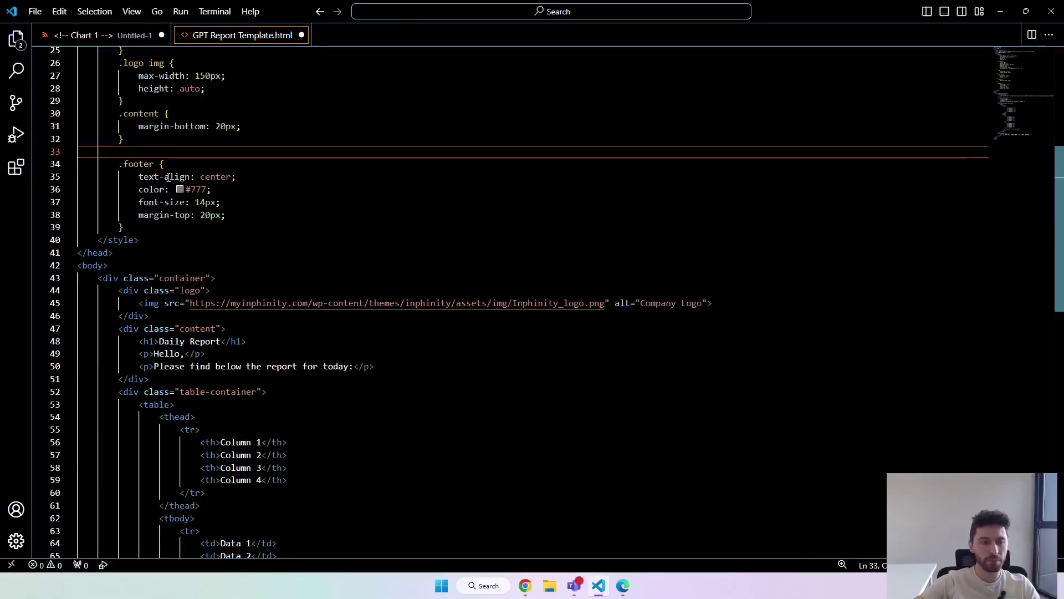
pyautogui.hotkey('ctrl', 'Tab')
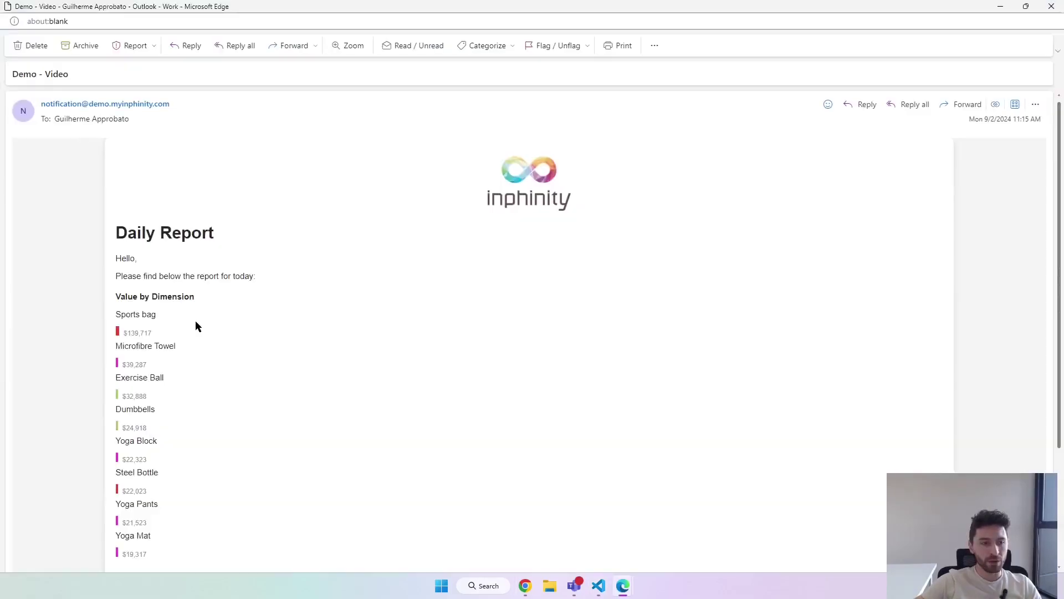
# Scroll the Daily Report email to its footer, then return to the Qlik run history.
pyautogui.scroll(-1, 199, 330)
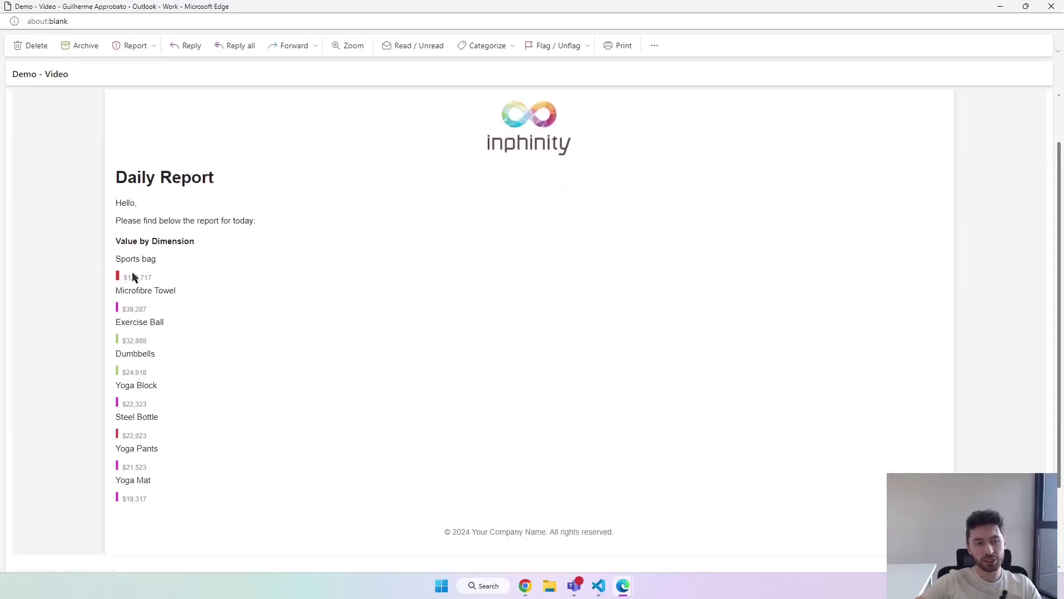
pyautogui.click(524, 587)
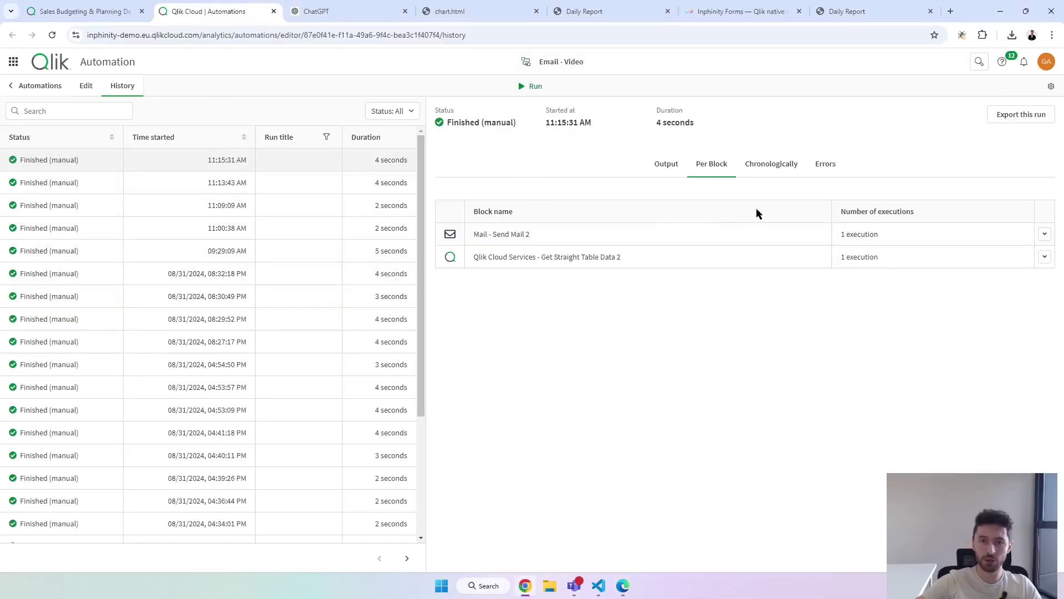
# Inspect Send Mail 2's input HTML, noting Microfibre Towel's 0.12% width, then return to the Sales Budgeting app.
pyautogui.click(771, 165)
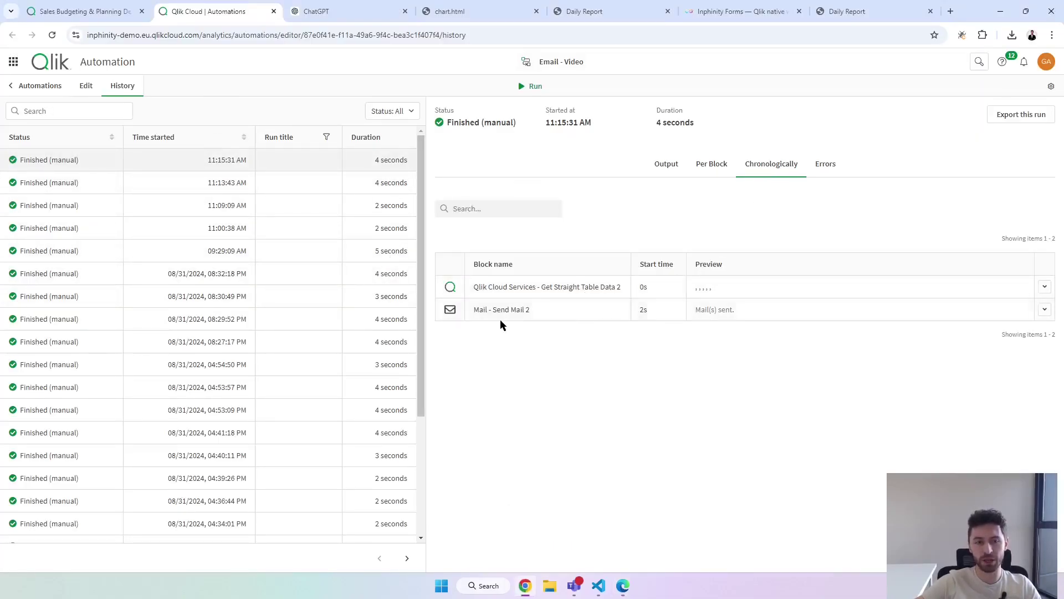
pyautogui.click(523, 312)
pyautogui.scroll(-15, 580, 392)
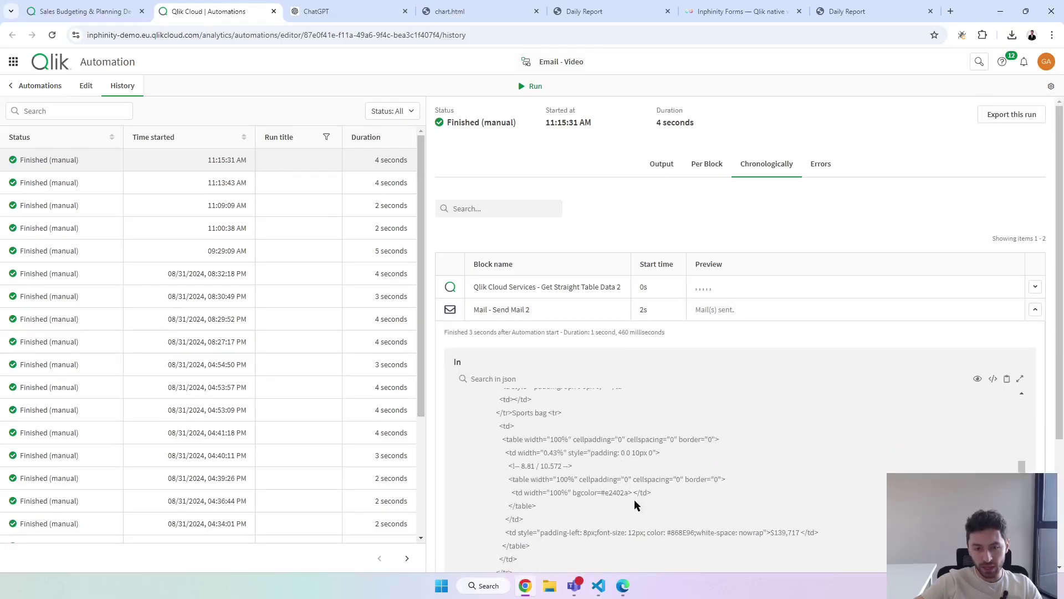
pyautogui.scroll(-5, 605, 495)
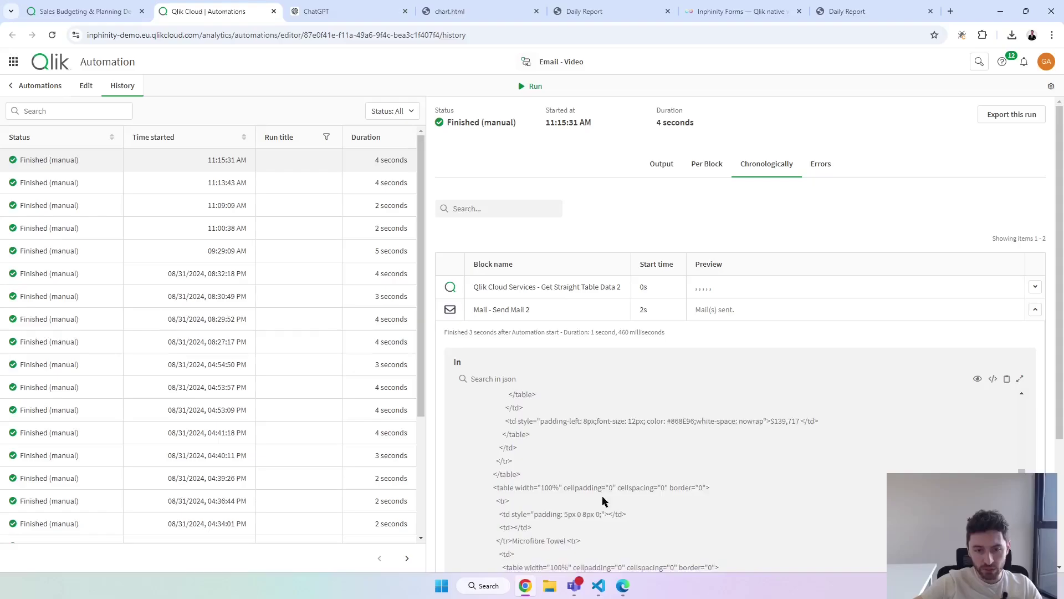
pyautogui.scroll(-1, 604, 499)
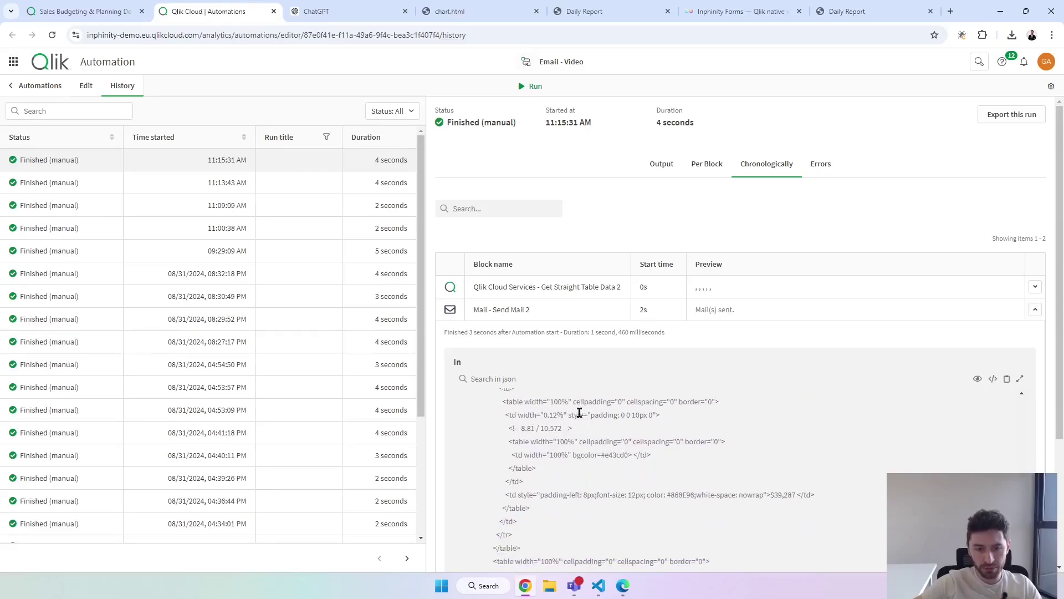
pyautogui.scroll(3, 580, 413)
pyautogui.moveTo(507, 470); pyautogui.dragTo(565, 472)
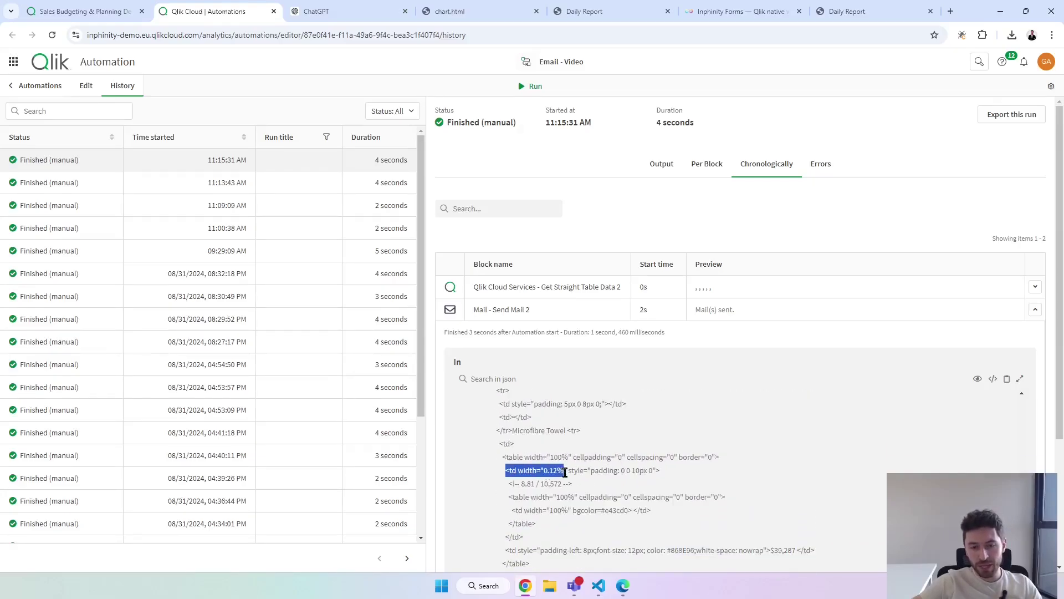
pyautogui.click(553, 473)
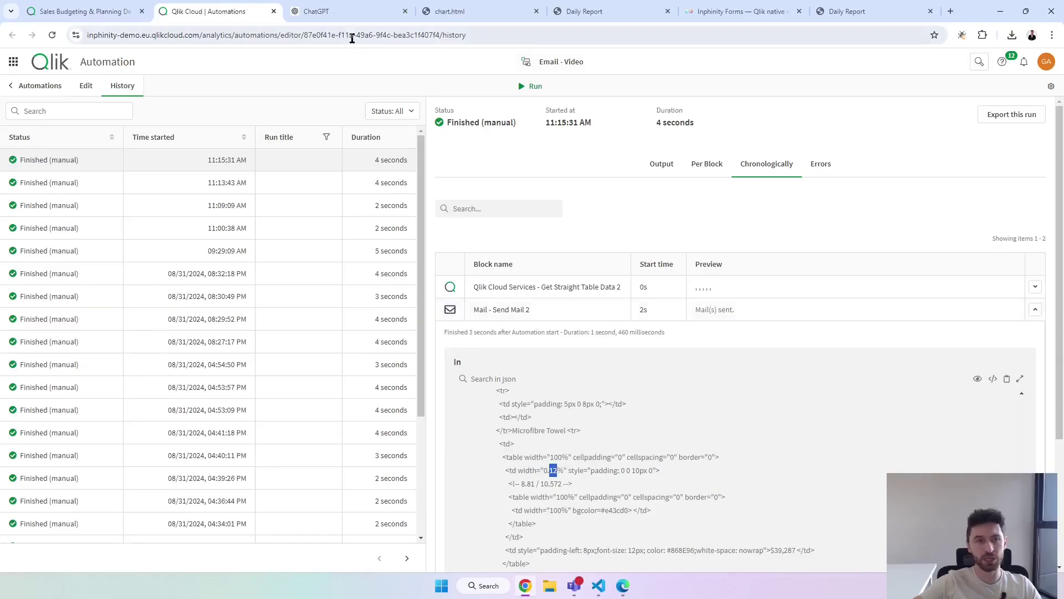
pyautogui.click(113, 11)
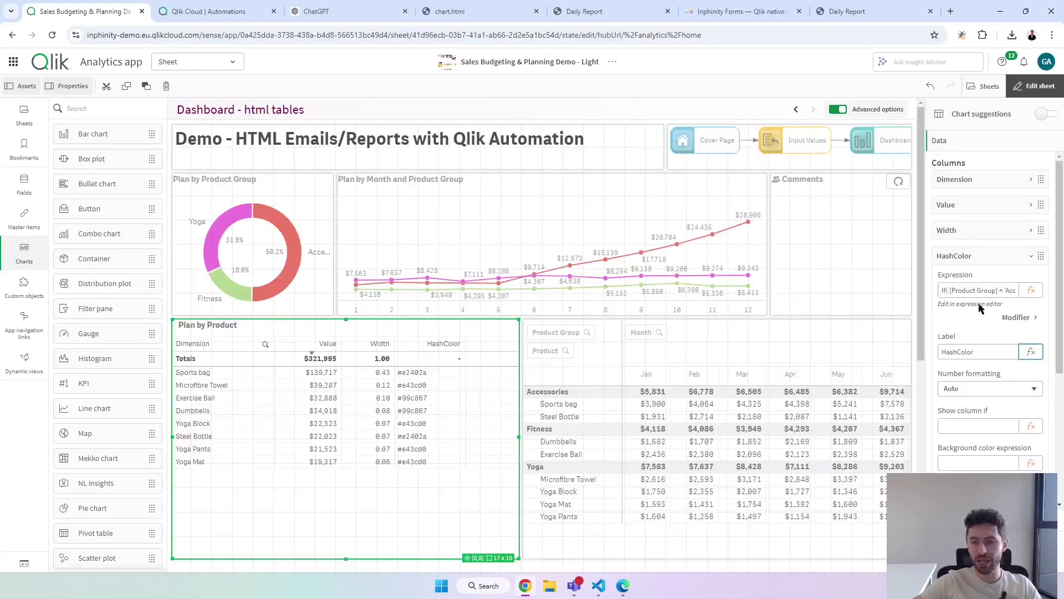
# Multiply the Width expression Sum([#Plan])/Sum(Total [#Plan]) by 100 so products show percentages like 43.39.
pyautogui.click(983, 255)
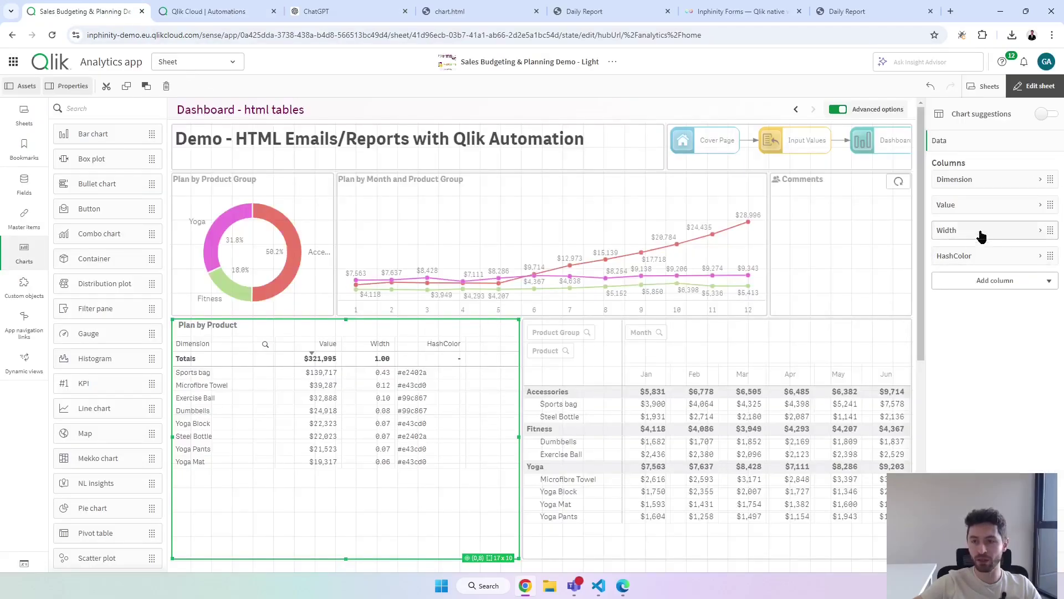
pyautogui.click(981, 235)
pyautogui.click(999, 265)
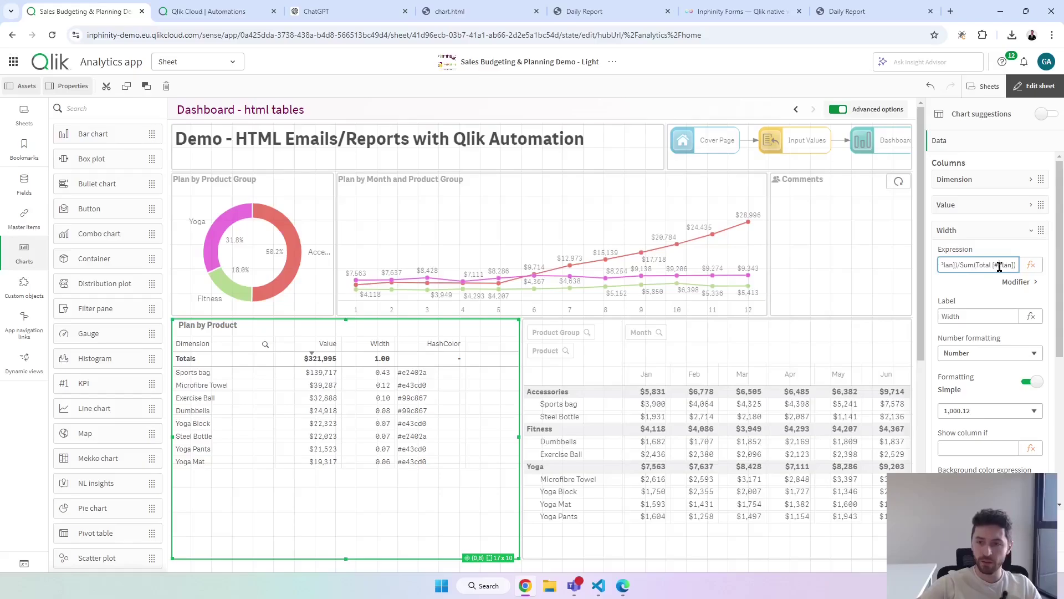
pyautogui.press('Home')
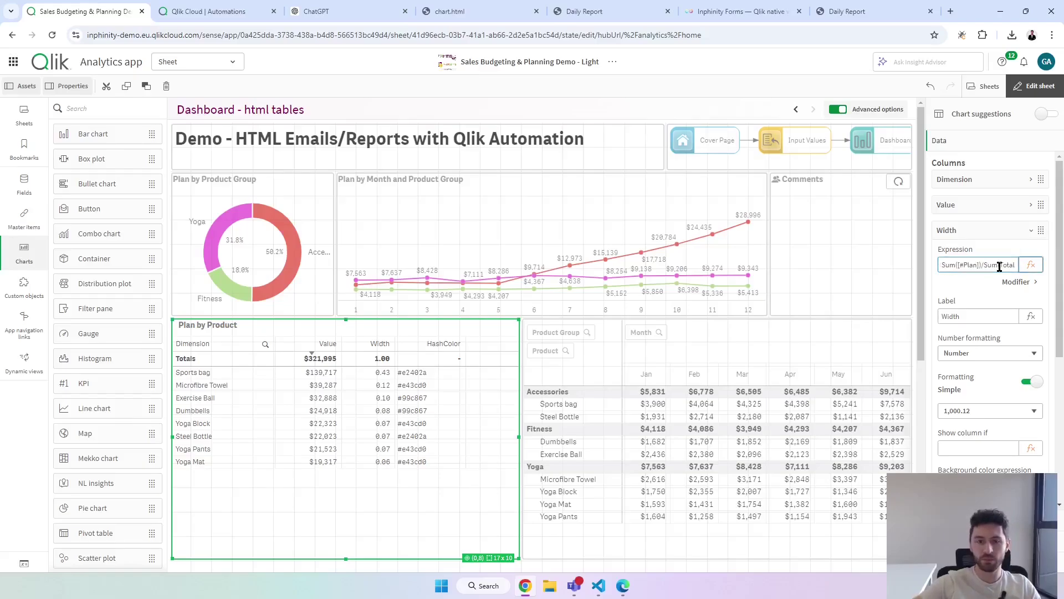
pyautogui.press('Return')
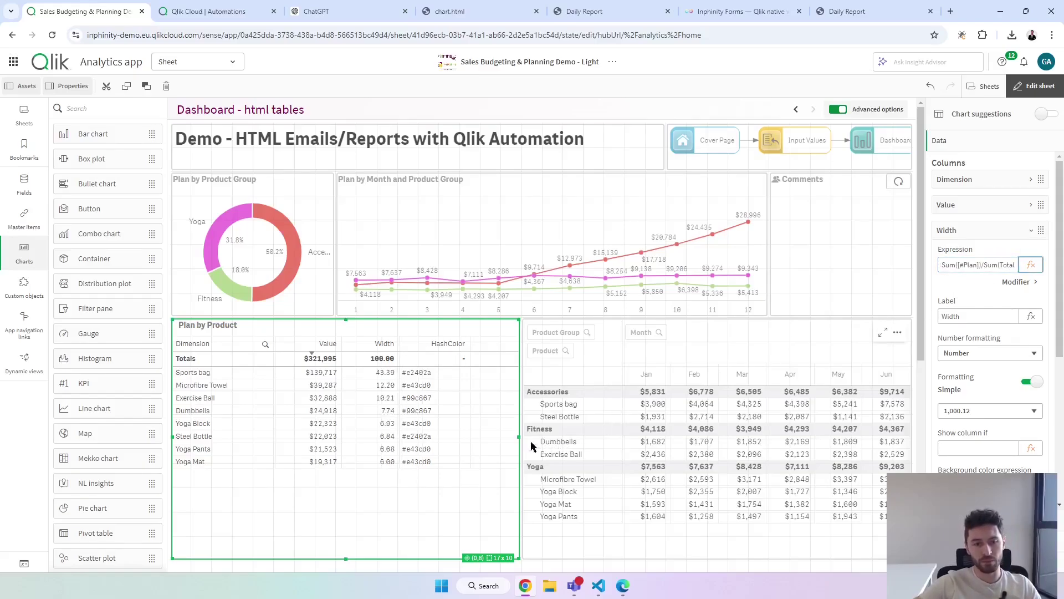
pyautogui.click(1031, 87)
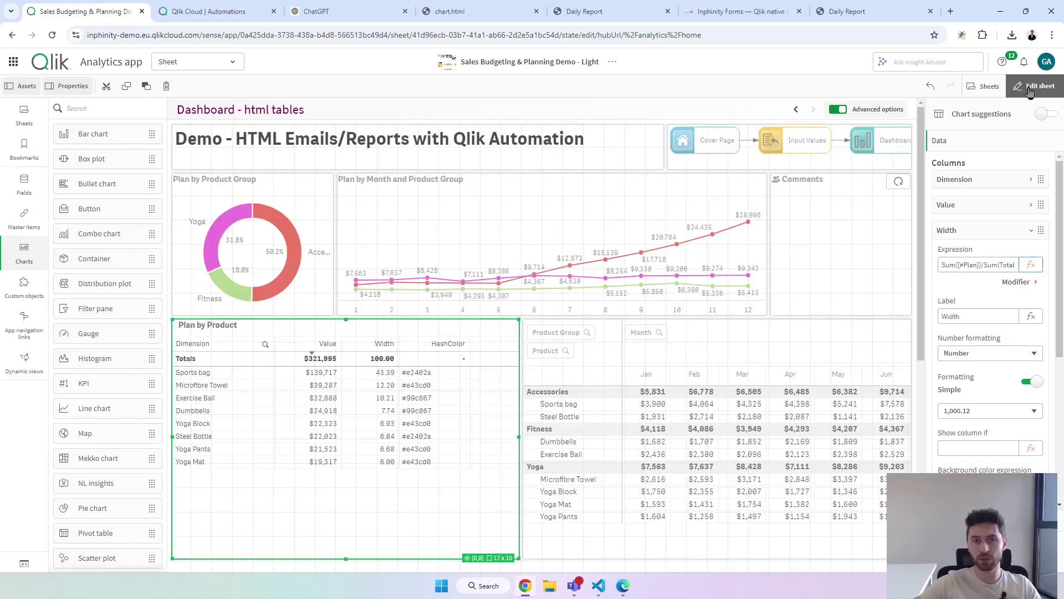
# Rerun the report automation and bring the received email up full screen.
pyautogui.click(208, 11)
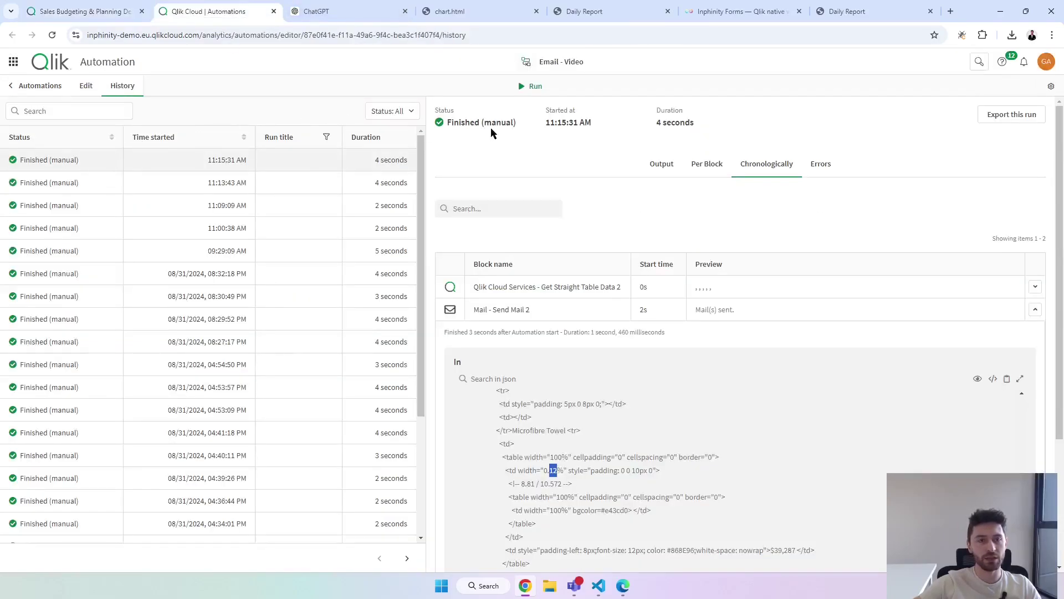
pyautogui.click(530, 87)
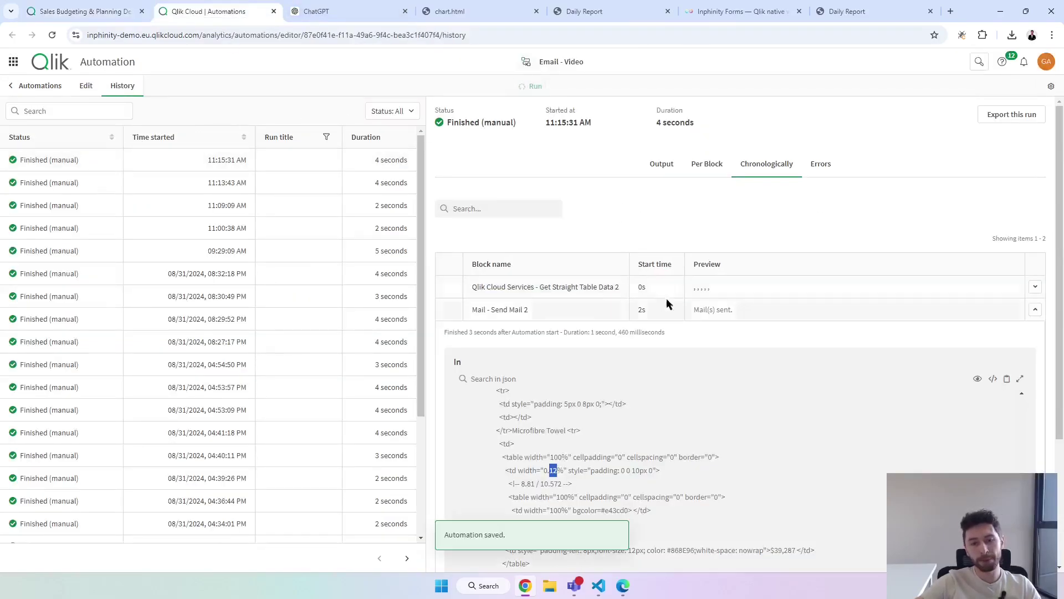
pyautogui.moveTo(566, 166); pyautogui.dragTo(565, 5)
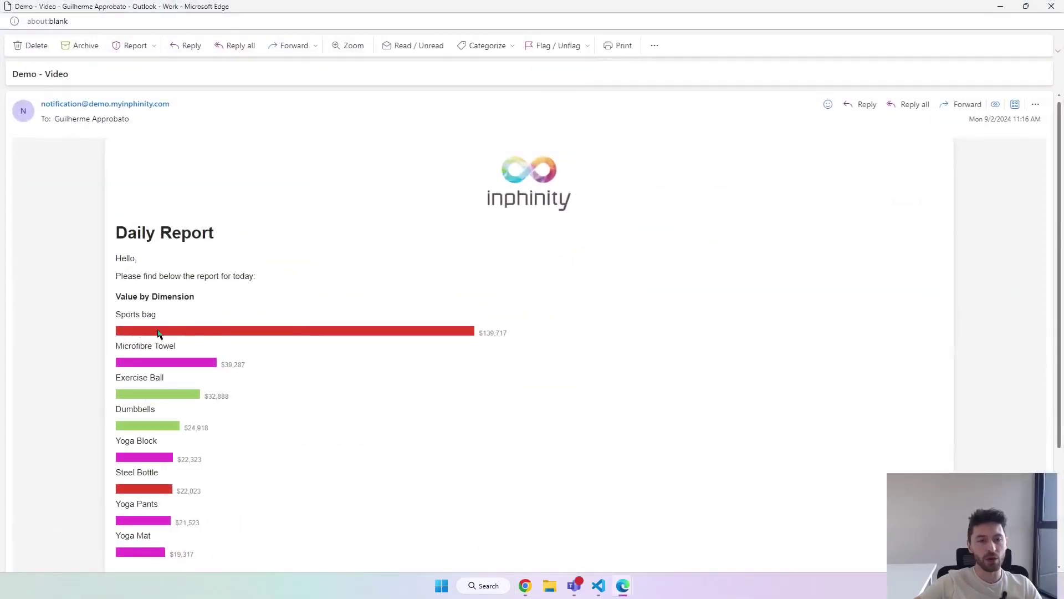
# Scroll the Daily Report's proportional bars, then shrink Outlook and return to the Sales Budgeting app.
pyautogui.scroll(-1, 182, 314)
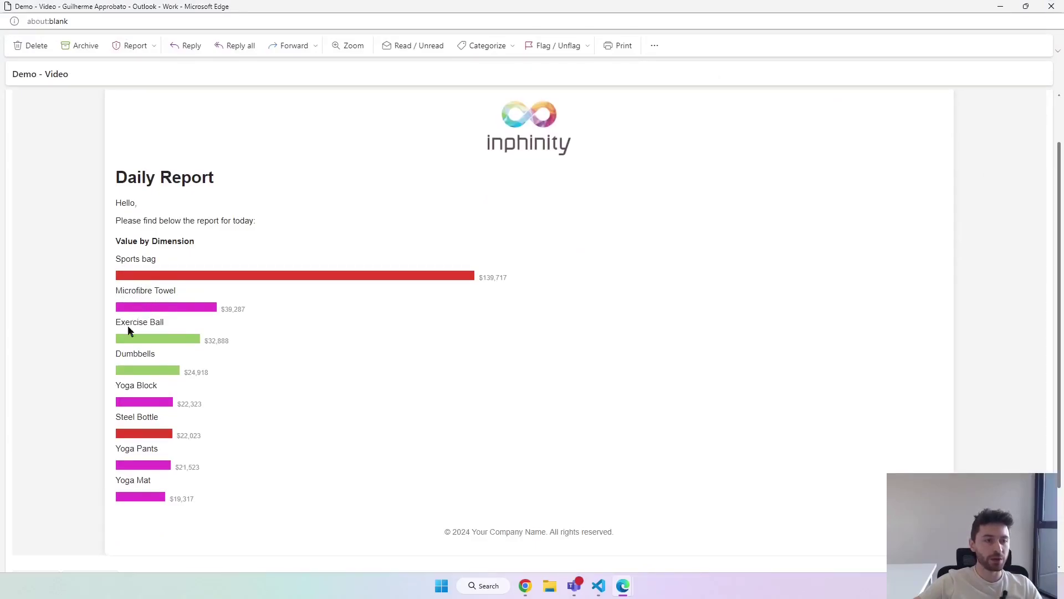
pyautogui.moveTo(338, 11); pyautogui.dragTo(597, 166)
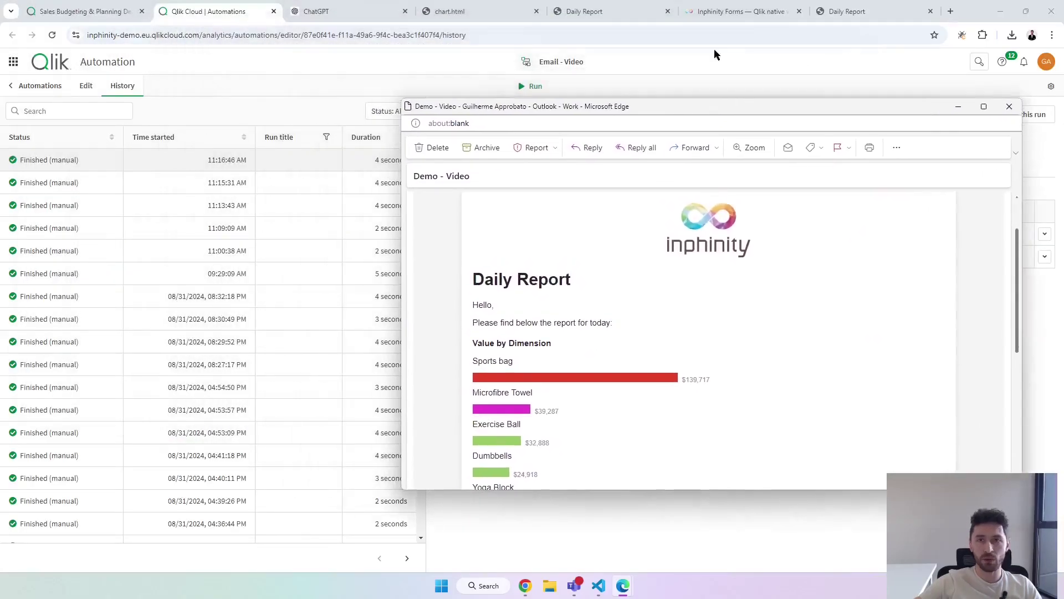
pyautogui.click(86, 11)
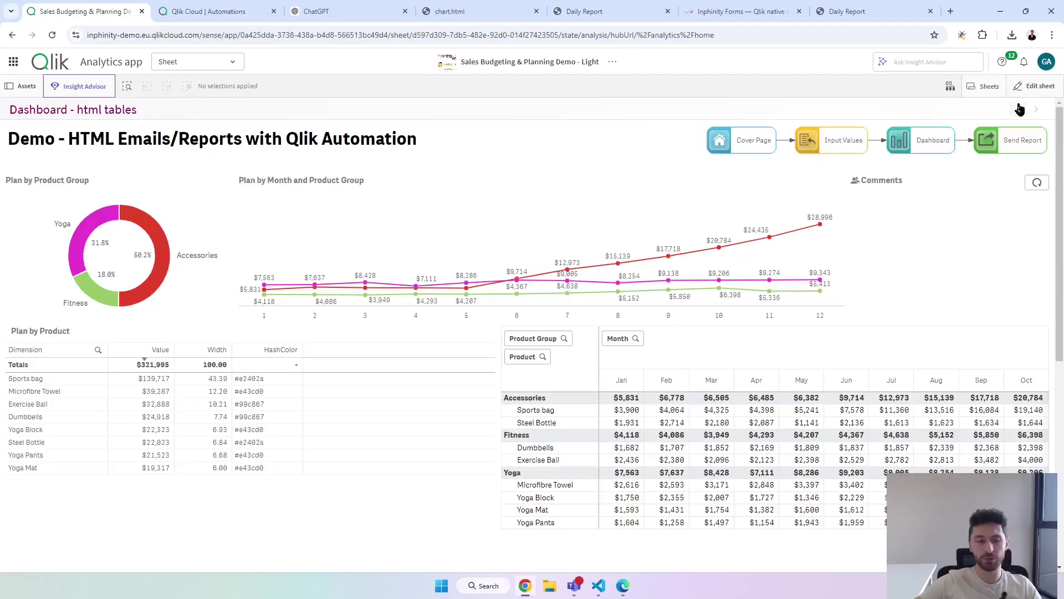
# Compare the Dashboard's Plan by Product bars with the emailed report, then go back to Planning with Forms (1).
pyautogui.click(1018, 109)
pyautogui.moveTo(623, 586)
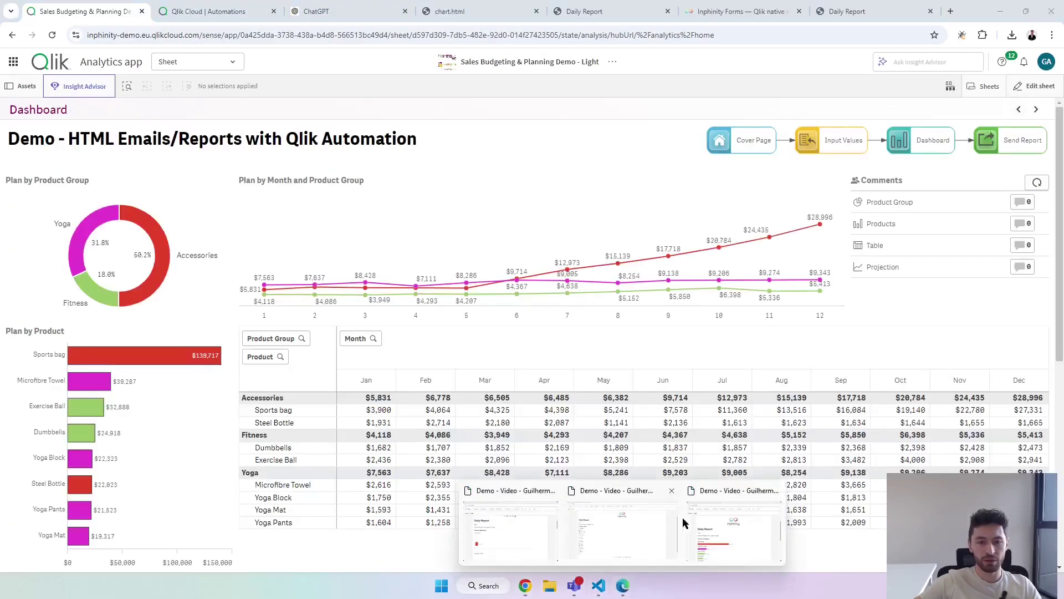
pyautogui.click(675, 523)
pyautogui.scroll(-2, 603, 384)
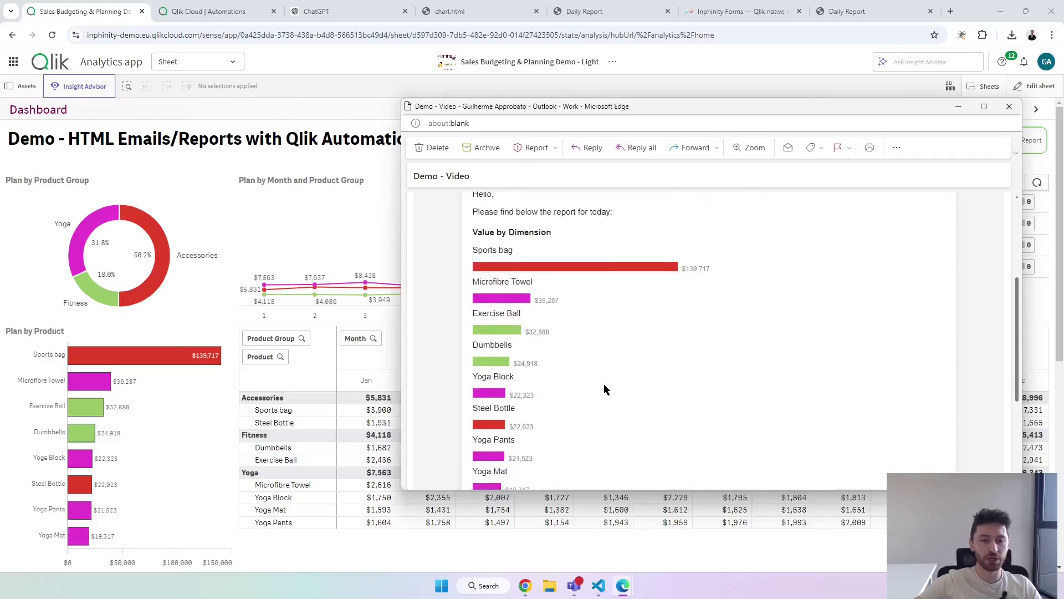
pyautogui.scroll(-2, 566, 382)
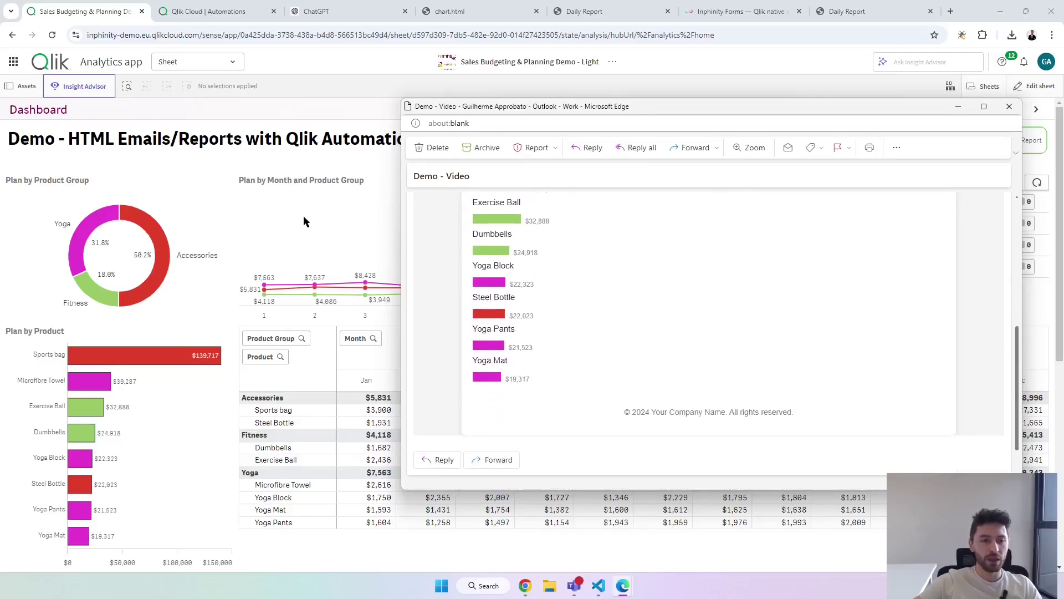
pyautogui.click(307, 218)
pyautogui.click(1021, 110)
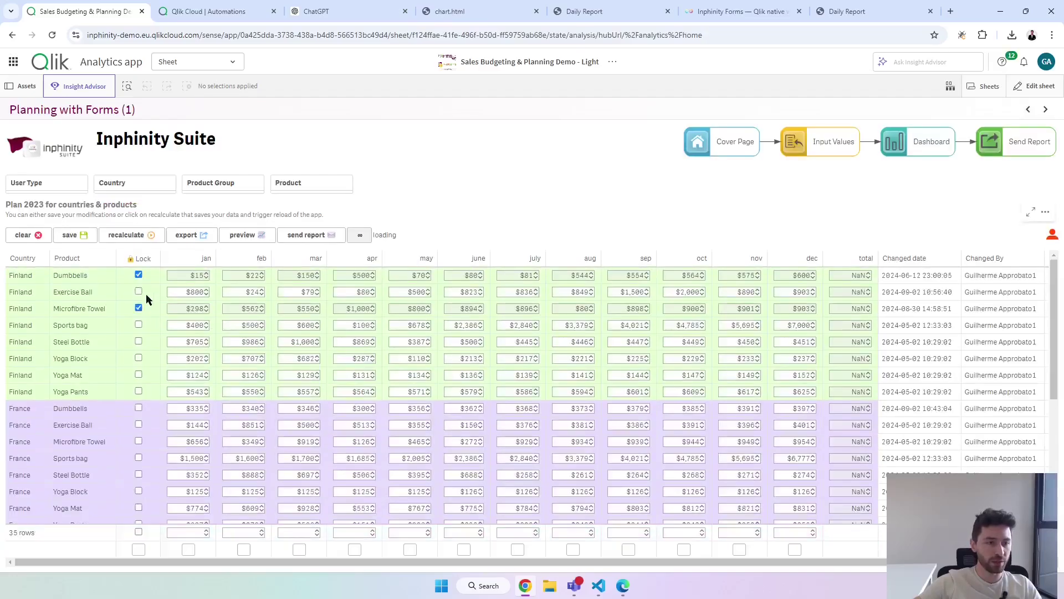
# Enter 500000 for Finland's Exercise Ball May plan, recalculate, and view the updated Dashboard.
pyautogui.click(411, 289)
pyautogui.write('500000')
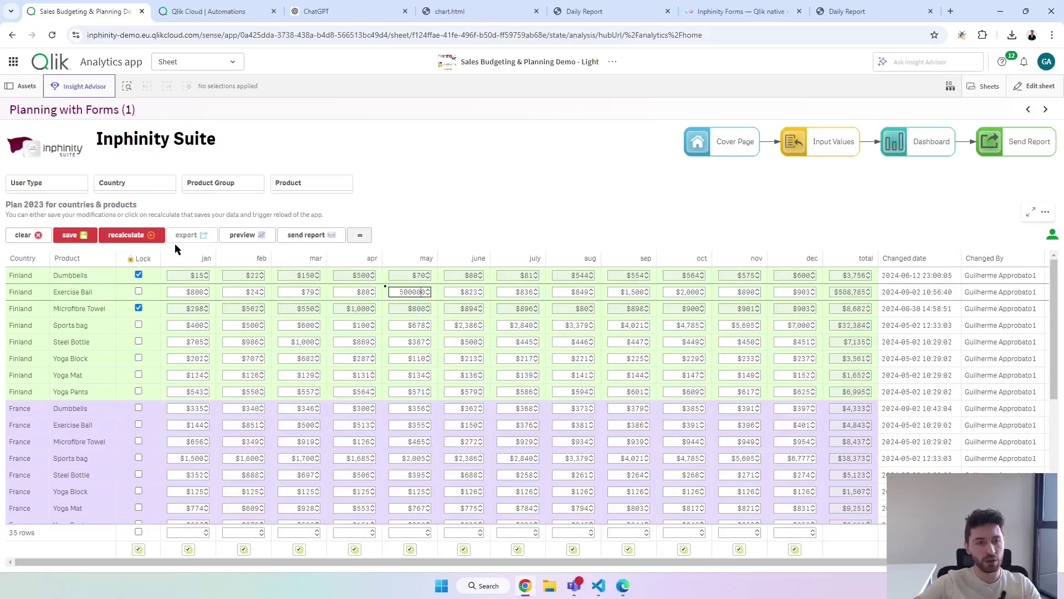
pyautogui.click(139, 235)
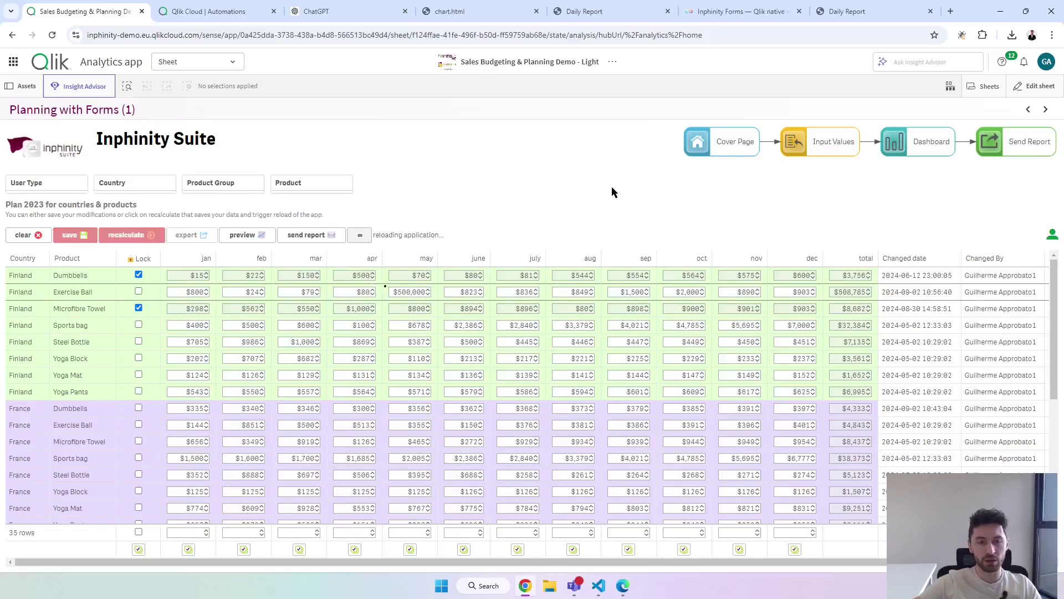
pyautogui.click(1045, 110)
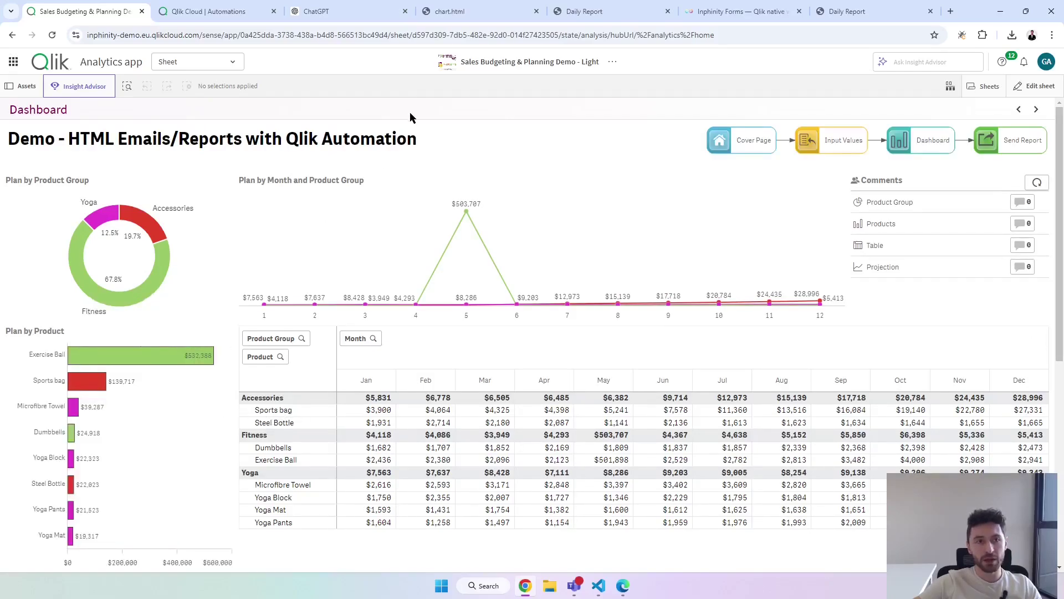
# Rerun the Daily Report automation from its Automations run history.
pyautogui.click(219, 12)
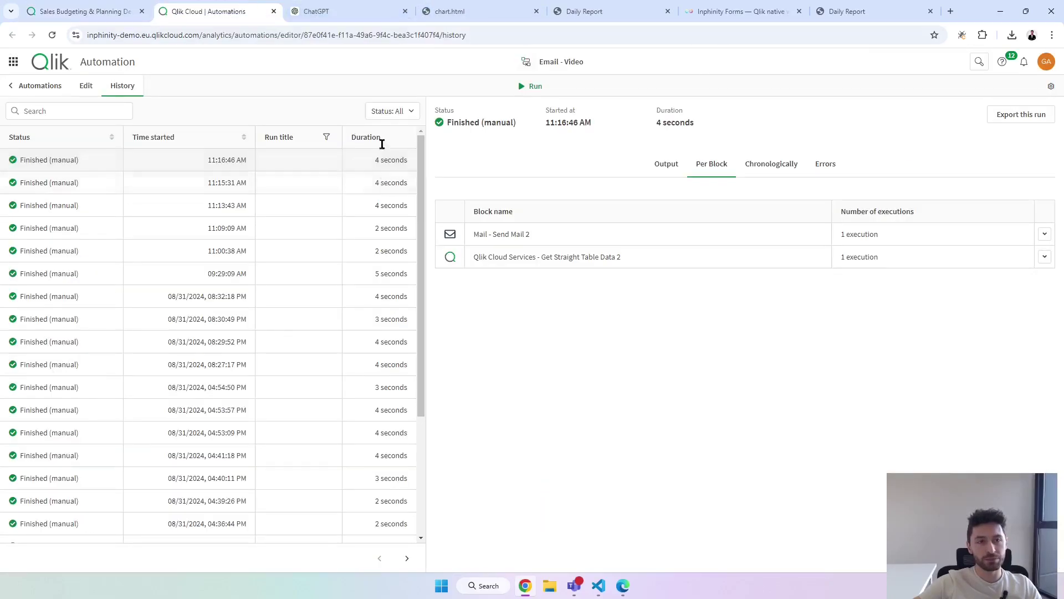
pyautogui.click(535, 86)
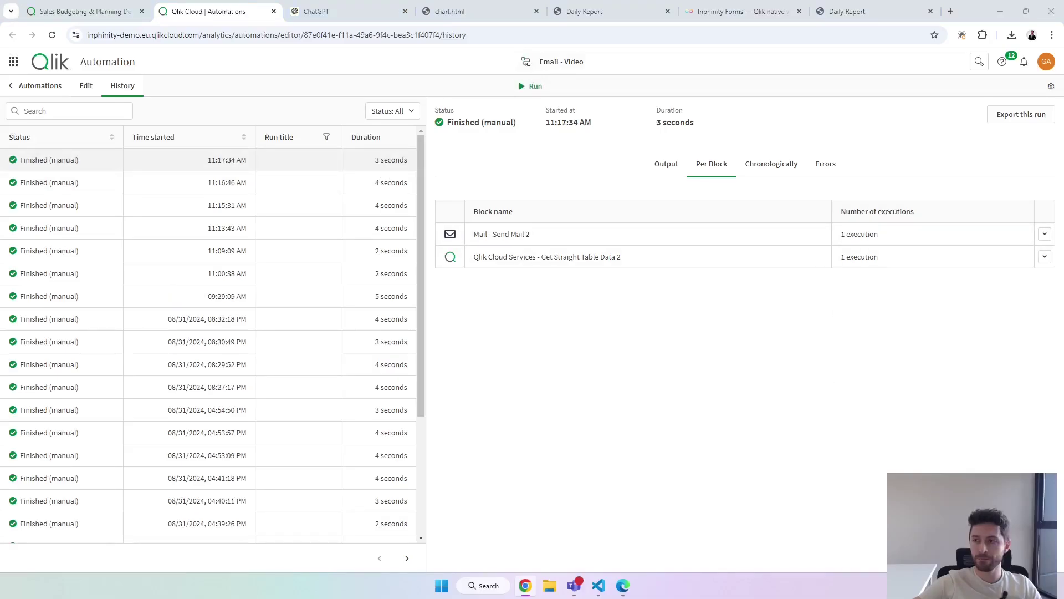
pyautogui.hotkey('alt', 'Tab')
pyautogui.click(56, 11)
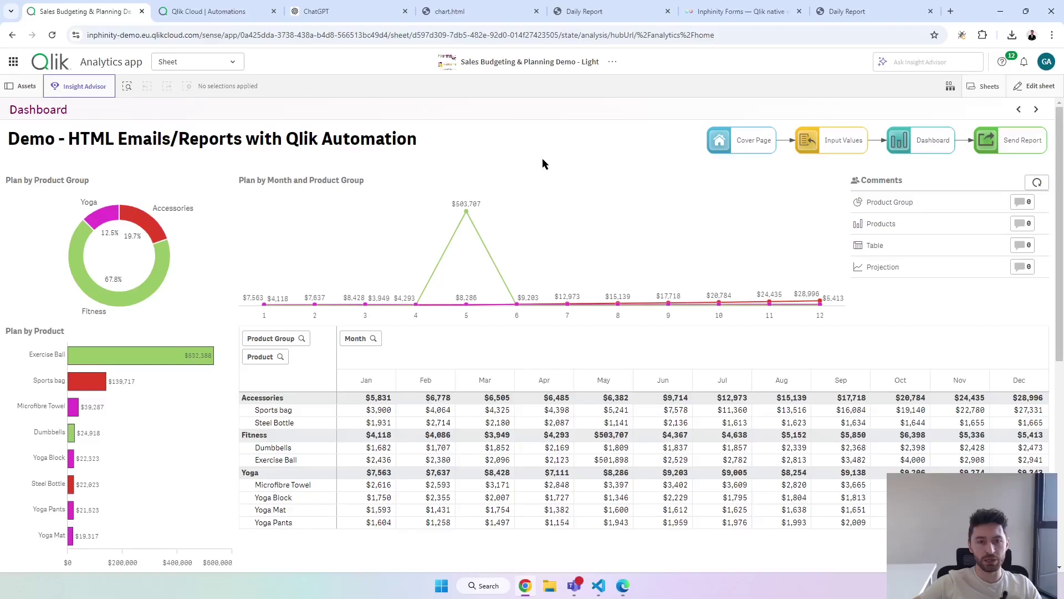
# Review the new report email, confirming Exercise Ball leads at $532,588, and return to the dashboard.
pyautogui.moveTo(622, 585)
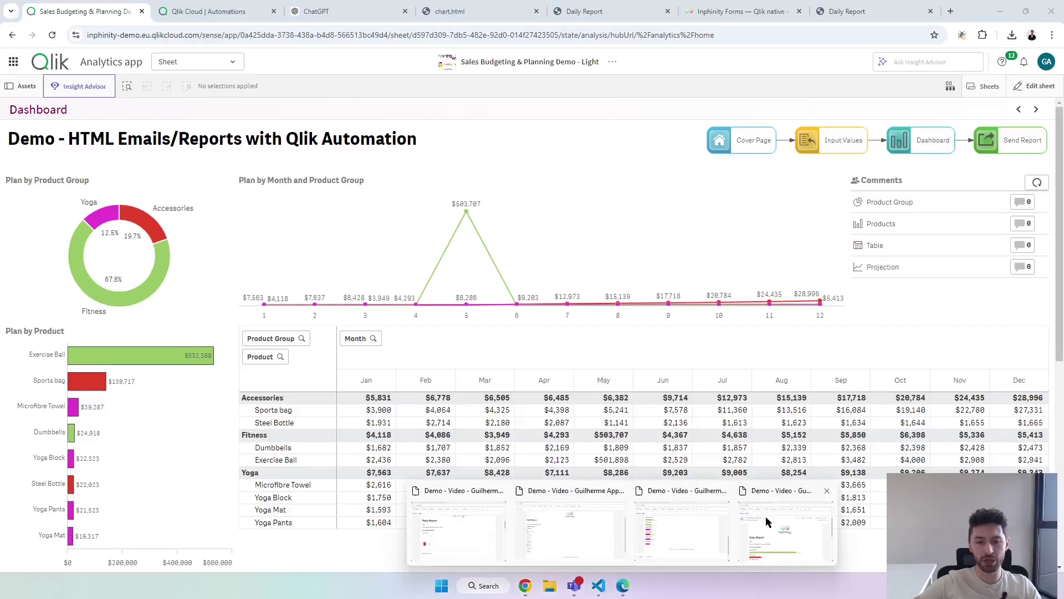
pyautogui.click(768, 522)
pyautogui.doubleClick(767, 111)
pyautogui.moveTo(541, 7); pyautogui.dragTo(718, 78)
pyautogui.scroll(-3, 669, 386)
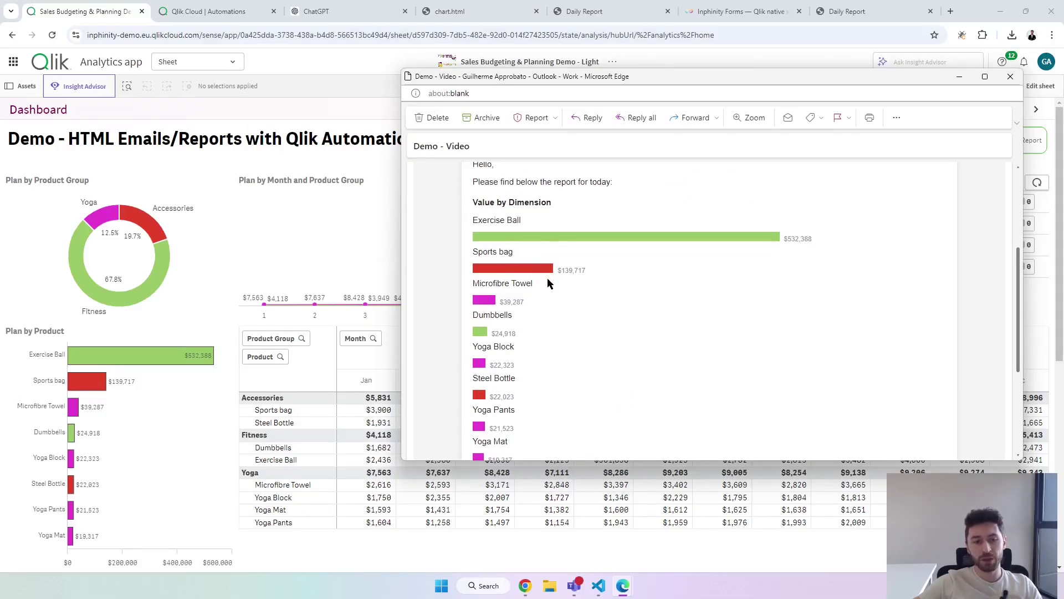
pyautogui.click(317, 176)
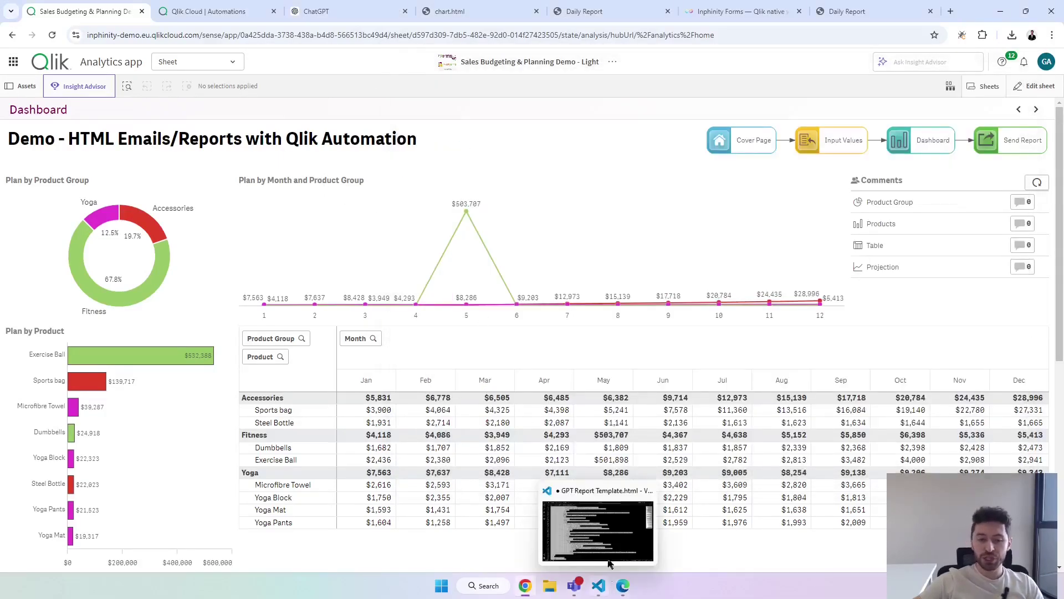